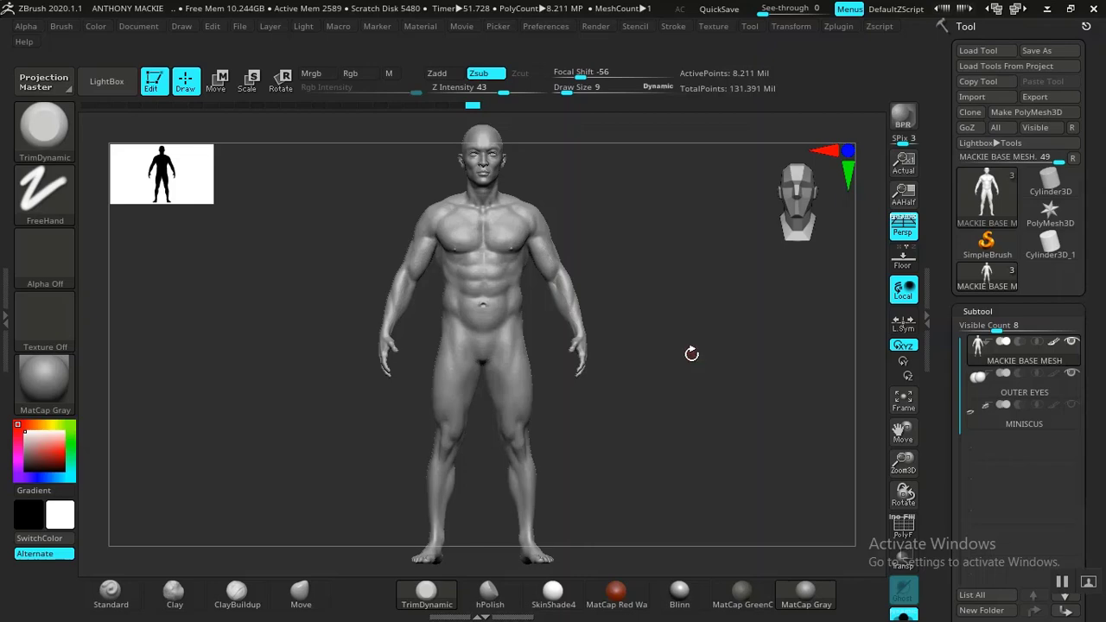
- Add a new sculpt layer to the MACKIE BASE MESH subtool at its highest subdivision level
left_click_drag(691, 353, 763, 374, "alt")
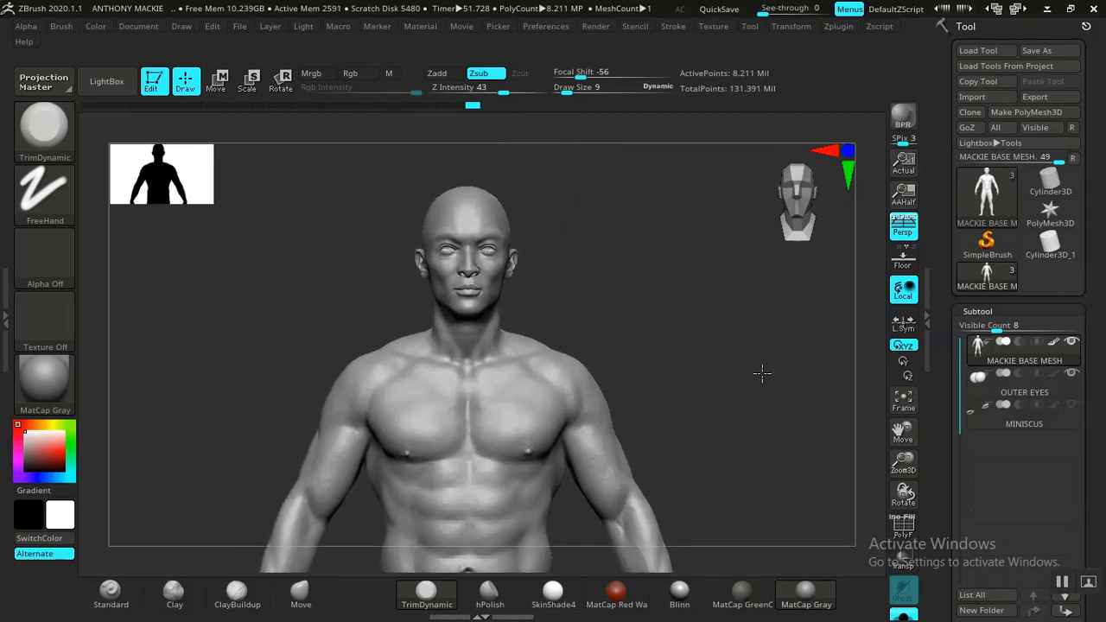
mouse_move(762, 373)
right_mouse_down("ctrl")
mouse_move(753, 378)
mouse_move(773, 424)
mouse_move(877, 388)
right_mouse_up("ctrl")
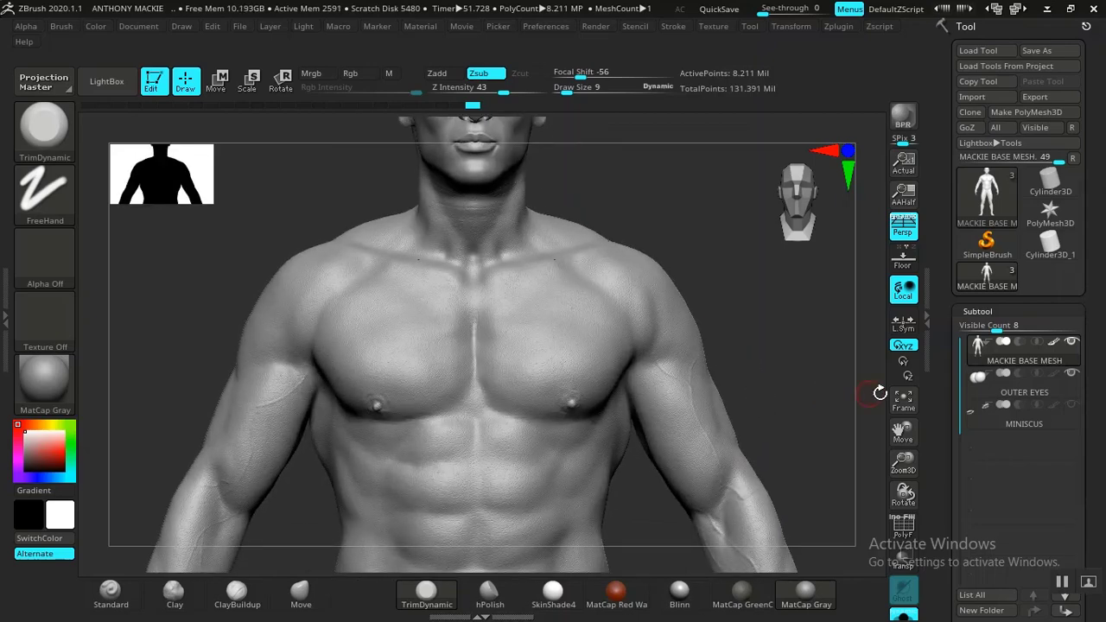
left_click(977, 311)
left_click(979, 330)
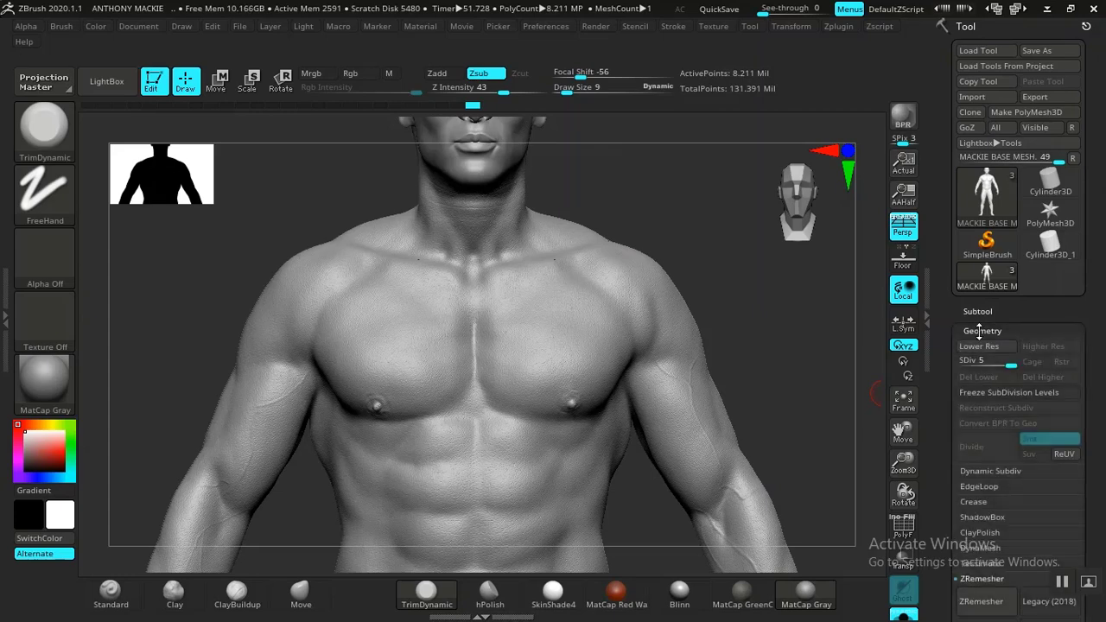
left_click(977, 331)
left_click(972, 389)
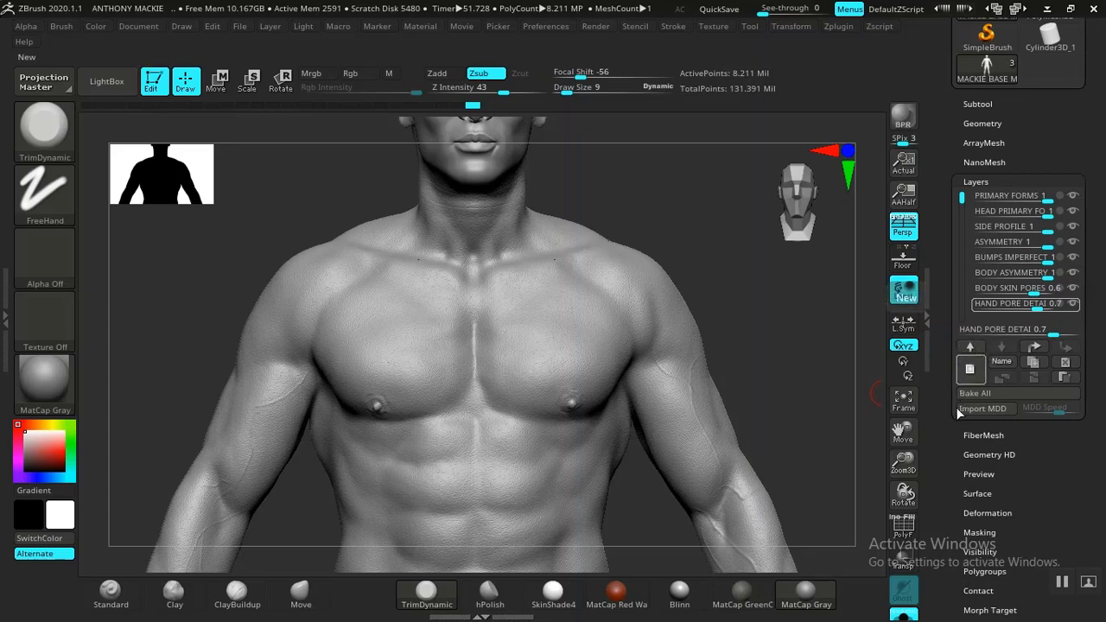
left_click(970, 369)
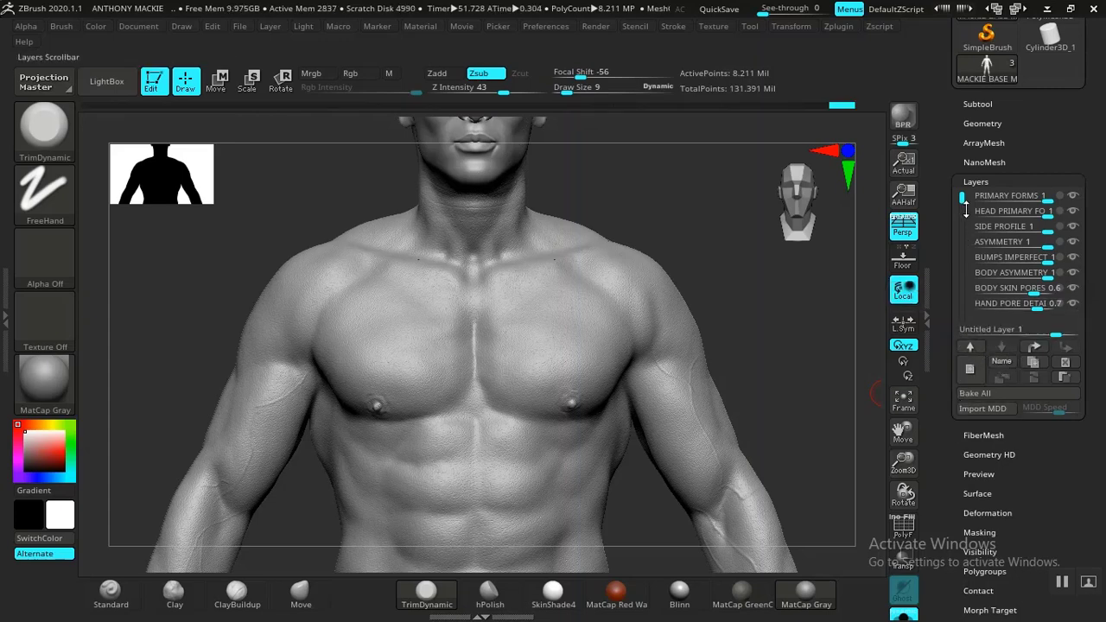
- Rename the new untitled layer as HEAD PORES BASE
left_click_drag(966, 209, 965, 254)
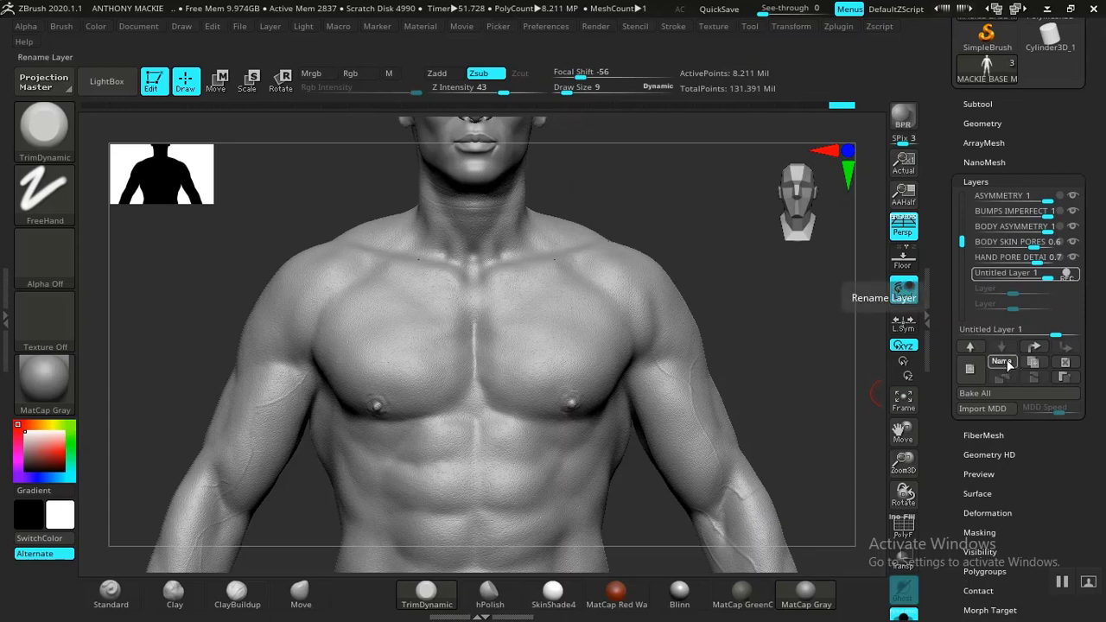
left_click(1002, 363)
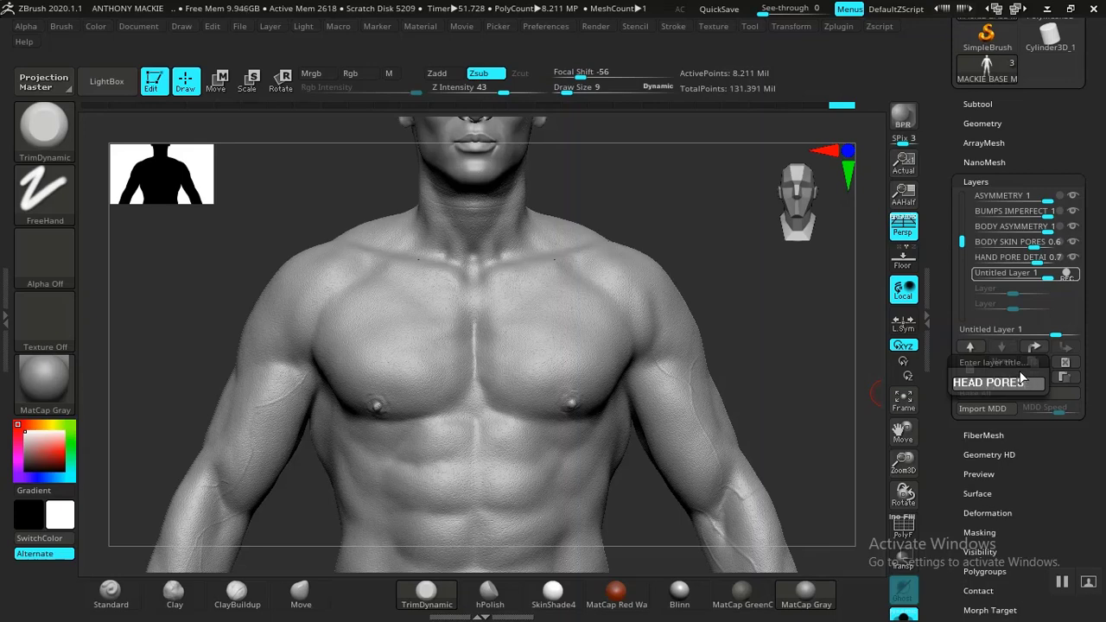
key("Return")
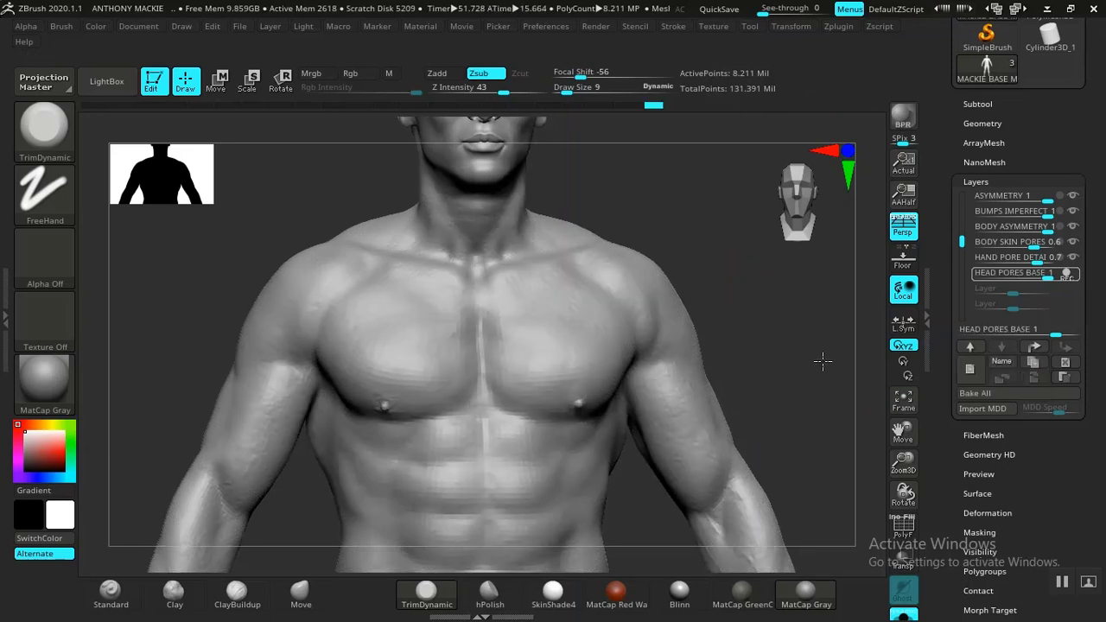
- Frame the head in side view and lower the mesh four subdivision levels to the lowest one
left_click_drag(800, 315, 787, 484, "alt")
left_click_drag(766, 337, 799, 406, "alt")
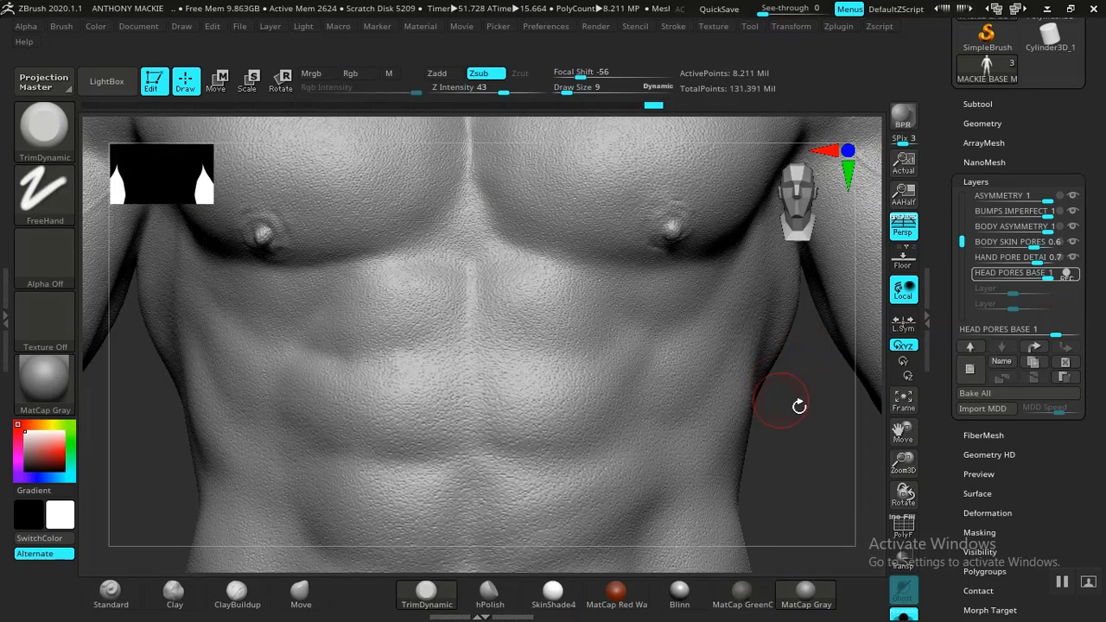
mouse_move(817, 445)
left_mouse_down("alt")
mouse_move(718, 544)
mouse_move(624, 608)
left_mouse_up("alt")
left_click_drag(830, 269, 828, 519, "alt")
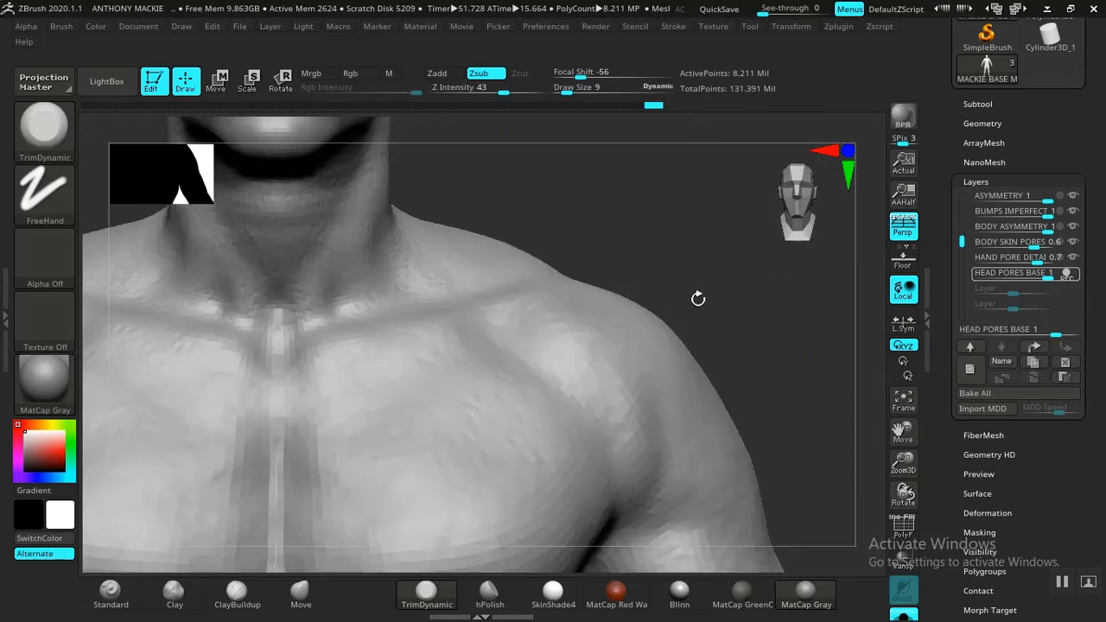
left_click_drag(699, 296, 752, 438, "alt")
mouse_move(733, 283)
left_mouse_down("alt")
mouse_move(738, 325)
mouse_move(644, 327)
mouse_move(835, 388)
mouse_move(772, 391)
left_mouse_up("alt")
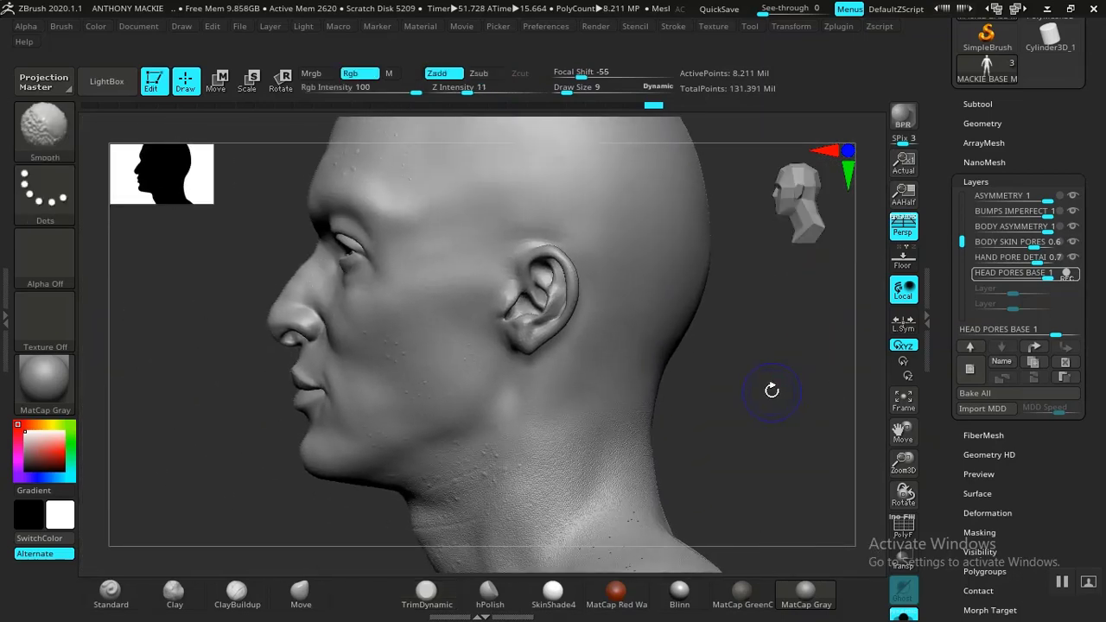
key("shift+d")
key("shift+d")
key("shift+d")
key("shift+d")
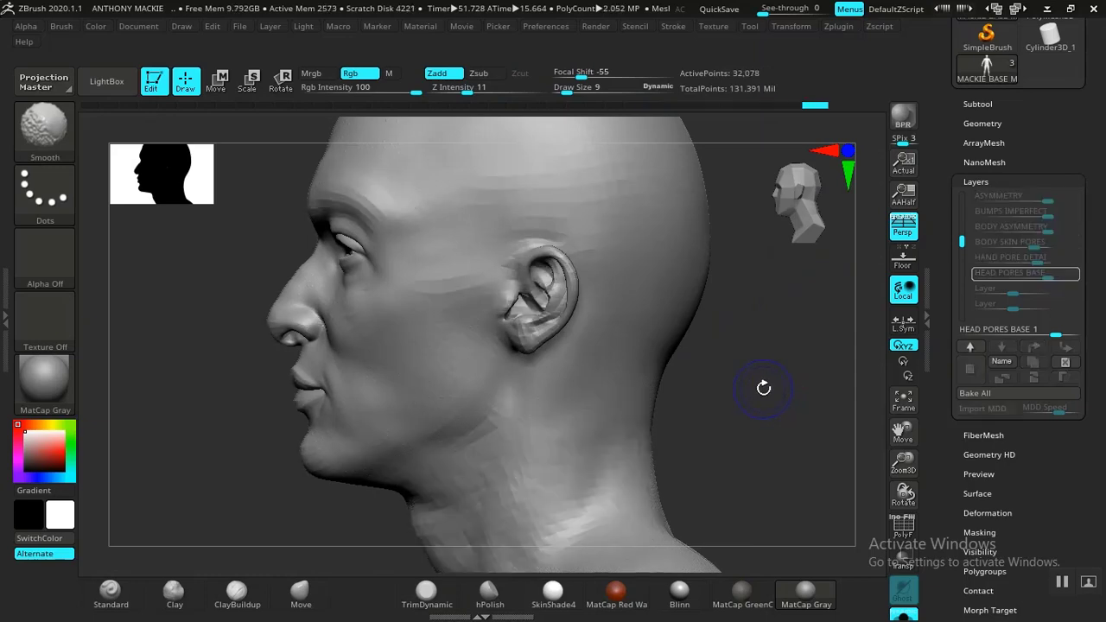
mouse_move(770, 389)
left_mouse_down("alt")
mouse_move(751, 386)
mouse_move(743, 306)
mouse_move(751, 366)
mouse_move(741, 390)
left_mouse_up("alt")
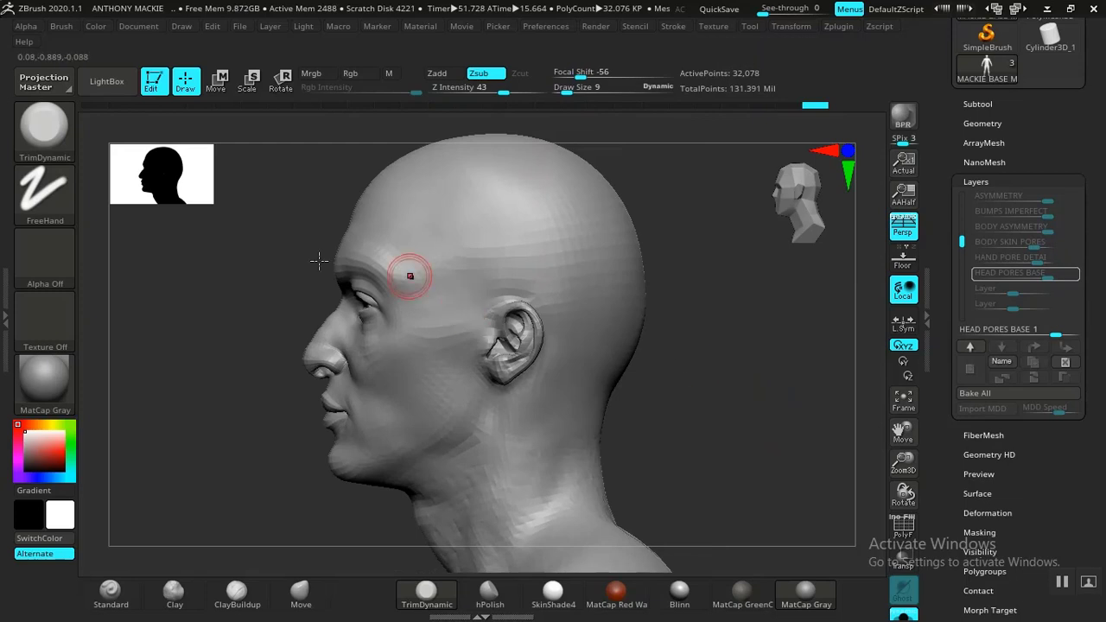
- Lasso-mask the head down to the upper neck and invert the mask onto the body
mouse_move(307, 134)
left_mouse_down("ctrl")
mouse_move(235, 215)
mouse_move(212, 462)
mouse_move(280, 516)
mouse_move(420, 509)
mouse_move(625, 430)
mouse_move(696, 328)
mouse_move(703, 149)
left_mouse_up("ctrl")
mouse_move(699, 329)
left_mouse_down("shift")
mouse_move(781, 354)
mouse_move(691, 323)
mouse_move(688, 379)
left_mouse_up("shift")
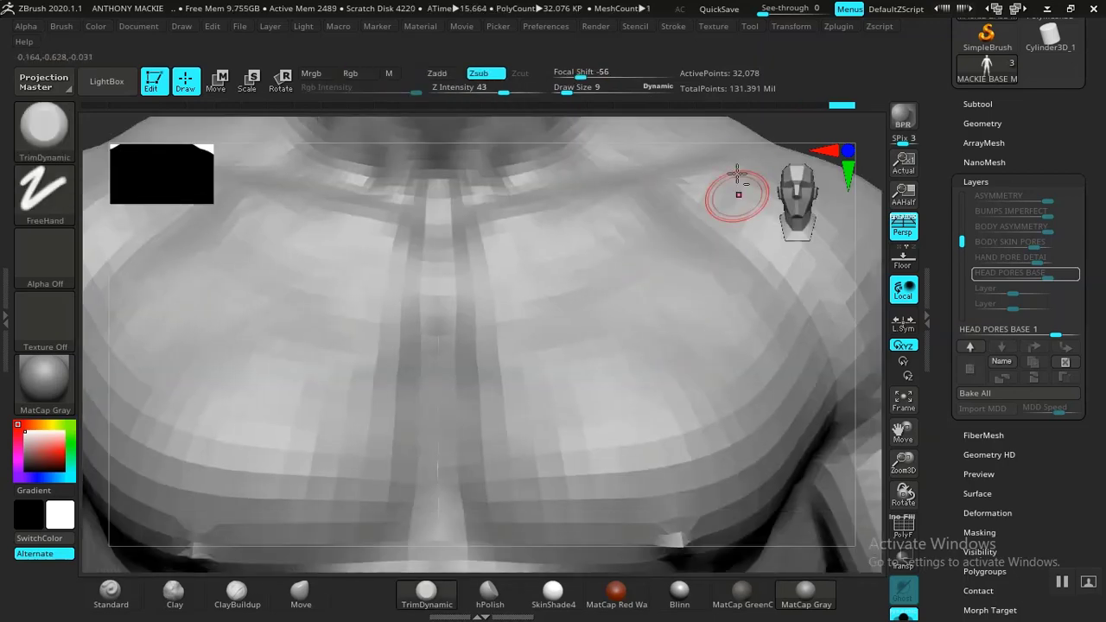
left_click_drag(765, 176, 624, 413, "alt")
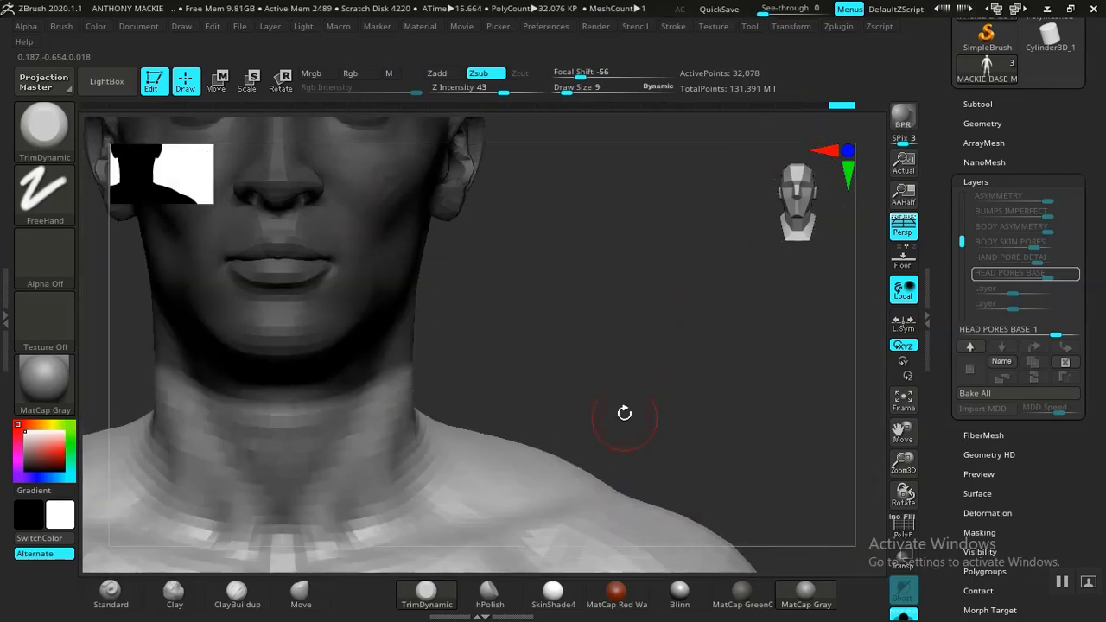
left_click(596, 307, "ctrl")
left_click_drag(587, 307, 608, 327)
left_click_drag(714, 172, 445, 371)
key("ctrl")
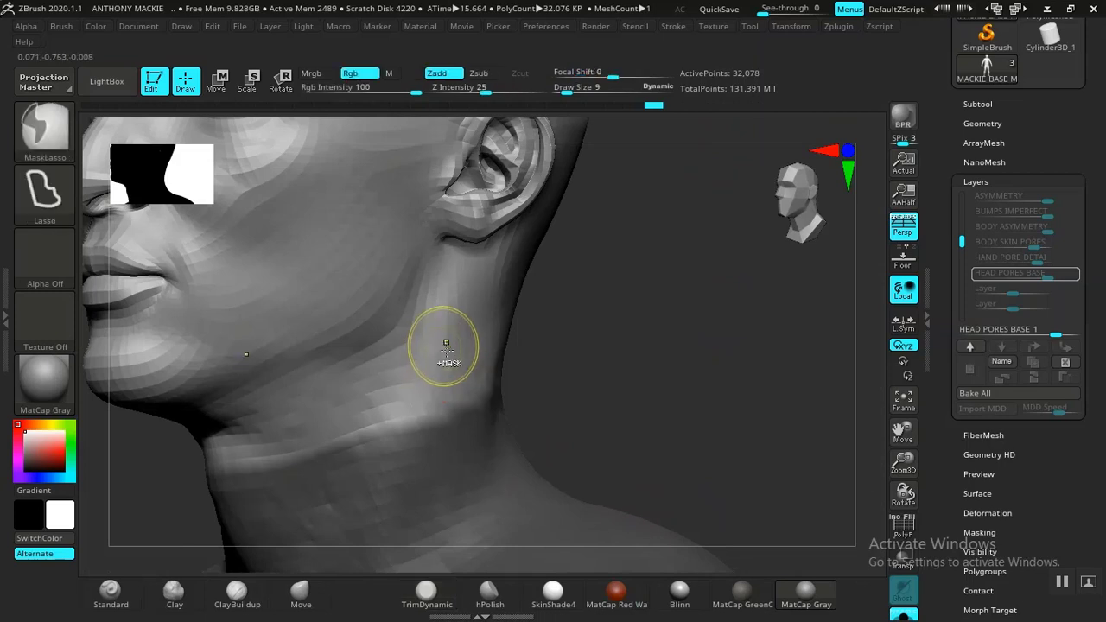
- Check the neck transition one subdivision level higher and clear the mask
left_click_drag(553, 354, 590, 350)
key("shift")
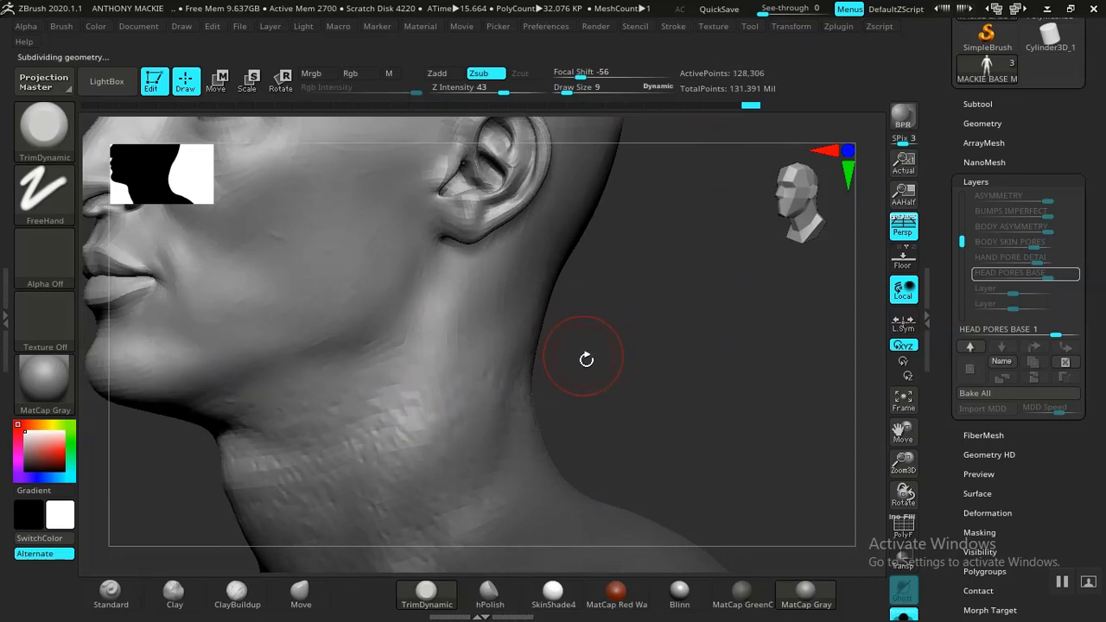
mouse_move(586, 359)
left_mouse_down()
mouse_move(612, 365)
mouse_move(452, 370)
left_mouse_up()
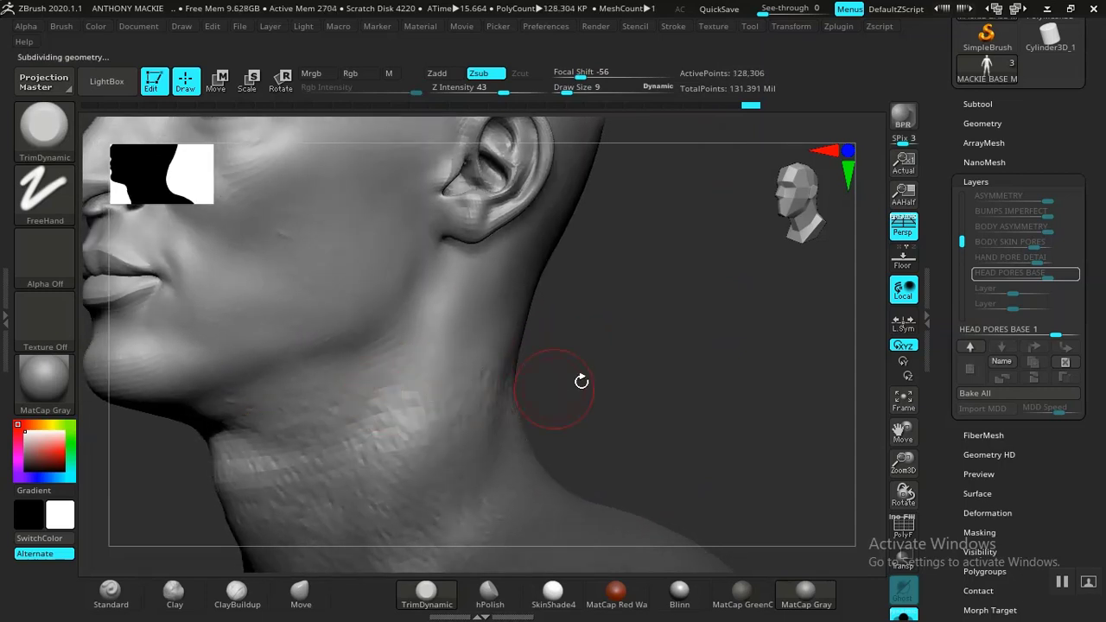
mouse_move(582, 381)
left_mouse_down()
mouse_move(655, 371)
mouse_move(654, 386)
mouse_move(620, 375)
mouse_move(692, 379)
mouse_move(665, 297)
mouse_move(675, 414)
left_mouse_up()
key("ctrl")
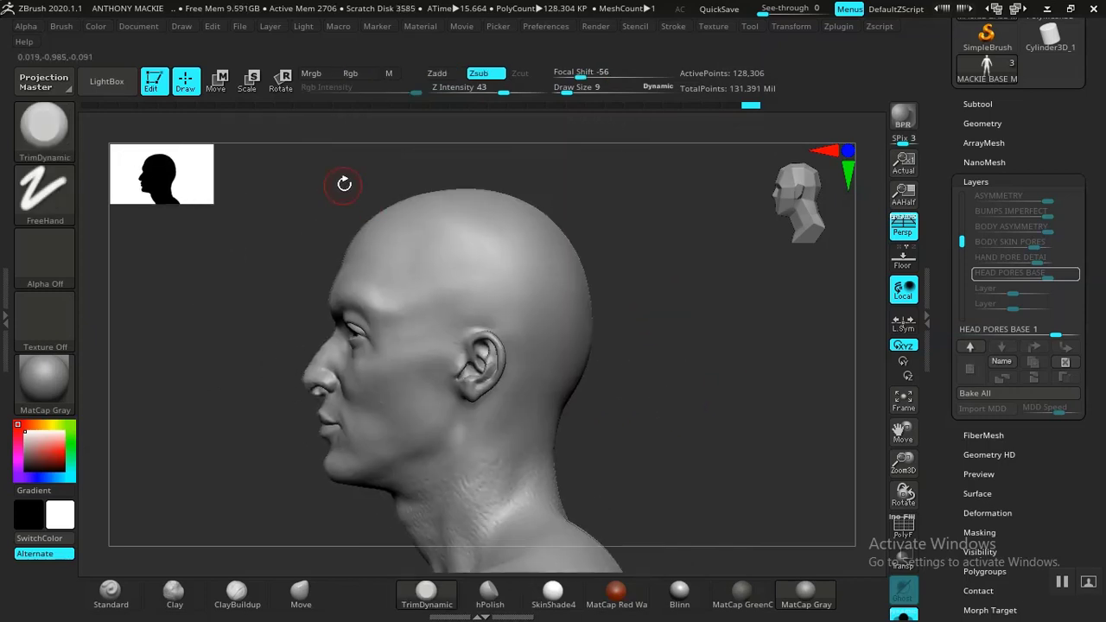
- Lasso-mask the whole head down to the upper neck from the side view at the second subdivision level
mouse_move(343, 177)
left_mouse_down("ctrl")
mouse_move(213, 390)
mouse_move(257, 496)
mouse_move(328, 510)
mouse_move(467, 497)
mouse_move(561, 452)
mouse_move(605, 124)
left_mouse_up("ctrl")
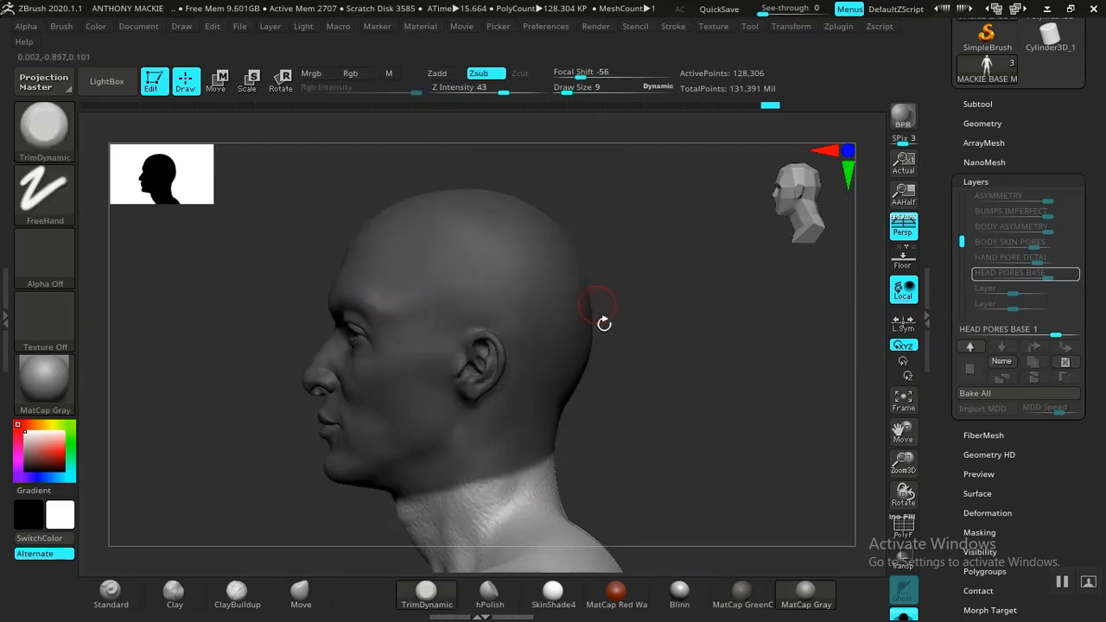
left_click_drag(602, 321, 683, 366)
mouse_move(618, 348)
left_mouse_down("alt")
mouse_move(630, 423)
mouse_move(596, 407)
mouse_move(603, 384)
mouse_move(539, 383)
left_mouse_up("alt")
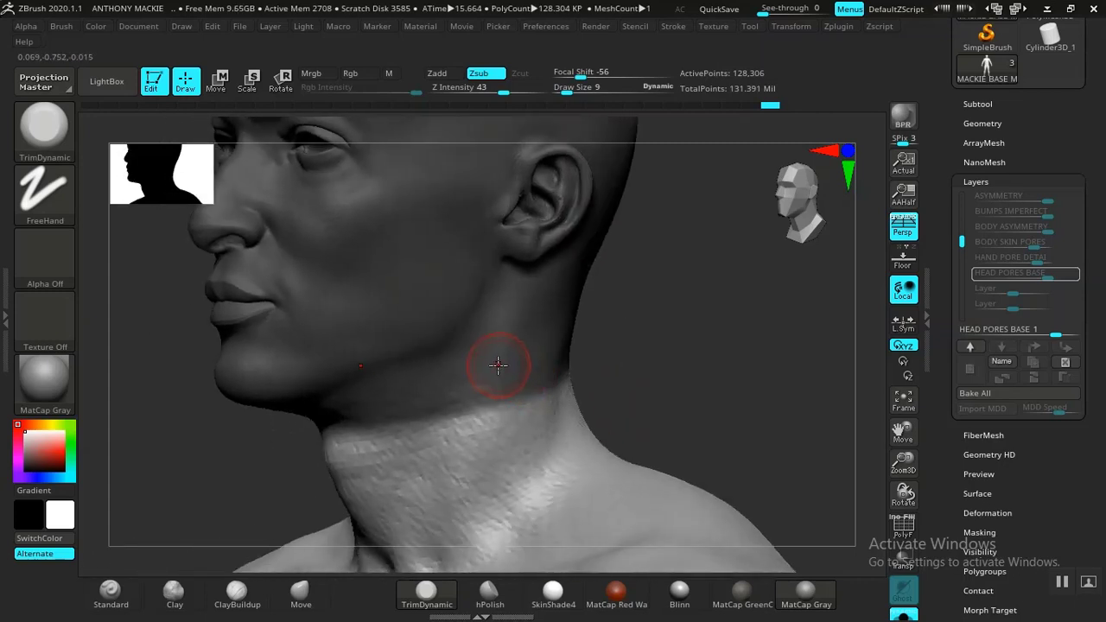
- Try inverting the mask onto the body and blurring its edge at the lowest subdivision level
key("shift")
key("shift")
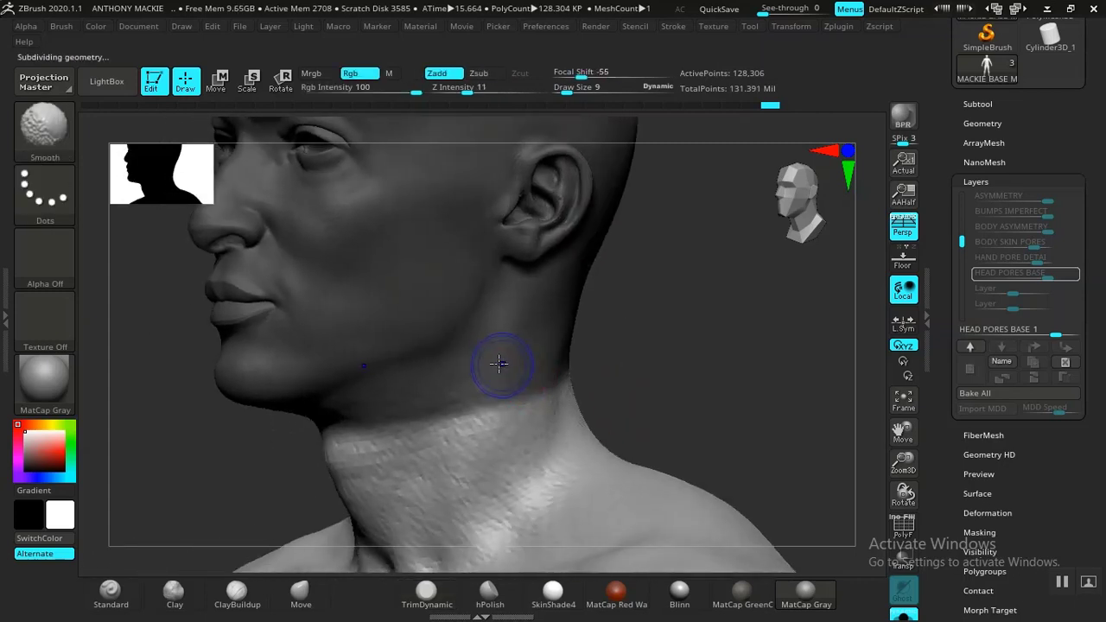
key("shift+d")
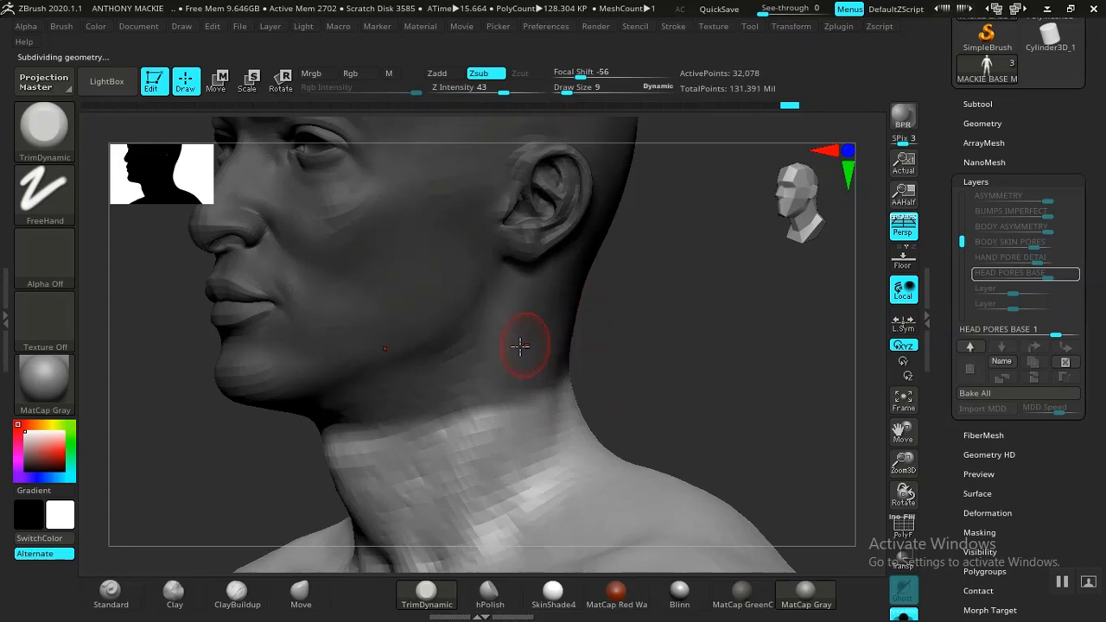
left_click(638, 341, "ctrl")
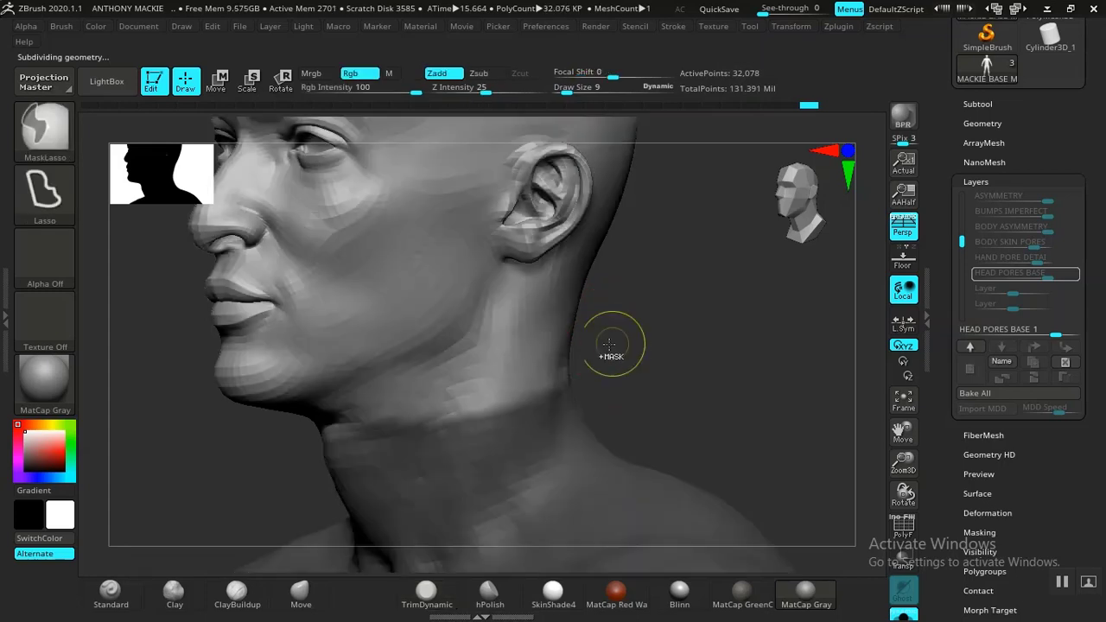
left_click(506, 351, "ctrl")
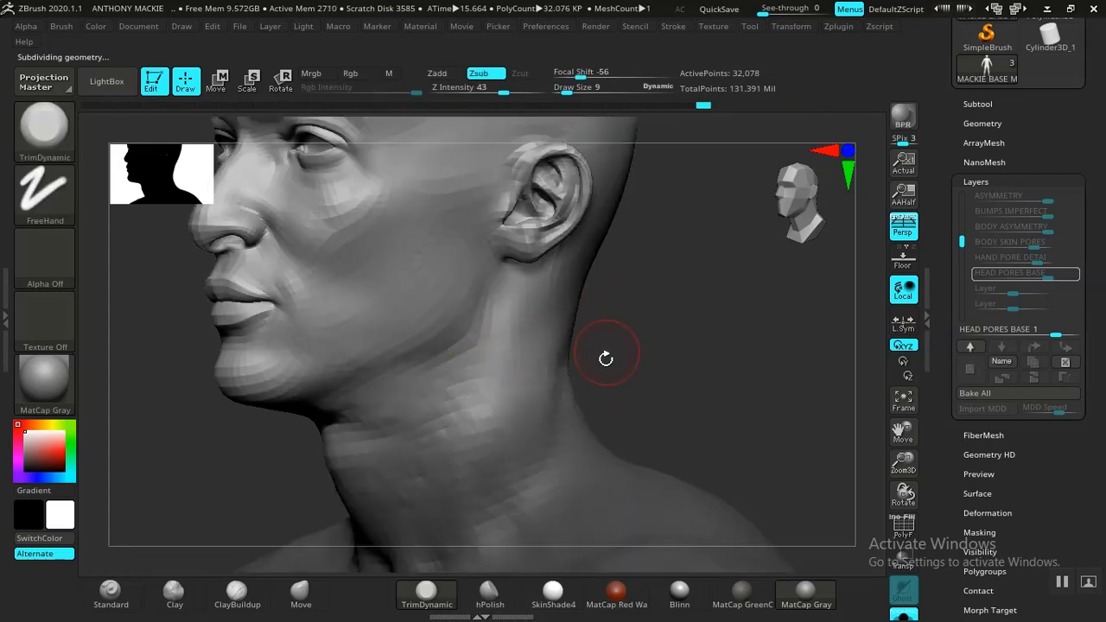
- Undo the mask blur and invert the mask back onto the head
mouse_move(606, 357)
left_mouse_down()
mouse_move(672, 375)
mouse_move(627, 368)
left_mouse_up()
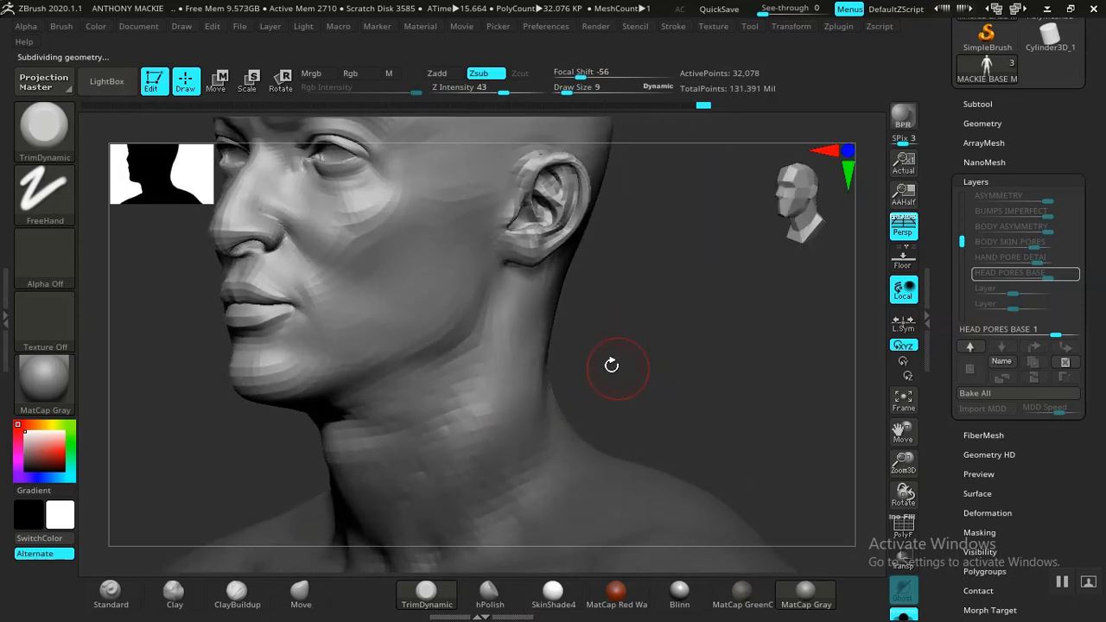
left_click_drag(628, 365, 617, 367)
key("ctrl")
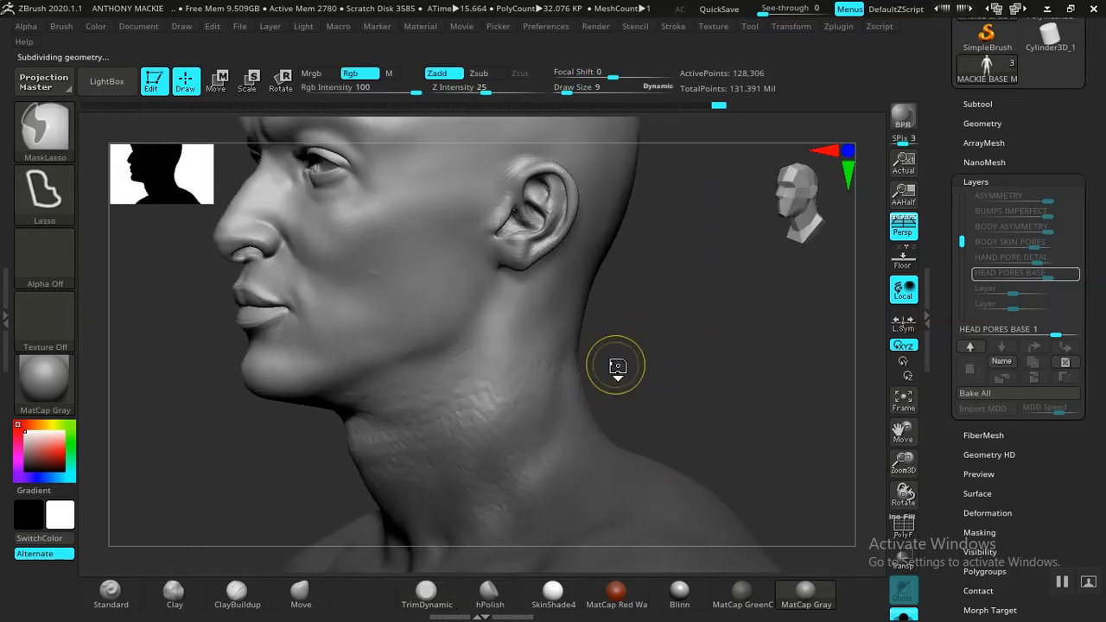
key("shift+d")
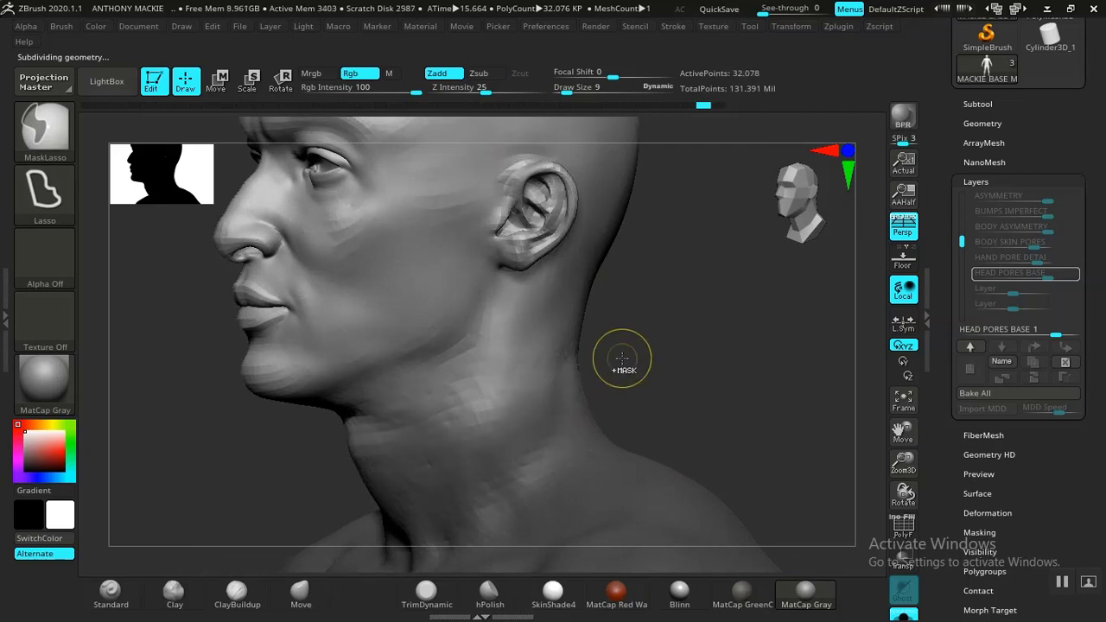
key("ctrl+z")
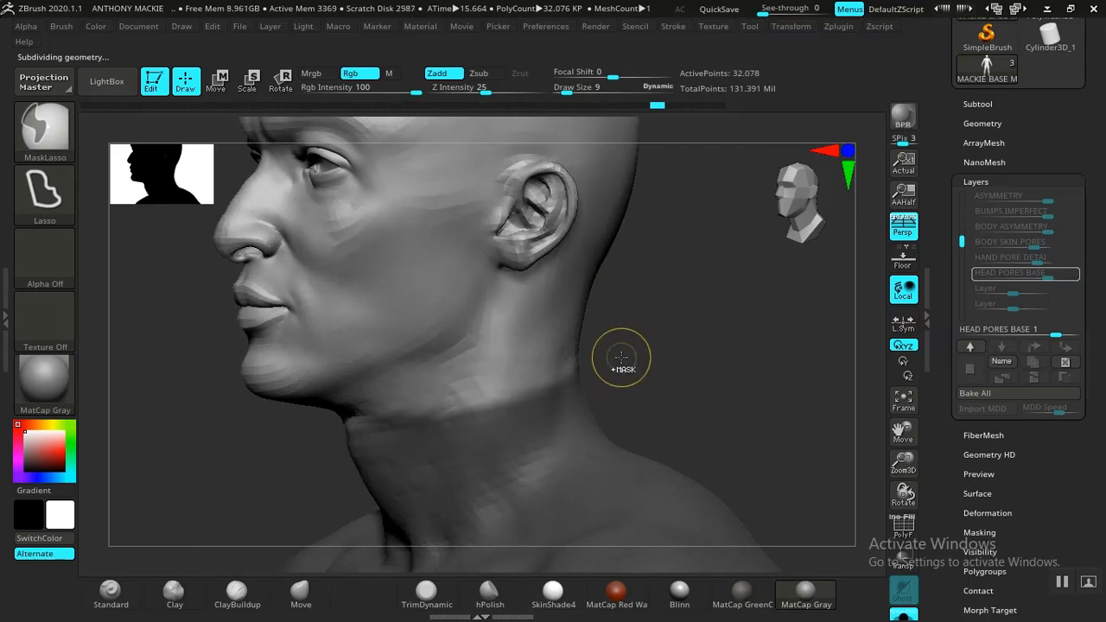
left_click(621, 357, "ctrl")
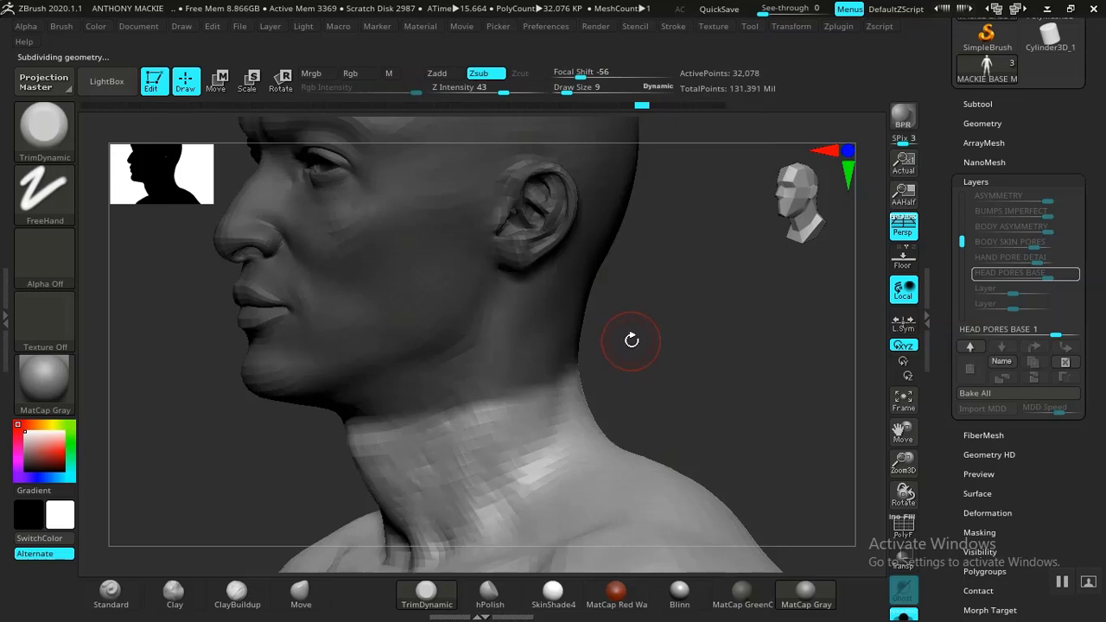
- Blur the mask edge along the neck at the second subdivision level, and invert the mask onto the body
key("d")
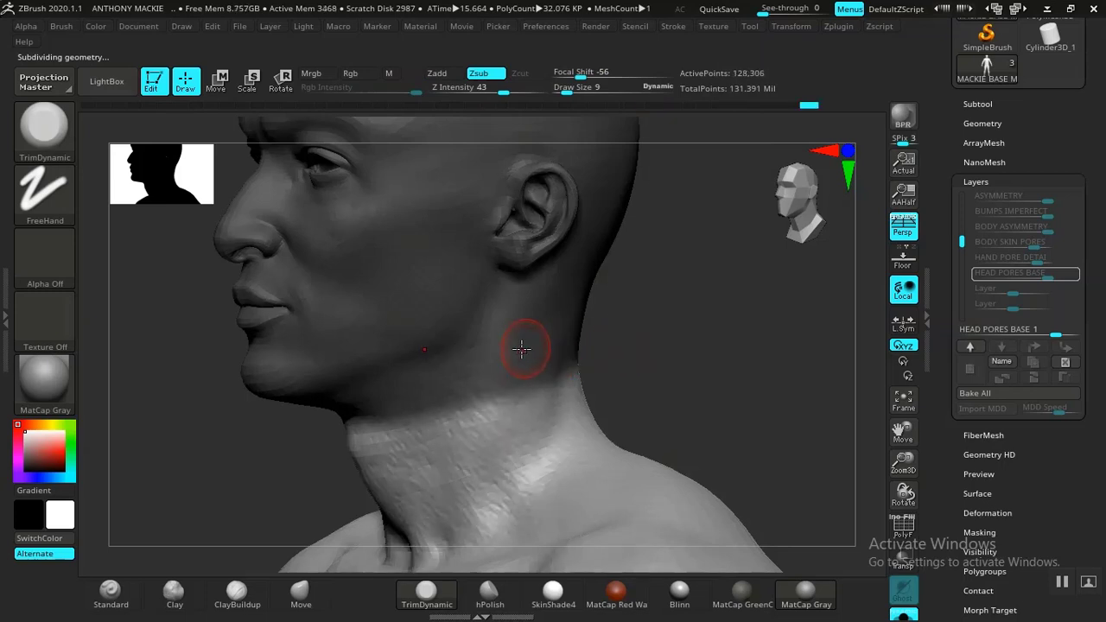
key("ctrl")
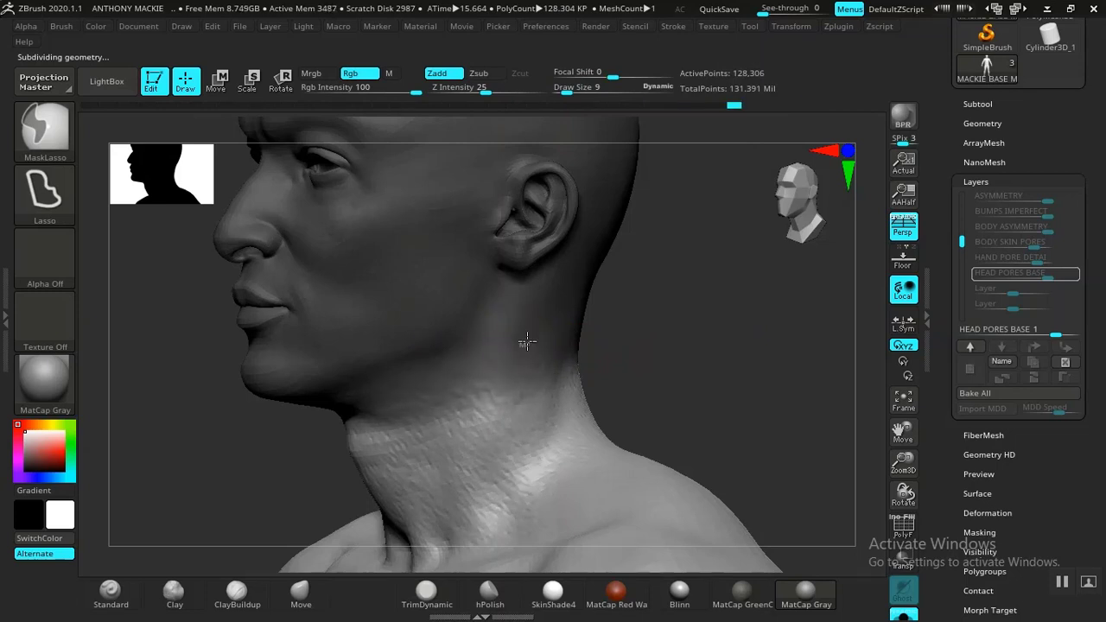
left_click(528, 341, "ctrl")
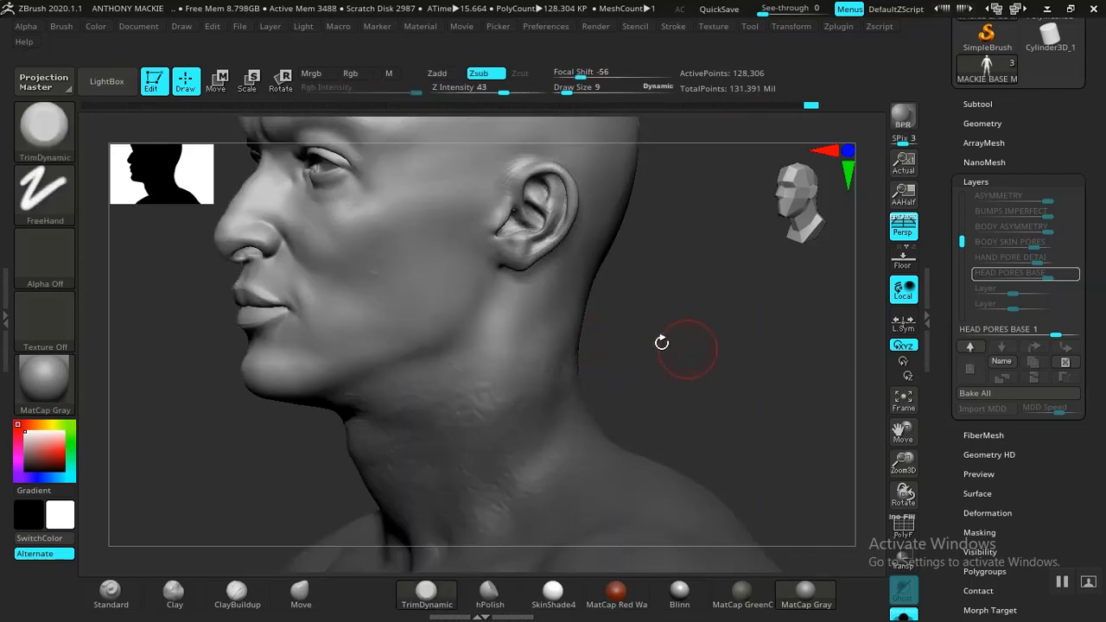
- Raise the mesh back to its highest subdivision level with the face in three-quarter view
mouse_move(662, 343)
left_mouse_down()
mouse_move(680, 346)
mouse_move(645, 317)
mouse_move(666, 366)
left_mouse_up()
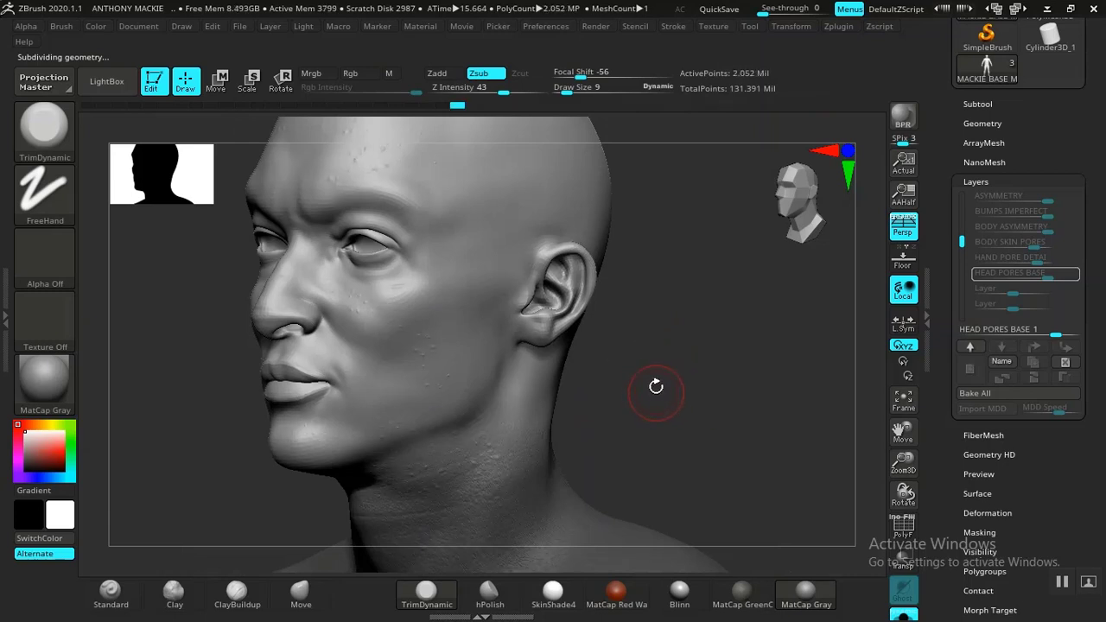
mouse_move(654, 388)
left_mouse_down()
mouse_move(669, 390)
mouse_move(689, 426)
mouse_move(699, 420)
left_mouse_up()
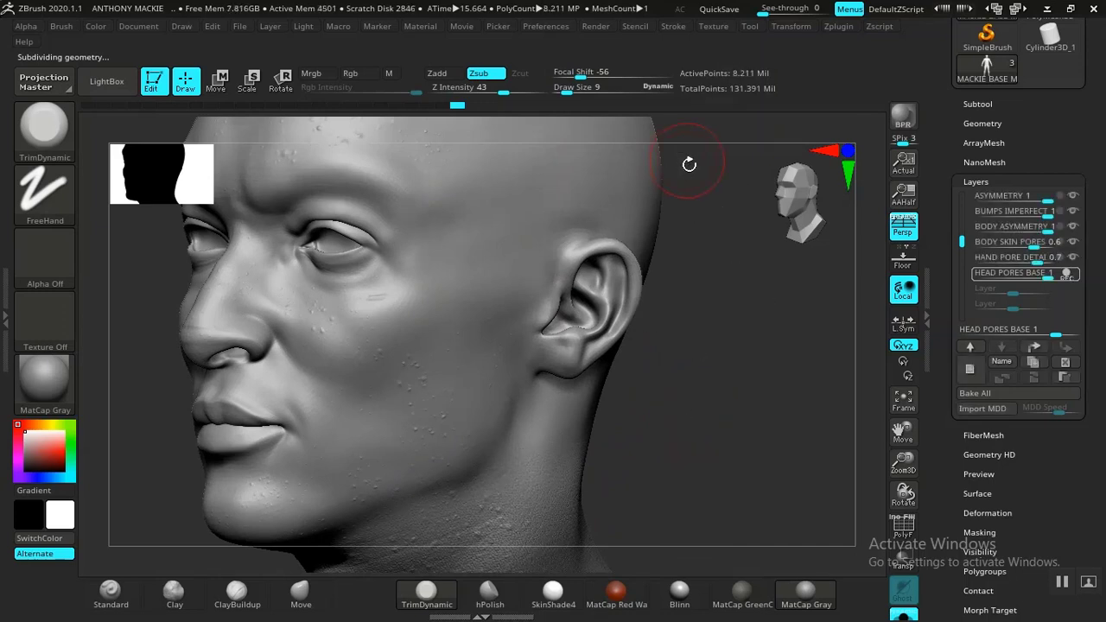
- Turn on surface noise for the mesh and open its noise editor with the head framed in the preview
mouse_move(735, 453)
left_mouse_down()
mouse_move(723, 445)
mouse_move(774, 456)
left_mouse_up()
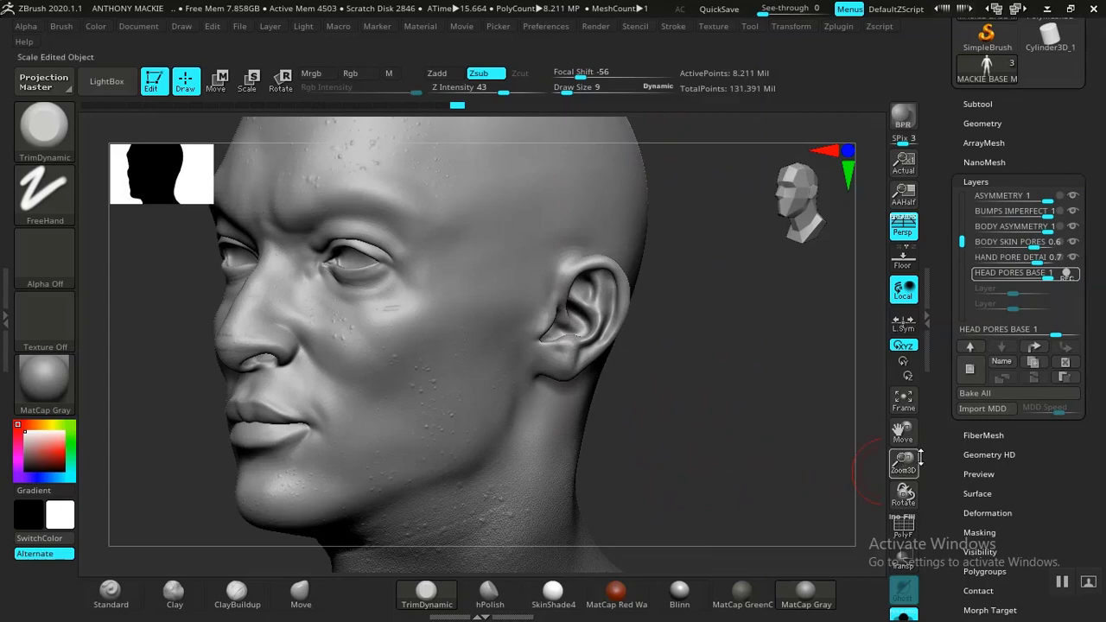
left_click(969, 494)
left_click(989, 369)
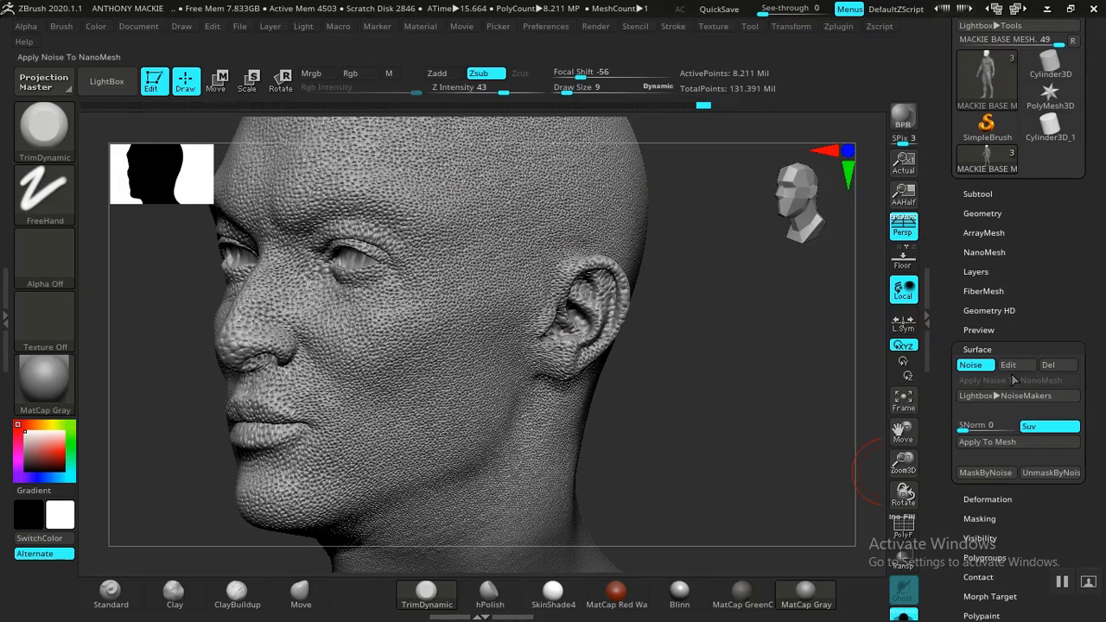
left_click(1009, 365)
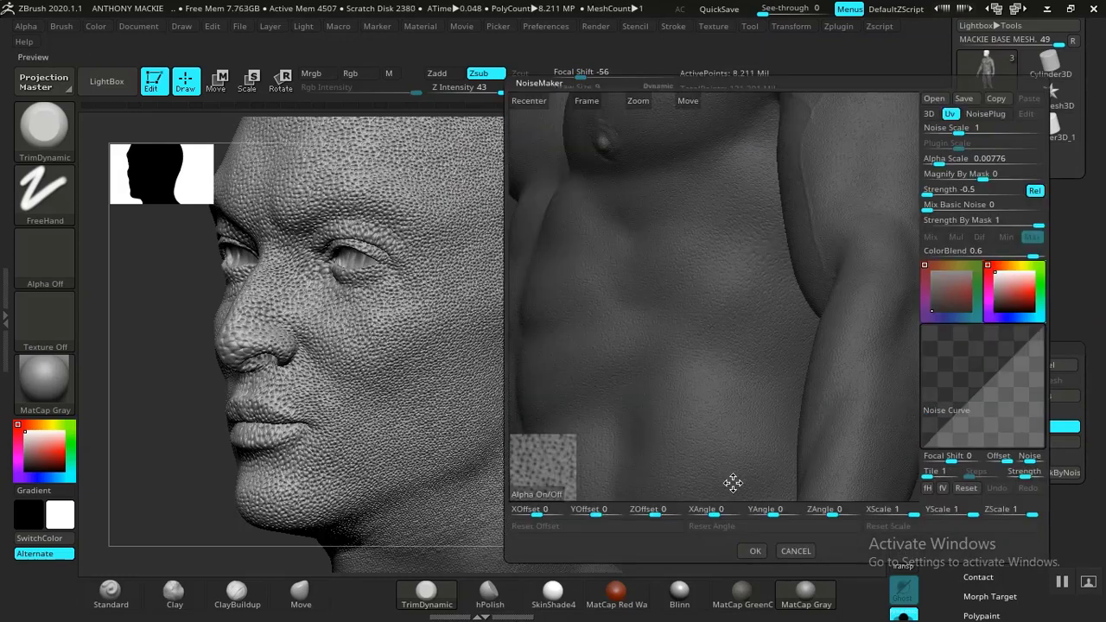
left_click_drag(717, 147, 751, 430, "alt")
left_click_drag(739, 186, 760, 434, "alt")
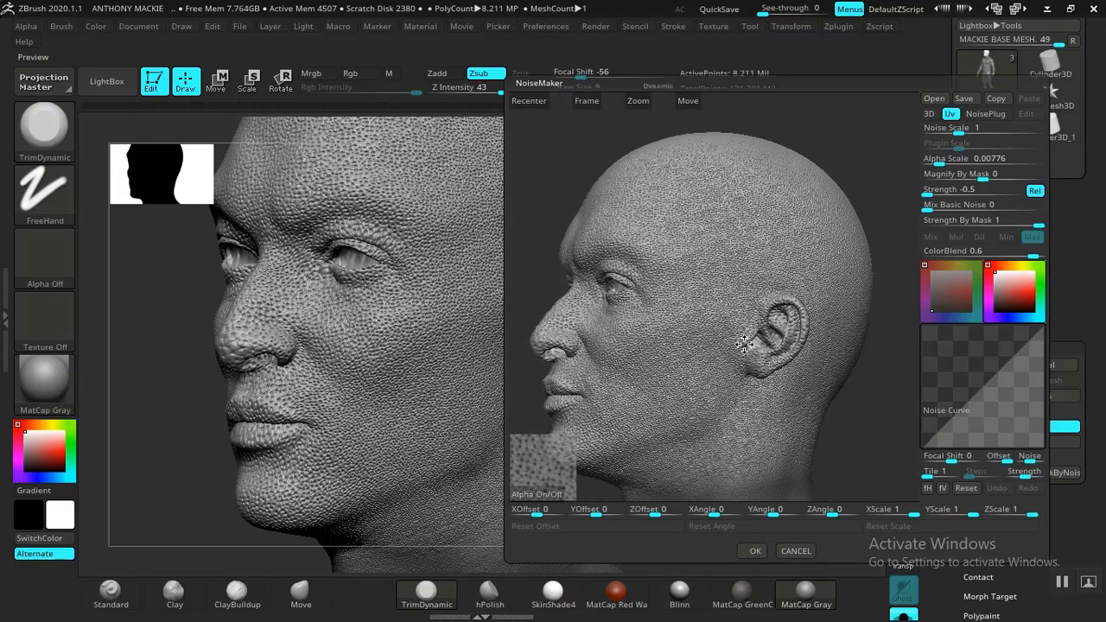
left_click_drag(744, 344, 800, 323)
- Set the noise's alpha scale to 0.01072 and its strength to -0.14042
left_click(939, 161)
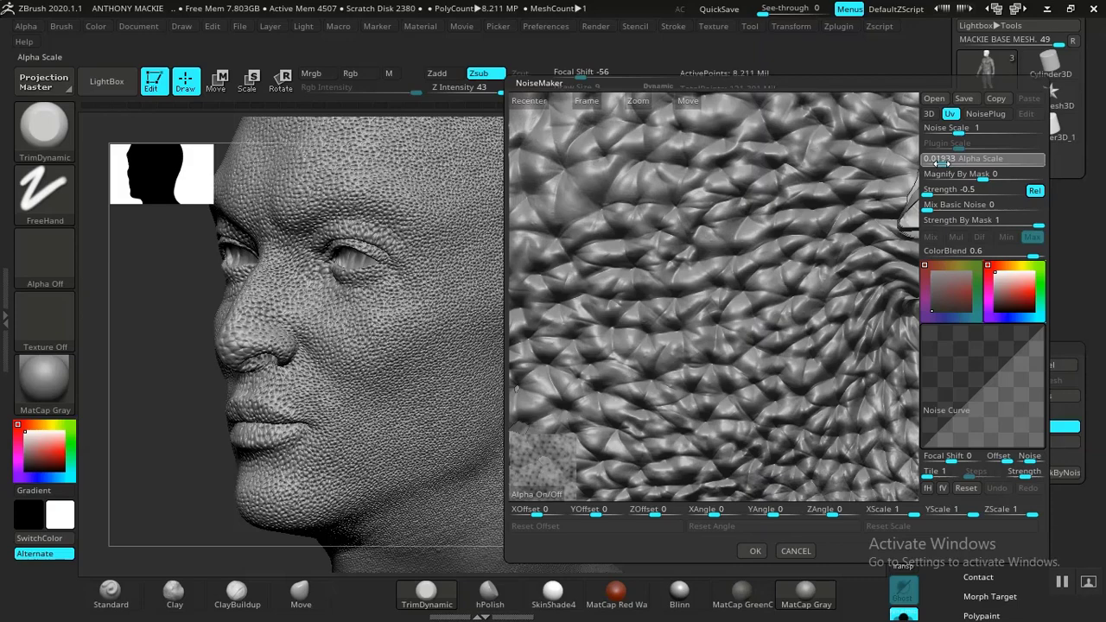
left_click_drag(942, 164, 931, 193)
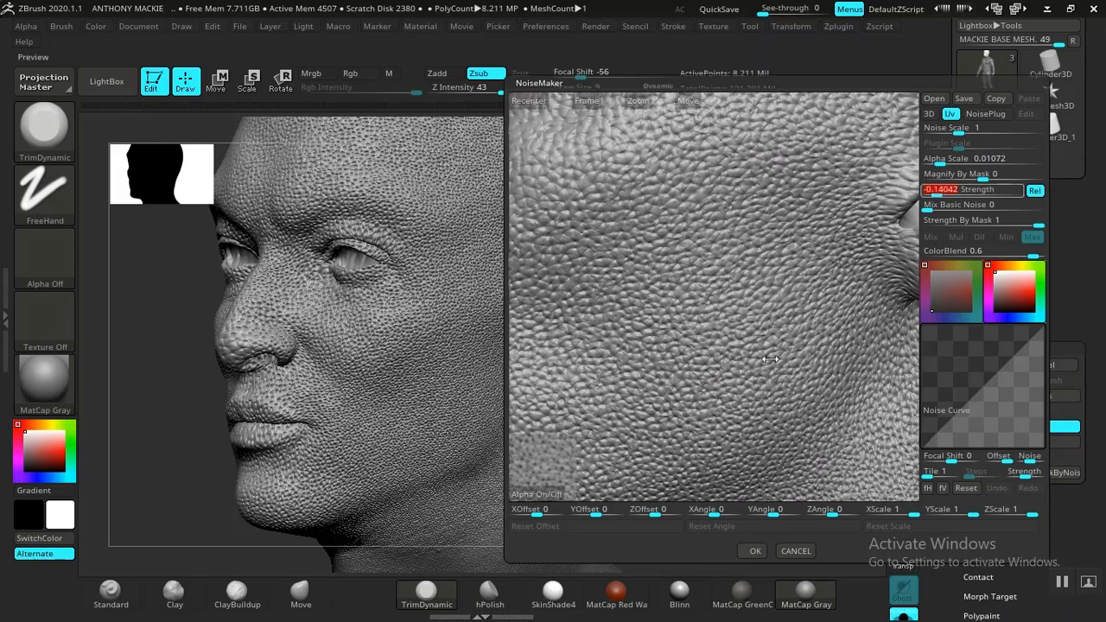
scroll(767, 340, "down", 5)
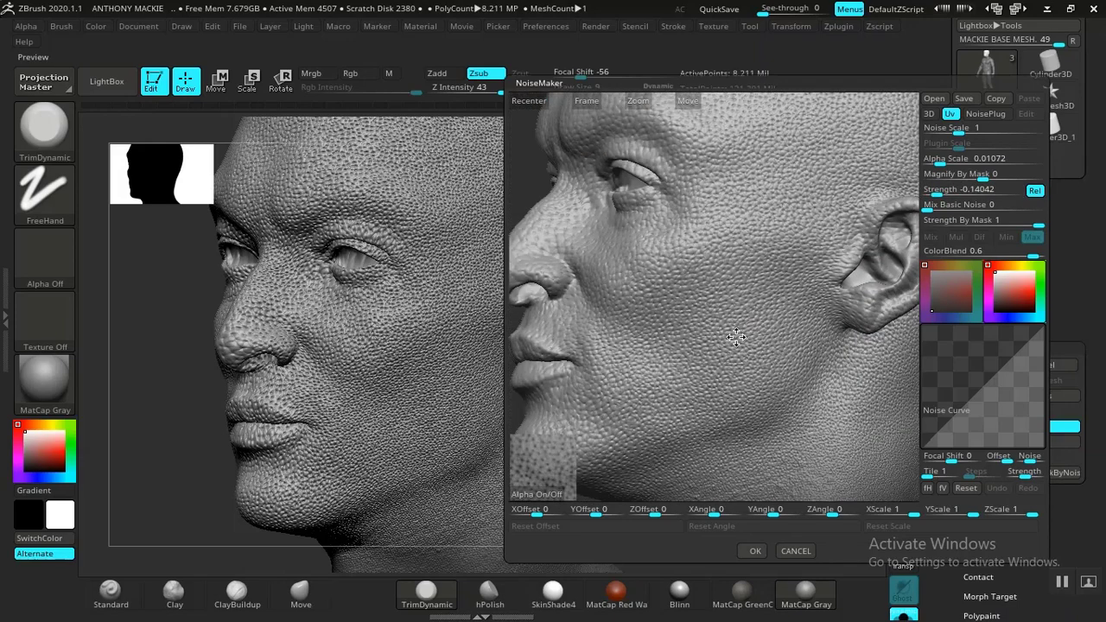
scroll(767, 335, "up", 6)
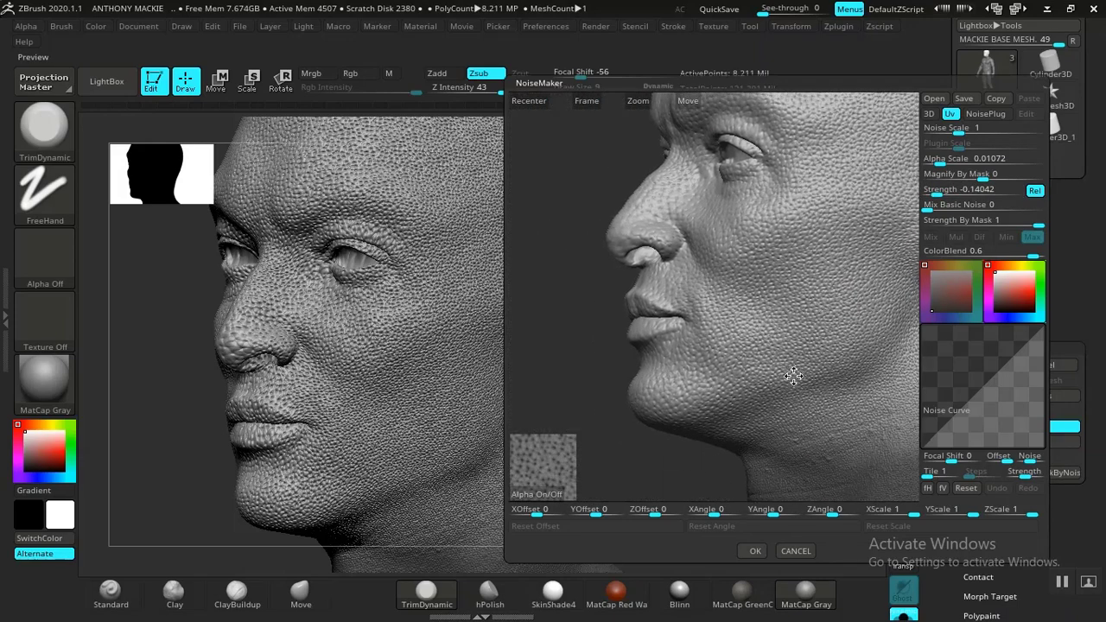
- Reduce the noise's alpha scale to 0.00379, check the pores around the nose and mouth, and accept the noise settings
left_click_drag(942, 163, 933, 162)
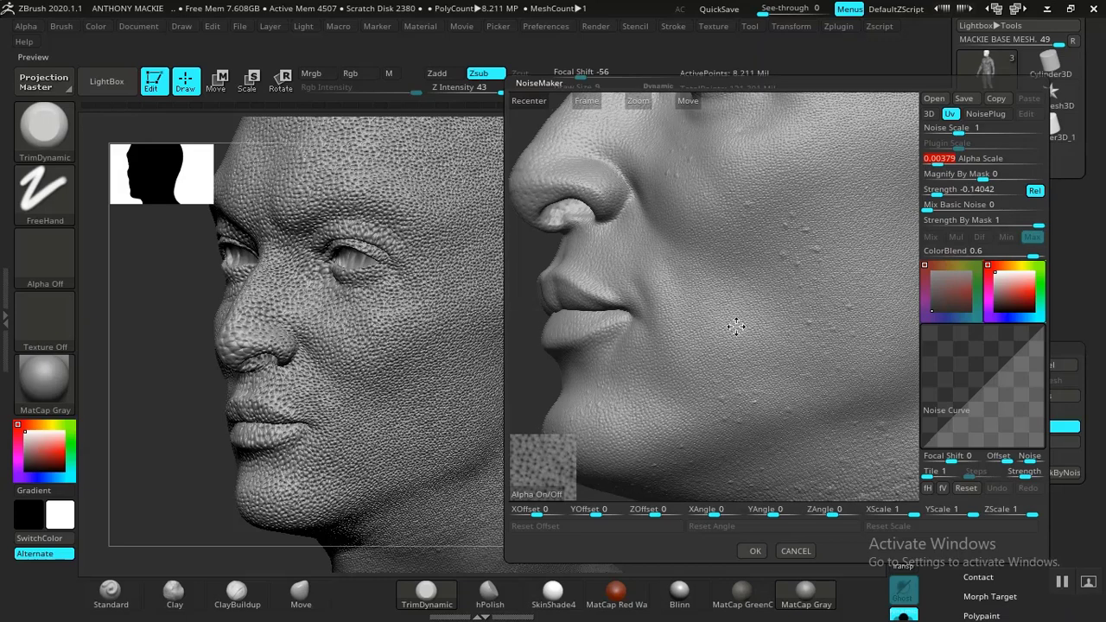
left_click_drag(735, 326, 747, 297)
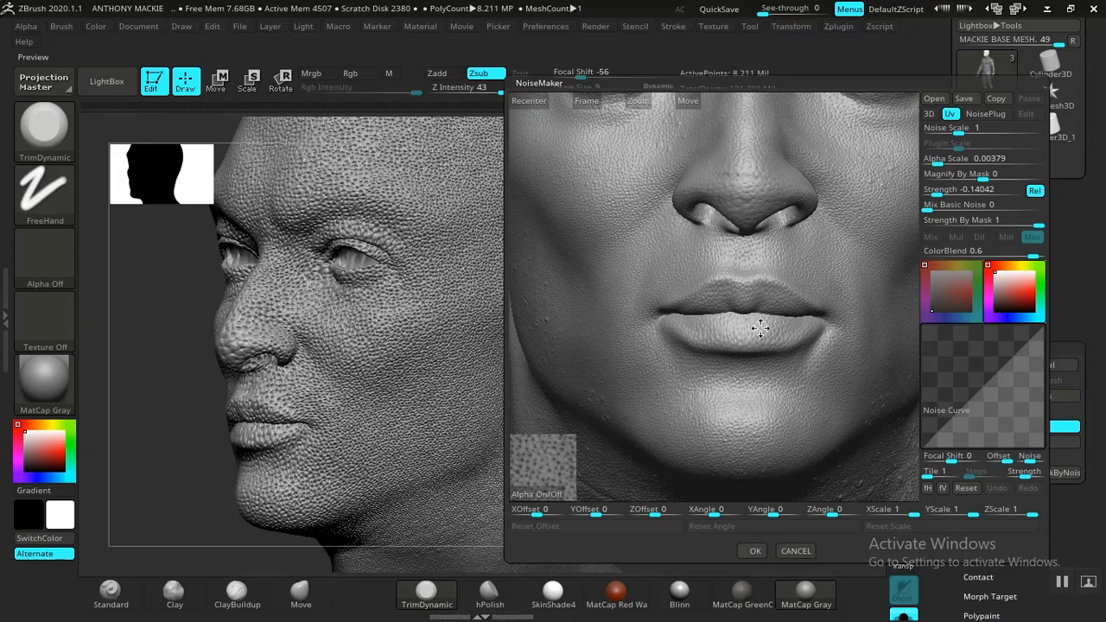
mouse_move(760, 328)
left_mouse_down()
mouse_move(758, 346)
mouse_move(748, 326)
mouse_move(751, 344)
left_mouse_up()
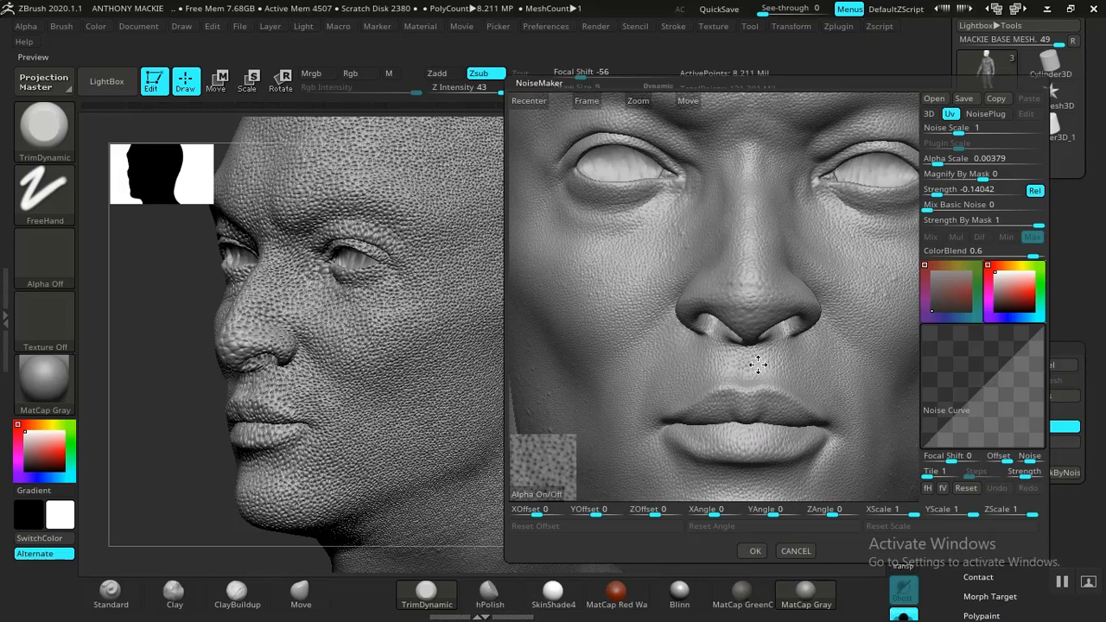
left_click_drag(778, 339, 778, 373, "alt")
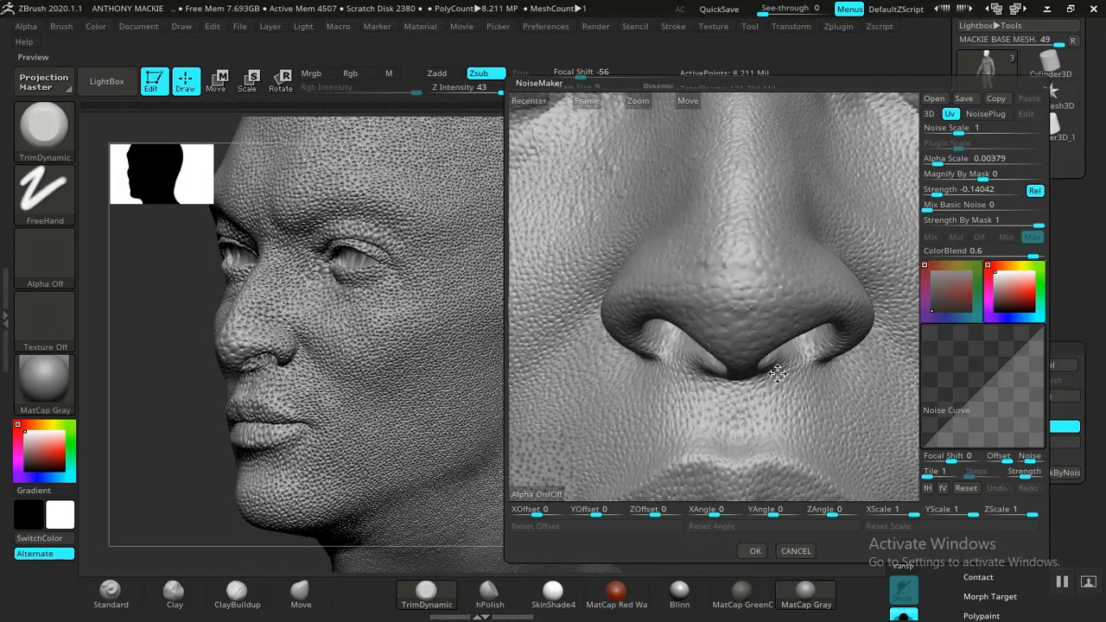
scroll(776, 363, "down", 3)
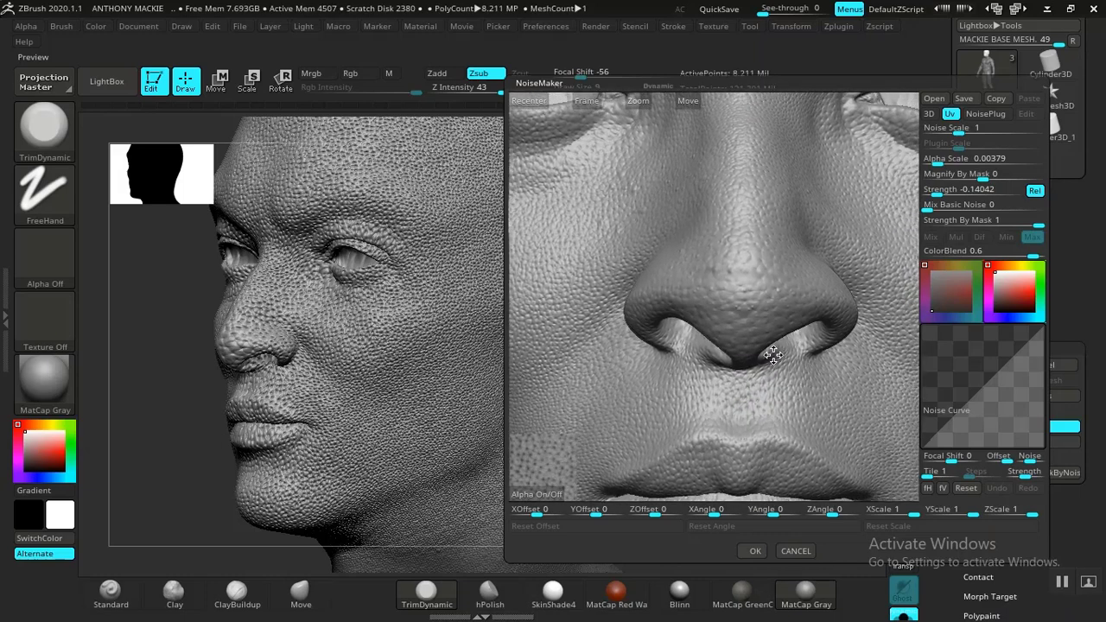
left_click_drag(770, 346, 757, 324, "alt")
scroll(756, 324, "down", 1)
scroll(743, 304, "down", 1)
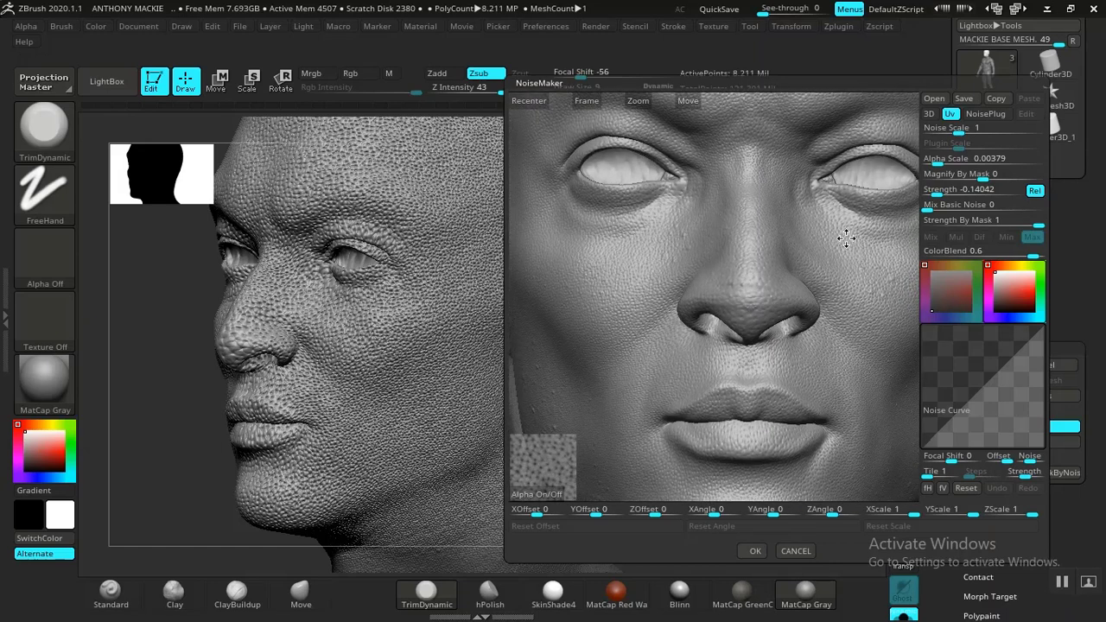
left_click(752, 551)
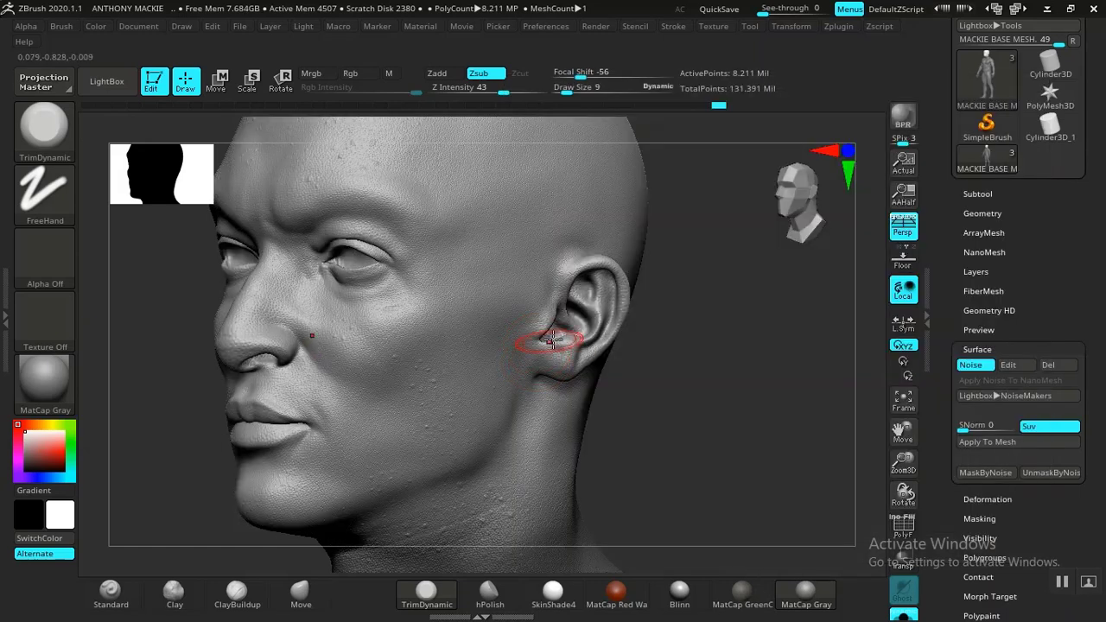
- Switch the masking brush to MaskPen and paint a mask over the eyelids at draw size 5
left_click_drag(623, 371, 836, 560)
right_click_drag(477, 300, 538, 320, "alt")
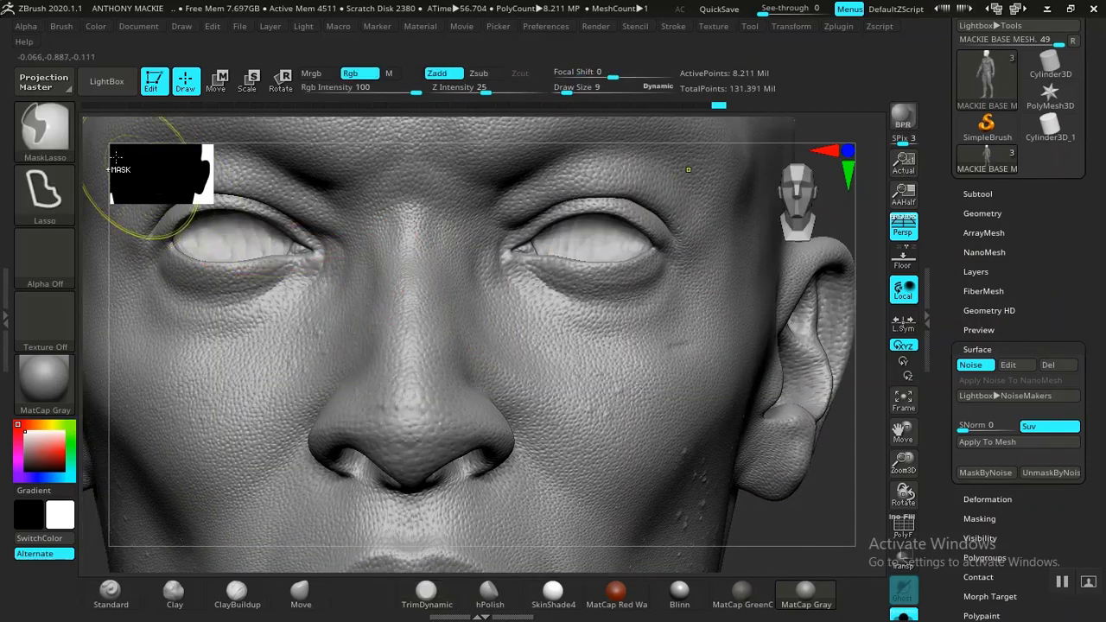
left_click(47, 136, "ctrl")
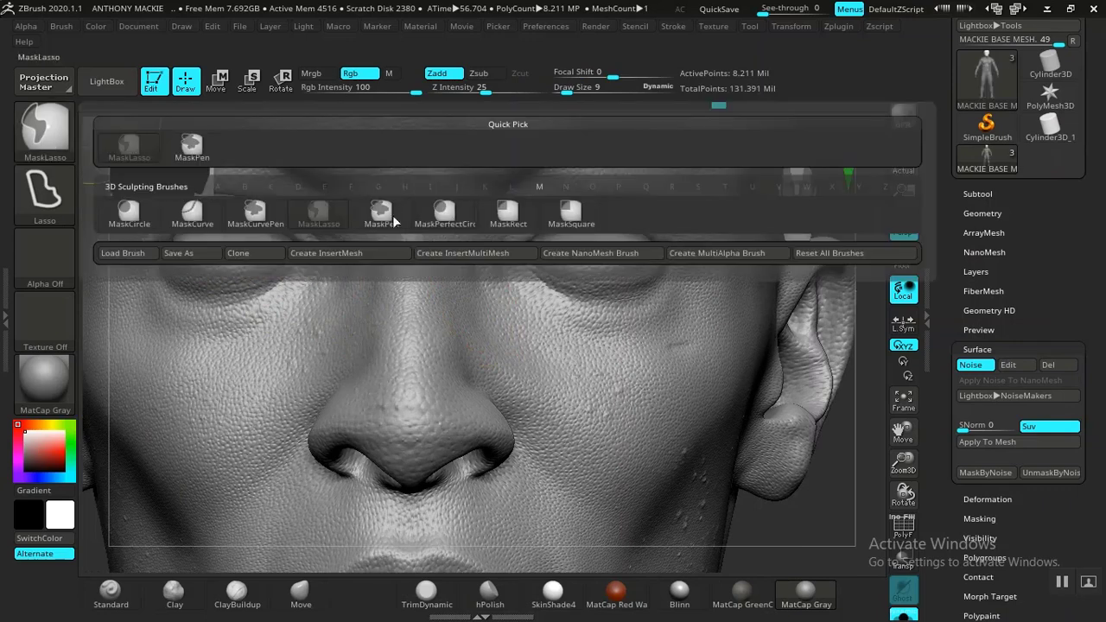
left_click(380, 214, "ctrl")
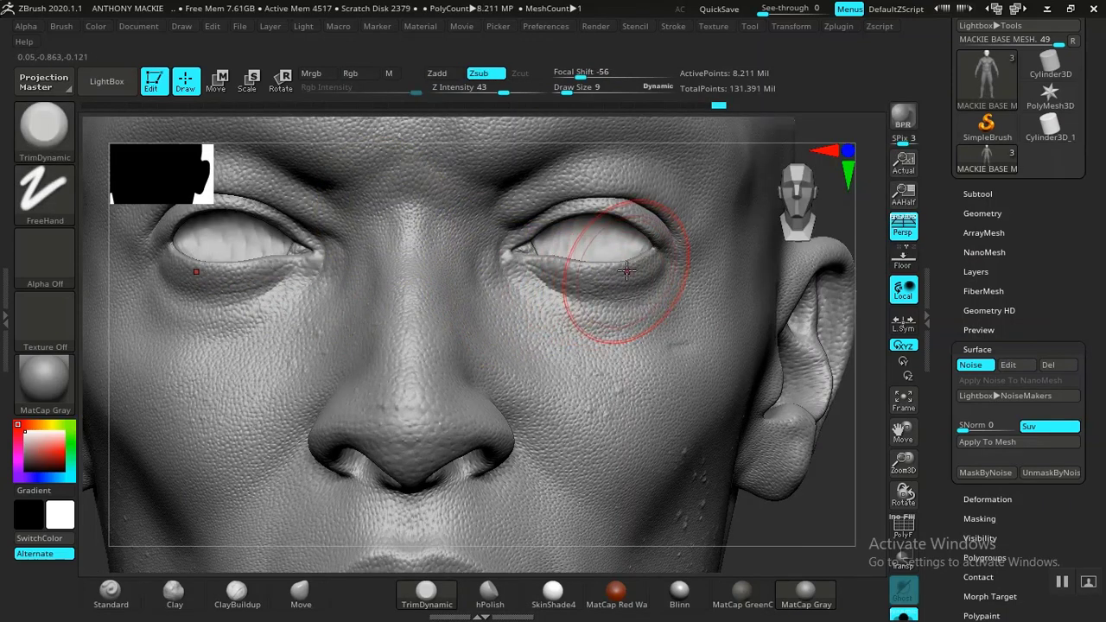
mouse_move(803, 524)
left_mouse_down()
mouse_move(666, 519)
mouse_move(807, 449)
mouse_move(785, 438)
mouse_move(798, 472)
mouse_move(785, 481)
mouse_move(817, 536)
mouse_move(869, 572)
left_mouse_up()
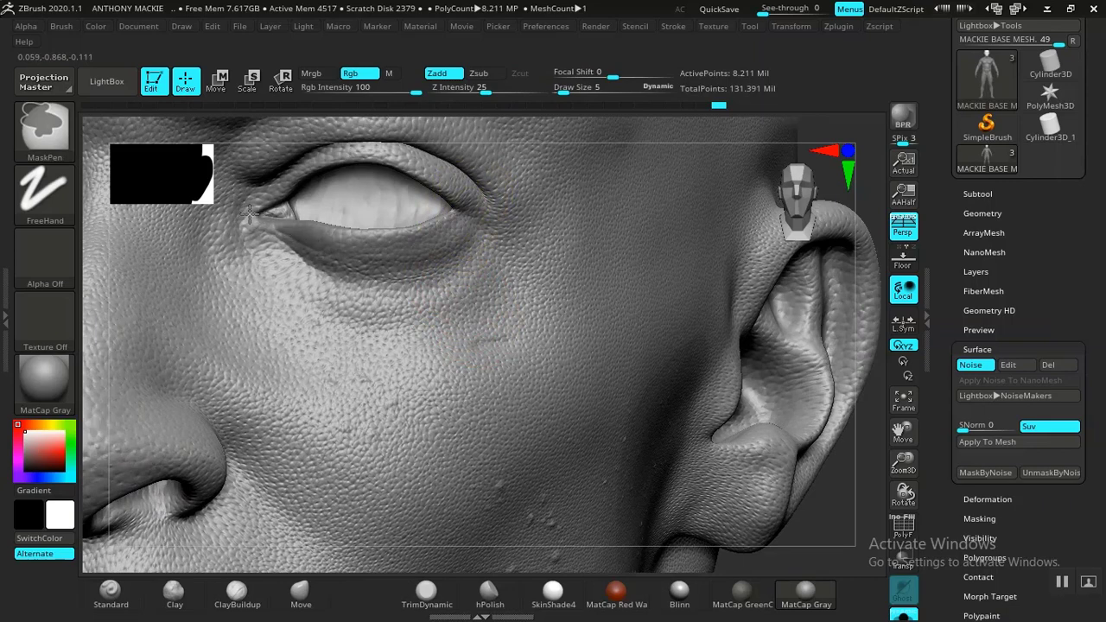
mouse_move(364, 157)
left_mouse_down("ctrl")
mouse_move(439, 173)
mouse_move(336, 153)
left_mouse_up("ctrl")
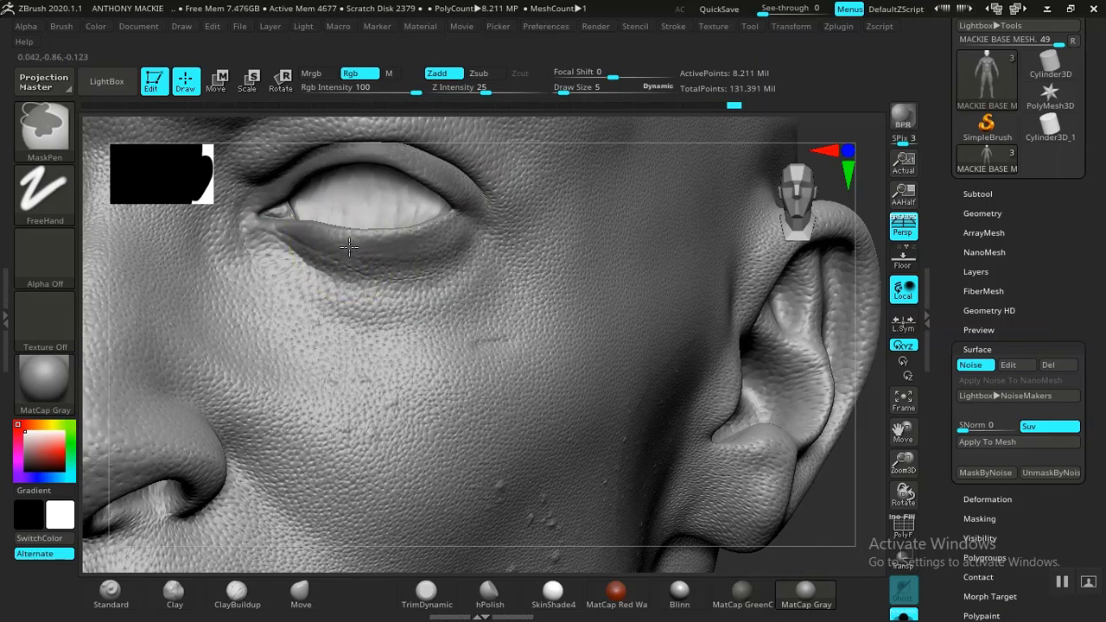
key("ctrl")
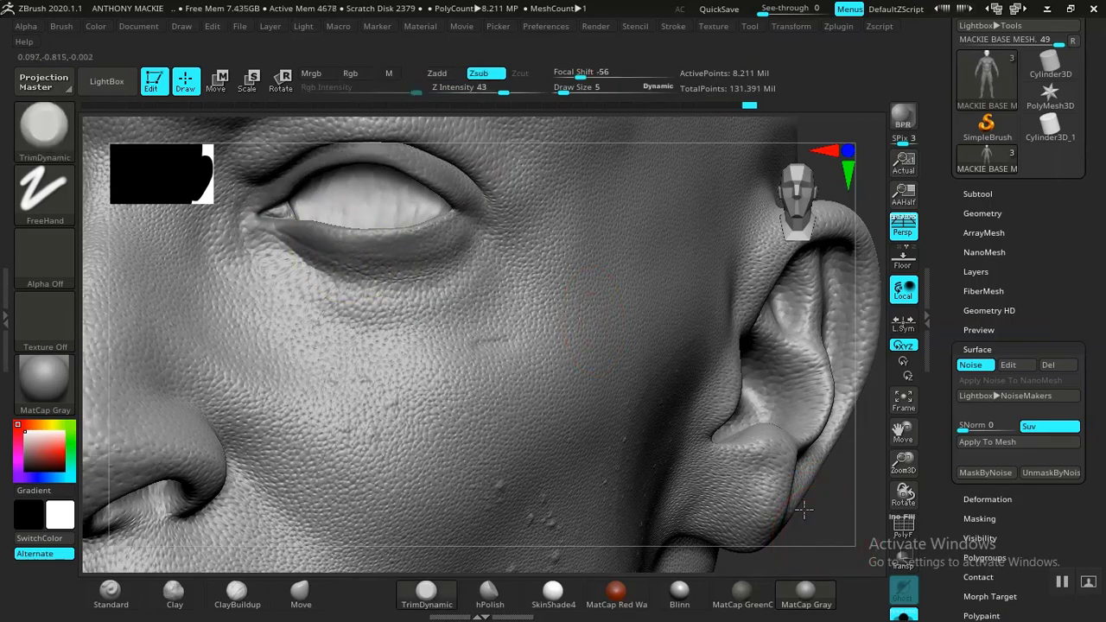
- Paint a mask over the sides, bridge and tip of the nose, using draw size 8
right_click_drag(804, 510, 670, 369)
mouse_move(709, 303)
right_mouse_down()
mouse_move(723, 309)
mouse_move(687, 324)
mouse_move(711, 308)
mouse_move(731, 420)
mouse_move(701, 403)
mouse_move(758, 395)
mouse_move(772, 297)
mouse_move(605, 333)
right_mouse_up()
key("ctrl")
mouse_move(626, 322)
left_mouse_down("ctrl")
mouse_move(583, 304)
mouse_move(652, 288)
mouse_move(531, 312)
mouse_move(571, 318)
left_mouse_up("ctrl")
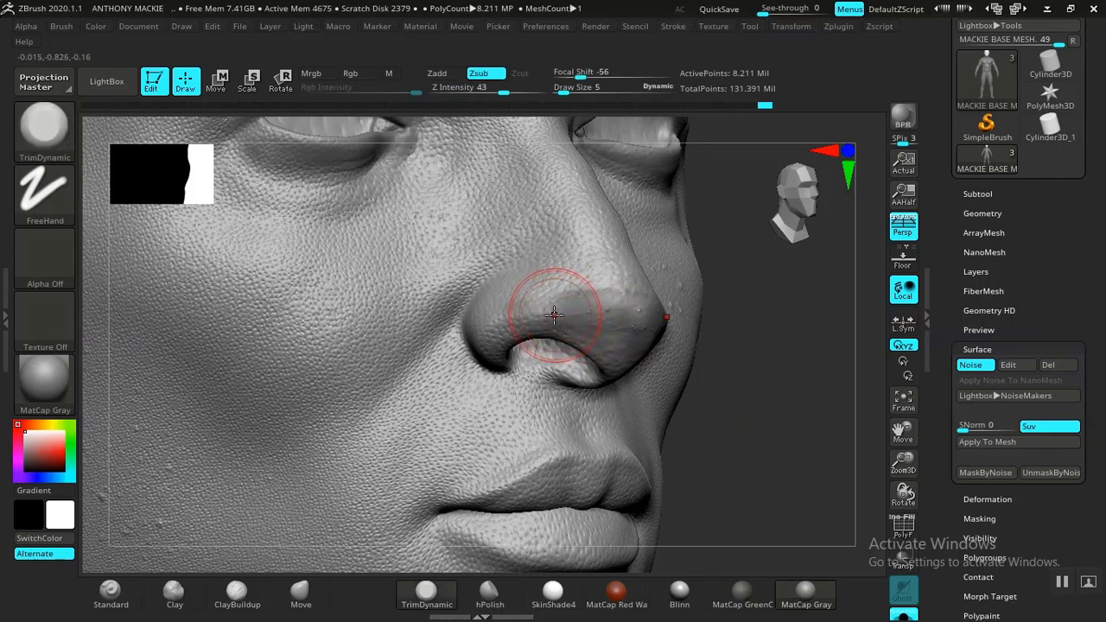
left_click_drag(734, 353, 719, 374)
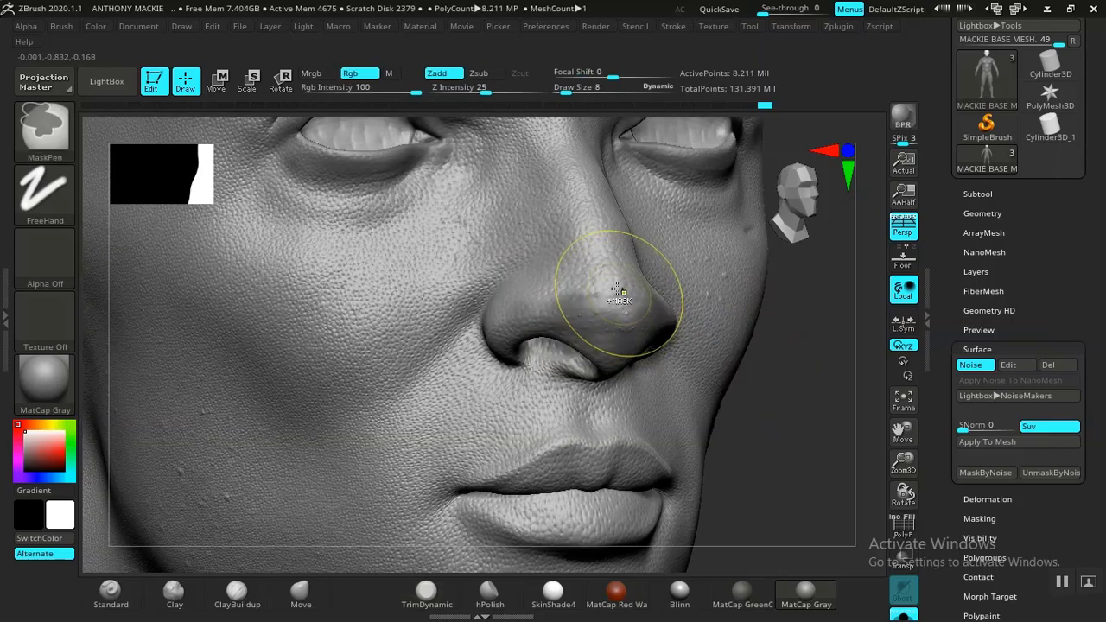
left_click_drag(616, 292, 531, 295, "ctrl")
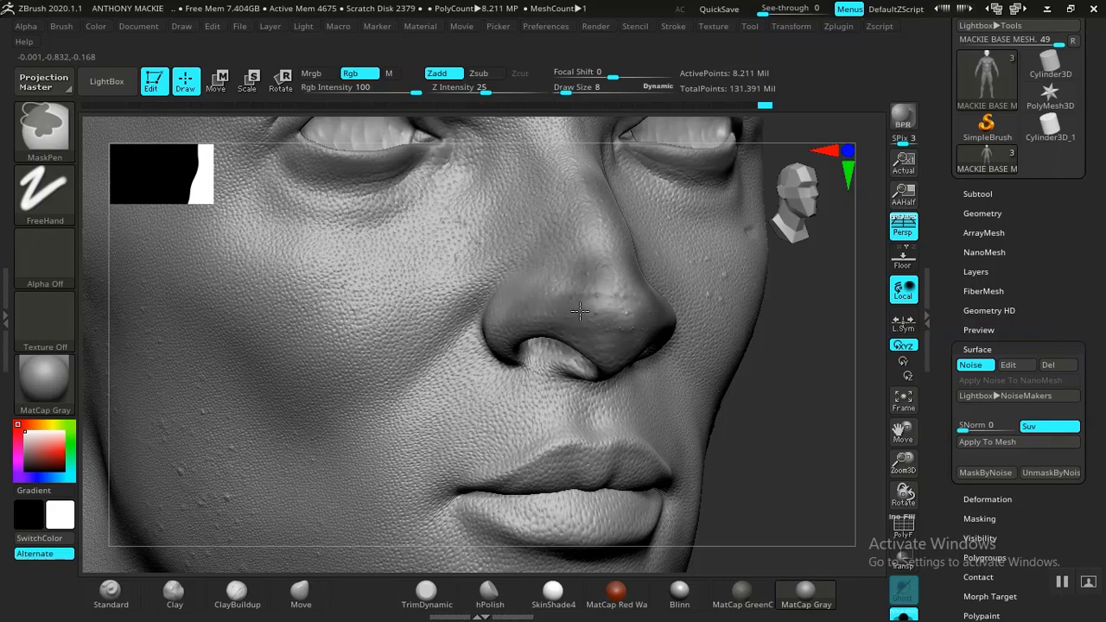
- Mask the underside of the nose, and fill in the nostril's interior with draw size 3
left_click_drag(815, 403, 605, 366)
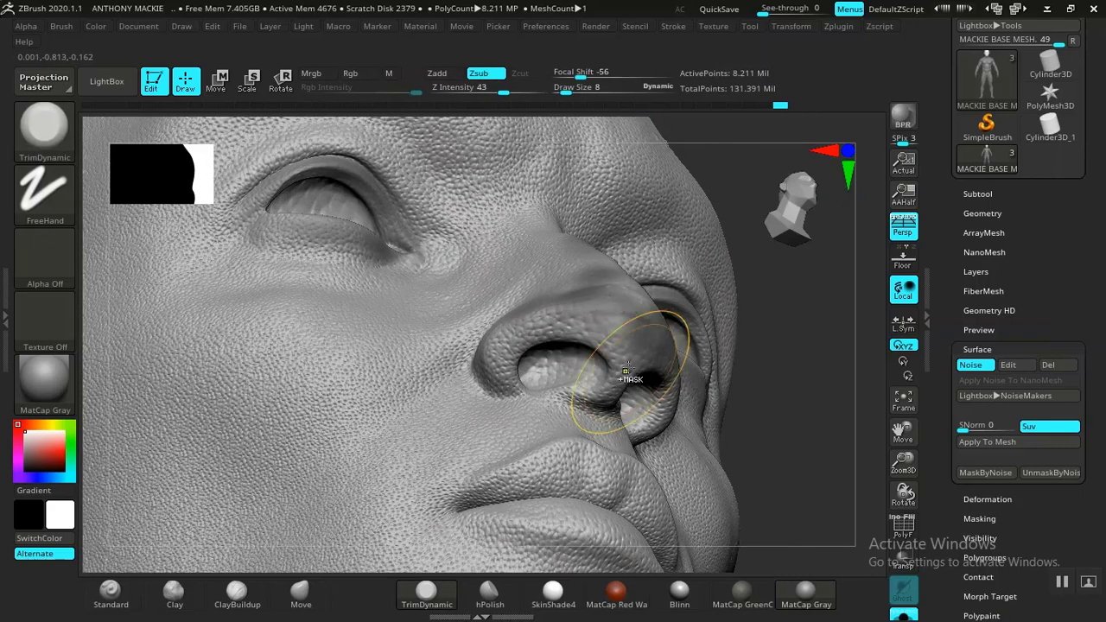
left_click(534, 342, "ctrl")
key("bracketleft")
key("bracketleft")
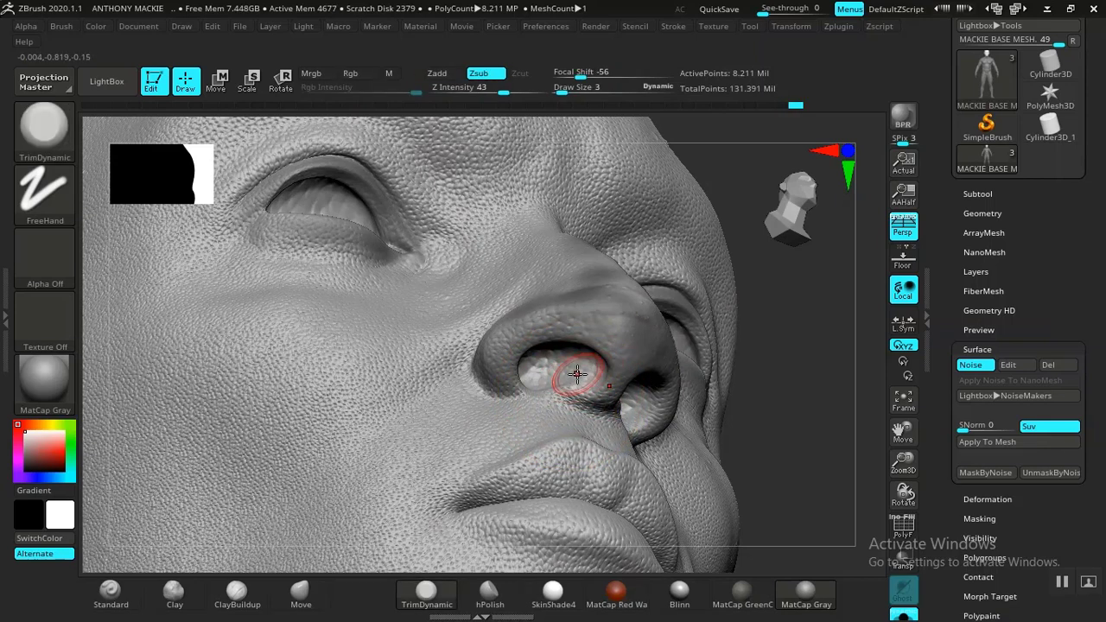
key("ctrl")
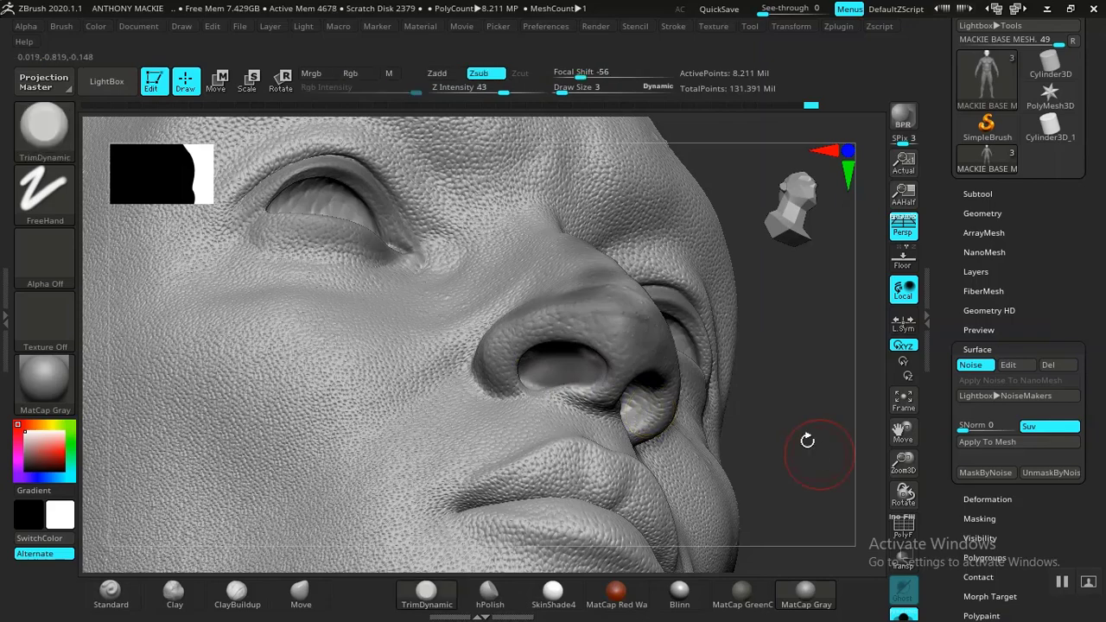
- Paint a mask over the upper and lower lips from the front at draw size 3
mouse_move(807, 444)
left_mouse_down()
mouse_move(773, 323)
mouse_move(718, 410)
mouse_move(771, 456)
left_mouse_up()
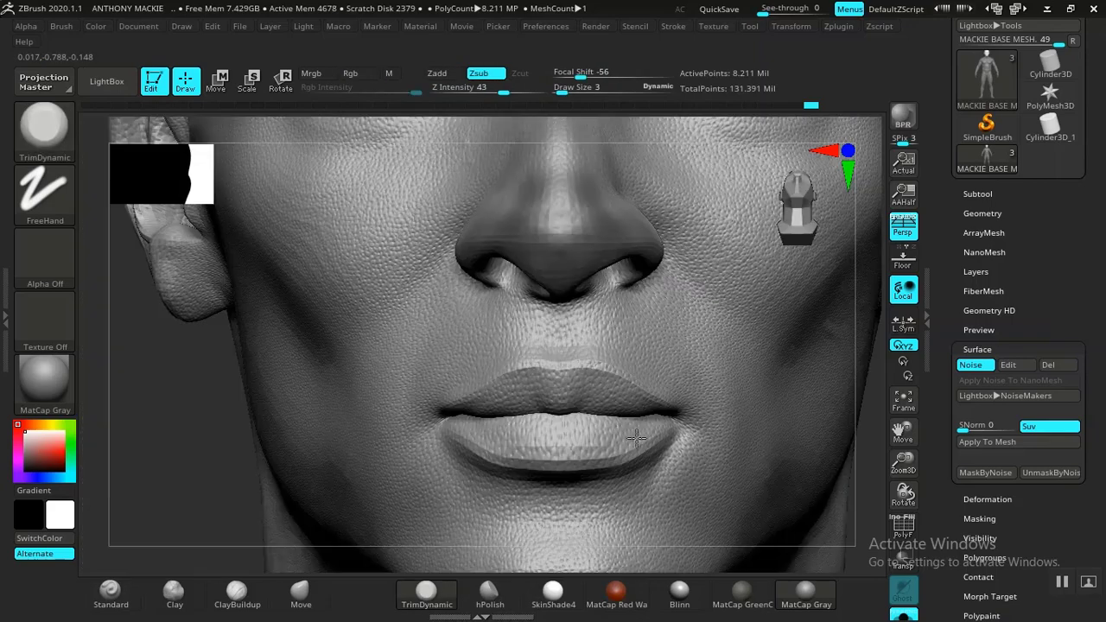
mouse_move(668, 418)
left_mouse_down("ctrl")
mouse_move(618, 450)
mouse_move(548, 453)
mouse_move(460, 425)
mouse_move(539, 440)
mouse_move(605, 431)
mouse_move(489, 402)
mouse_move(545, 380)
left_mouse_up("ctrl")
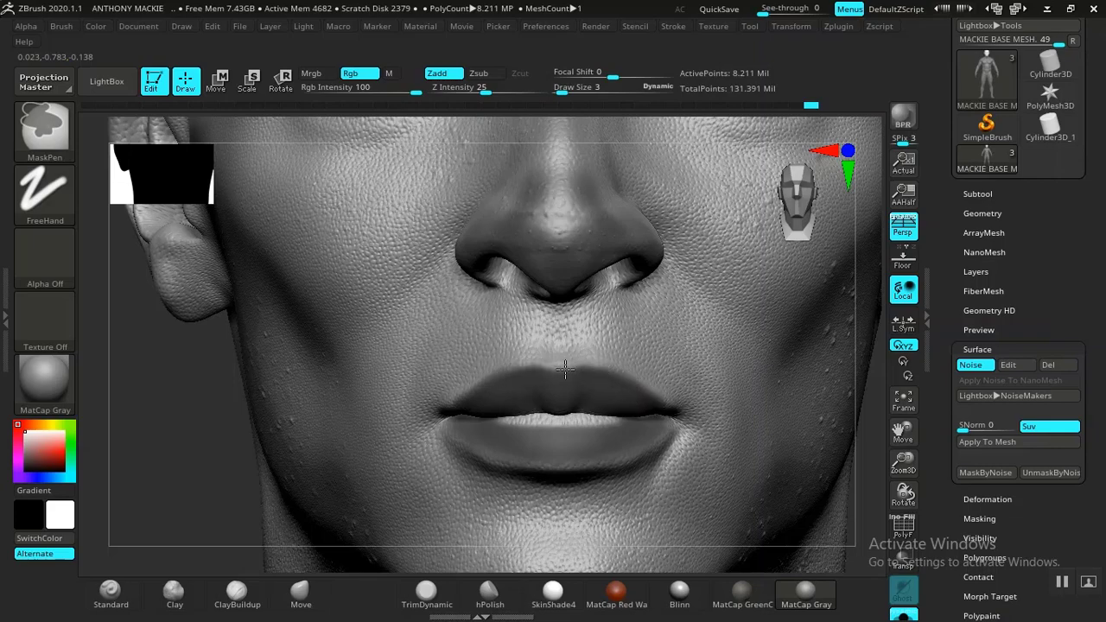
left_click_drag(566, 370, 536, 390, "ctrl")
- Fill in the remaining unmasked areas of the lips from the side and below, out to the mouth corners
left_click_drag(138, 425, 493, 387)
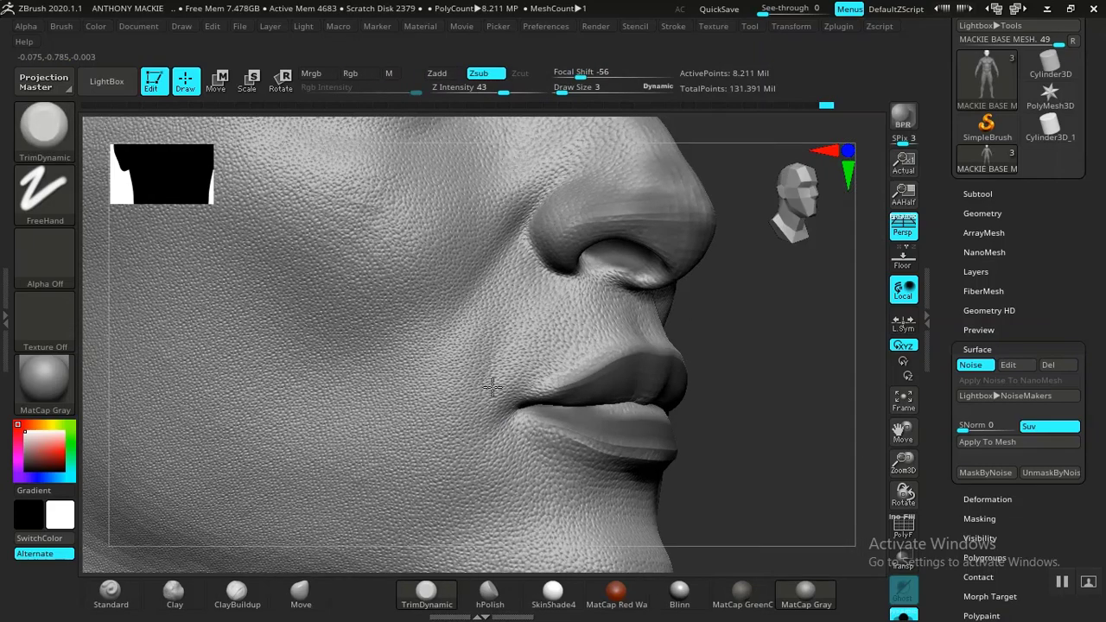
left_click_drag(649, 383, 612, 405, "ctrl")
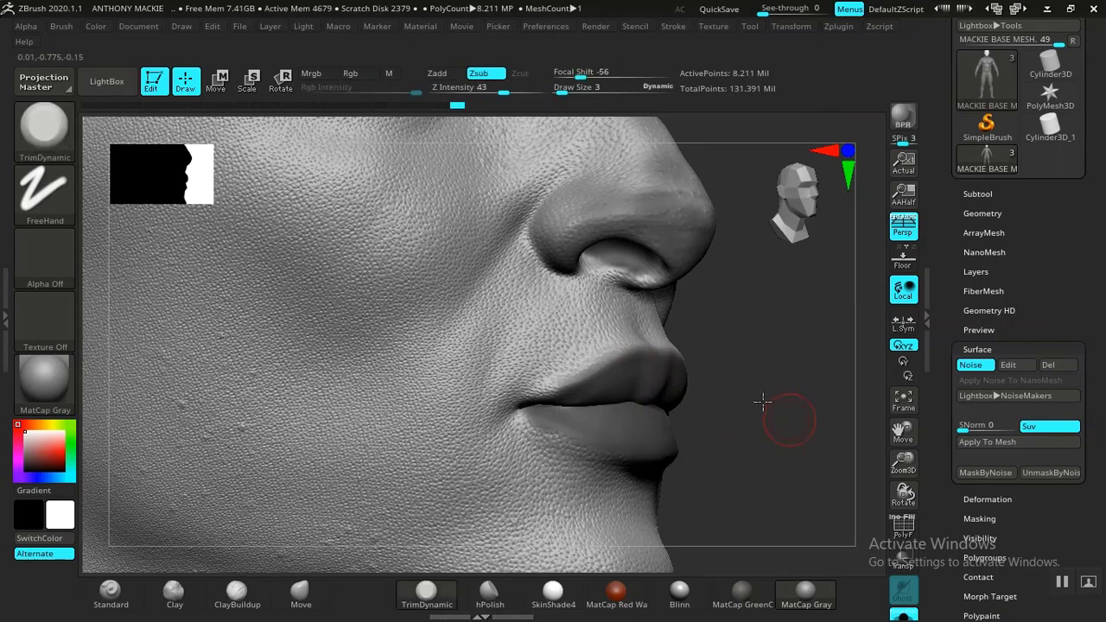
left_click_drag(785, 407, 730, 381)
left_click_drag(694, 443, 665, 441)
left_click_drag(733, 444, 741, 450, "ctrl")
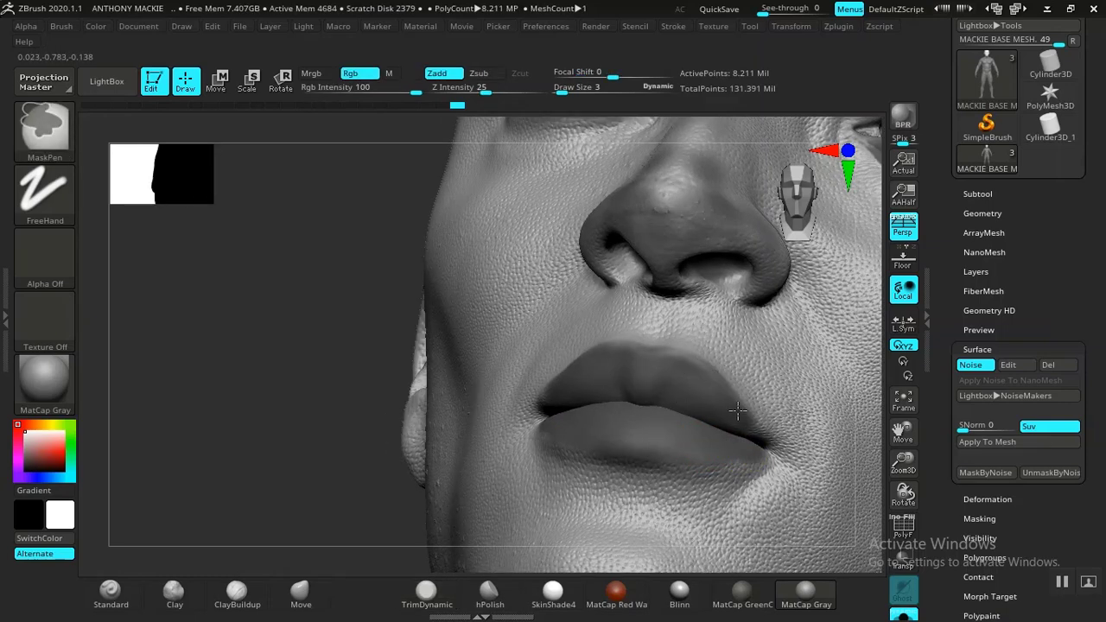
left_click_drag(334, 425, 346, 451)
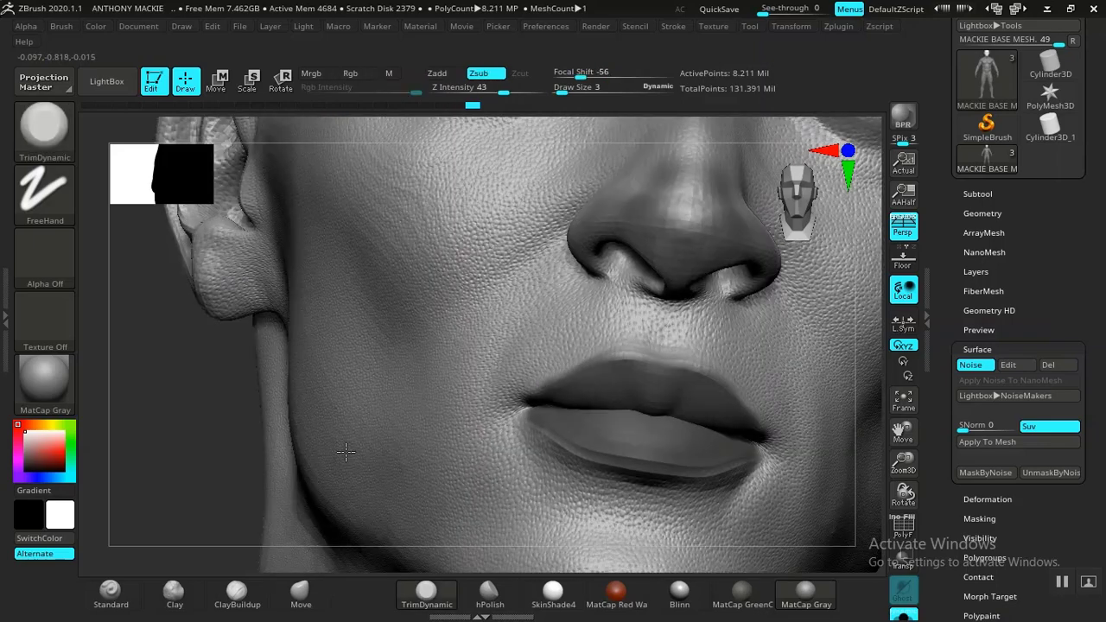
left_click_drag(221, 414, 777, 426)
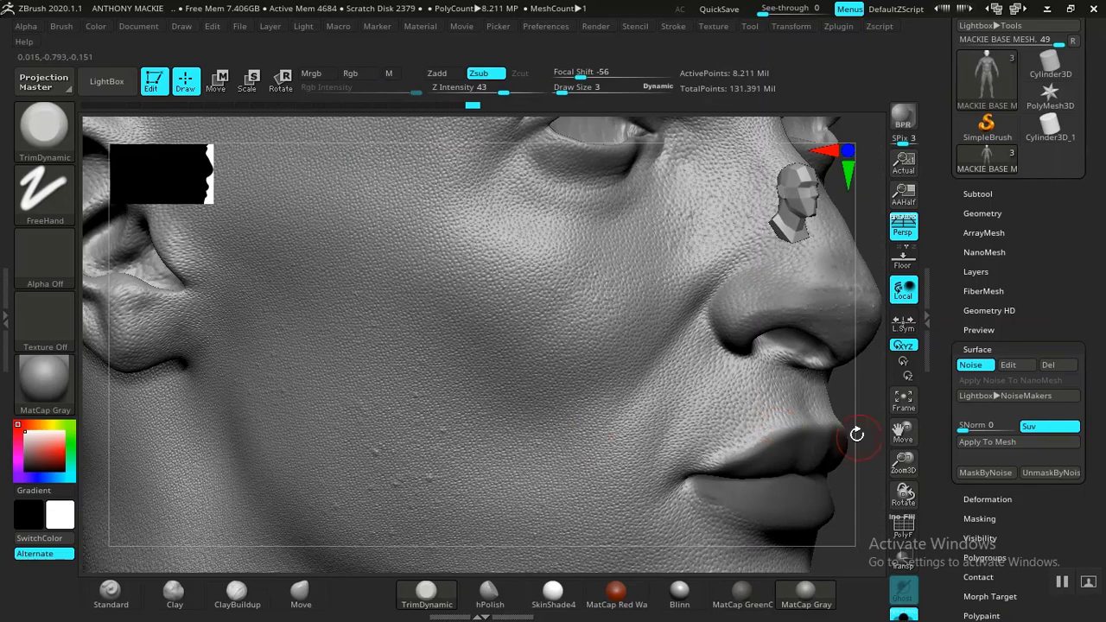
left_click_drag(867, 394, 864, 389, "alt")
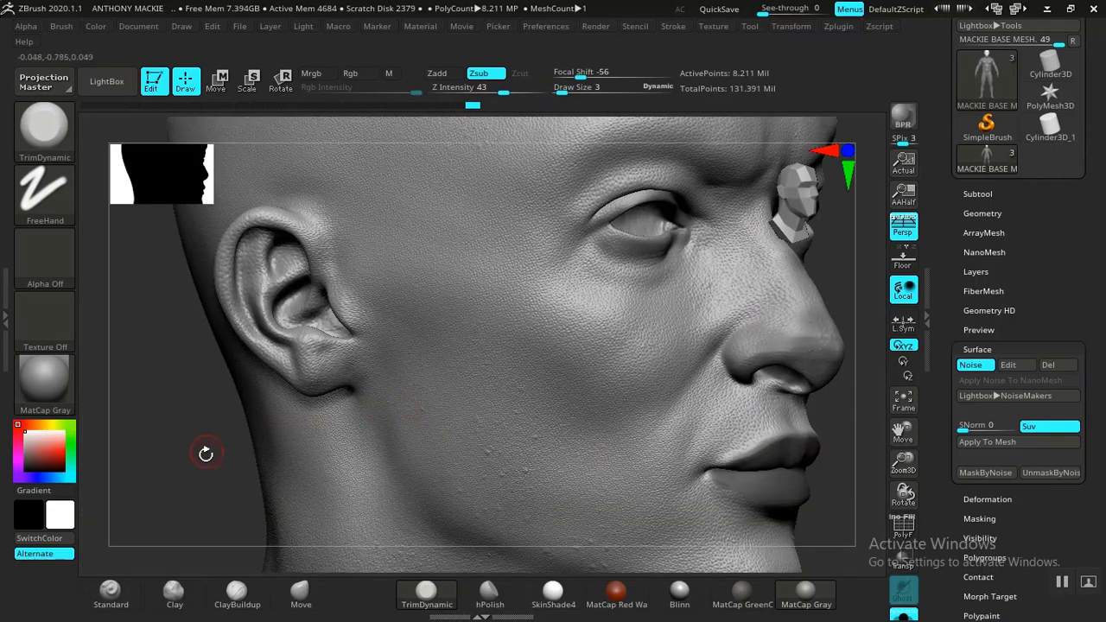
- Touch up the mask on the ear, raising the draw size to 7
left_click_drag(205, 454, 184, 432)
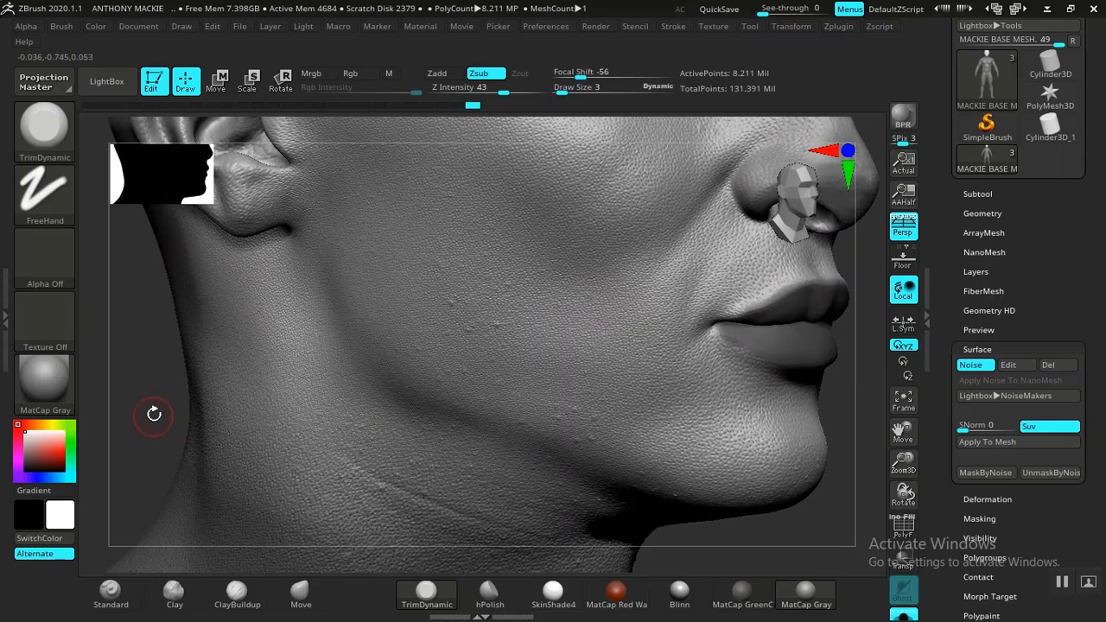
mouse_move(130, 403)
left_mouse_down()
mouse_move(198, 464)
mouse_move(178, 445)
mouse_move(184, 463)
left_mouse_up()
key("ctrl")
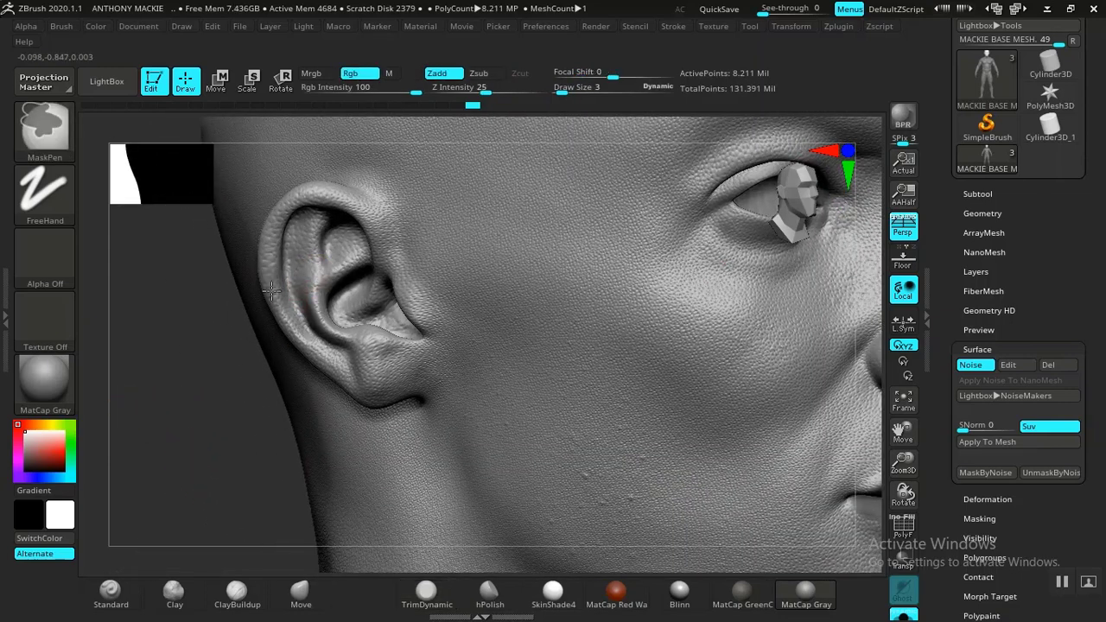
key("alt")
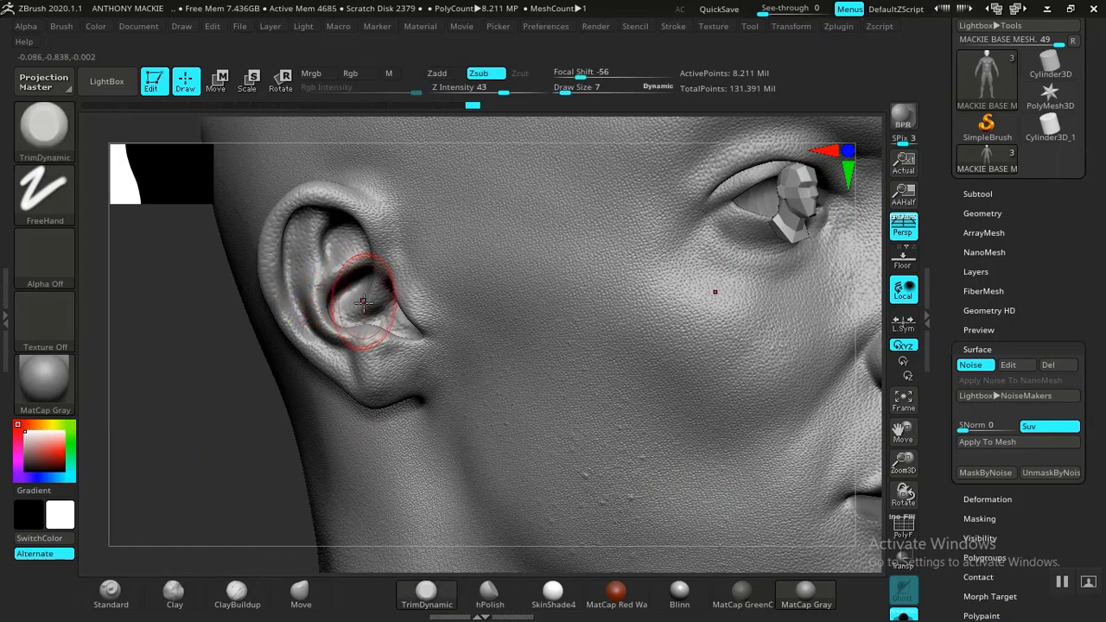
key("ctrl")
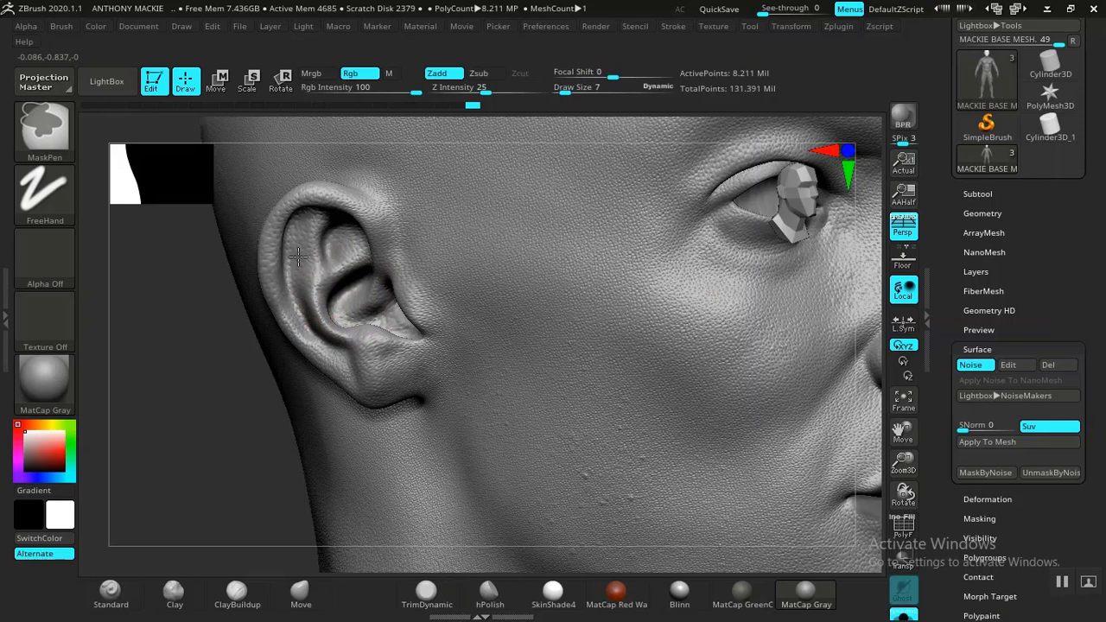
key("alt")
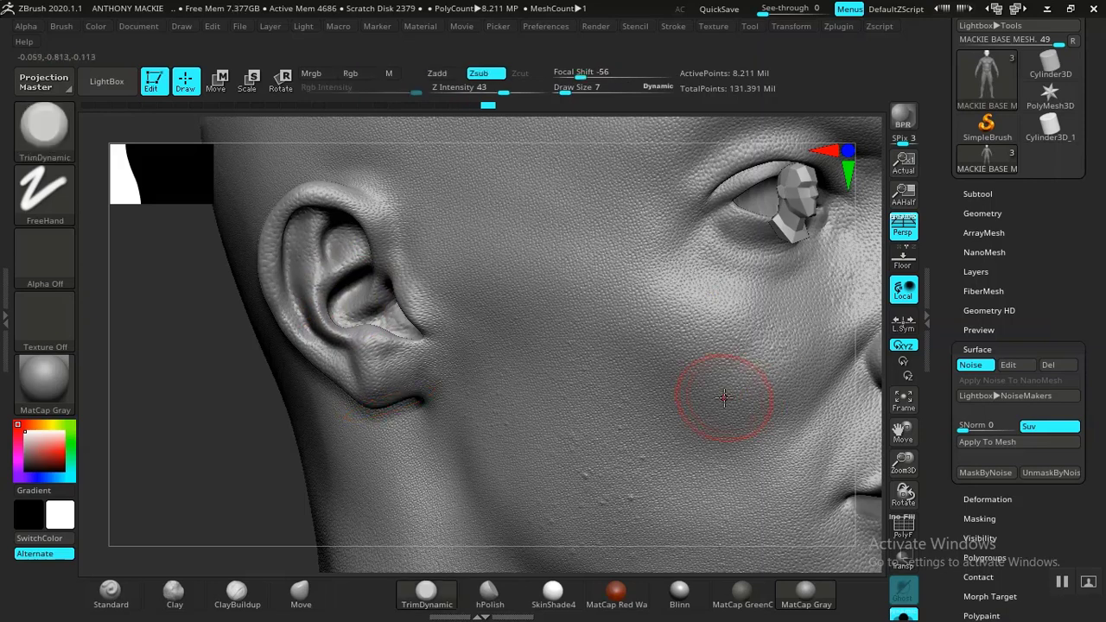
- Edit the surface noise, setting its strength to about -0.339, and accept the change
left_click_drag(215, 432, 246, 494)
left_click_drag(313, 450, 303, 441, "alt")
left_click_drag(258, 475, 87, 483, "alt")
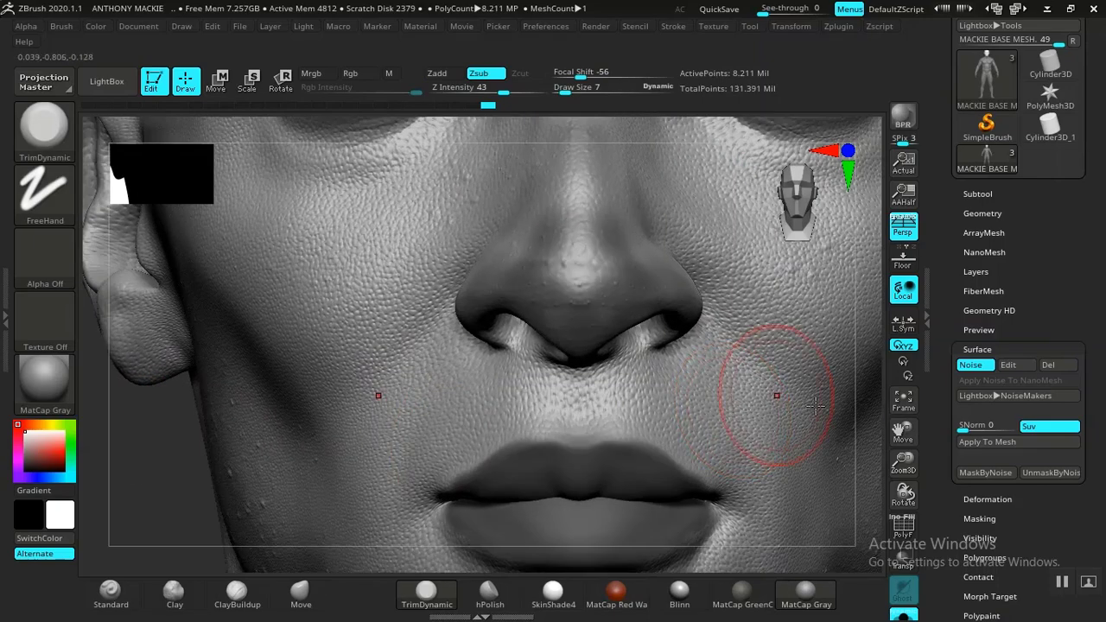
left_click(1008, 365)
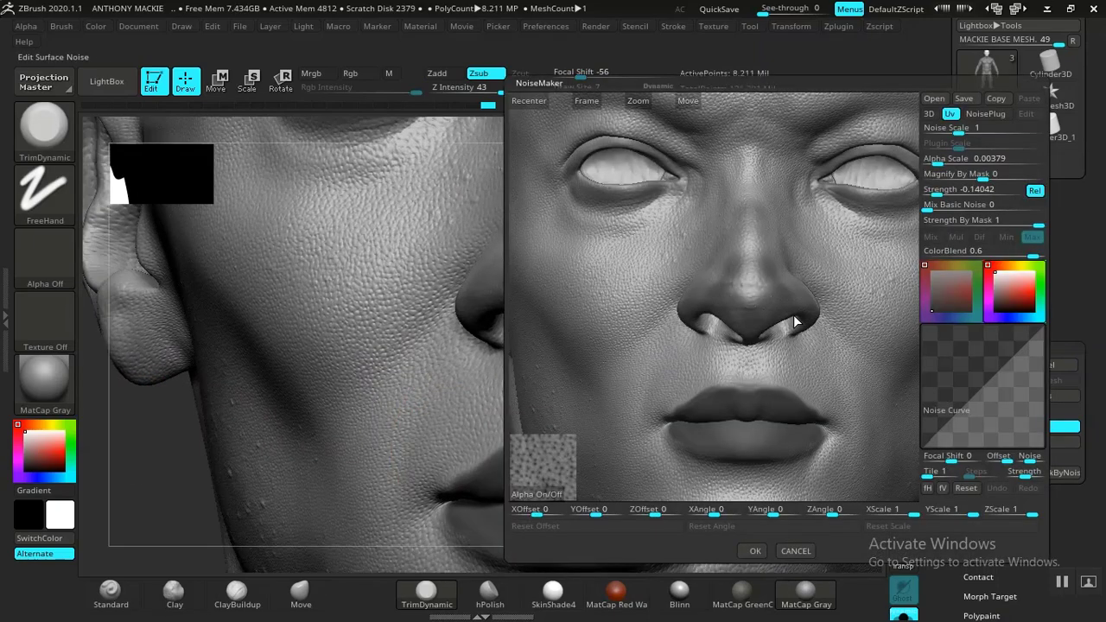
left_click_drag(939, 194, 932, 195)
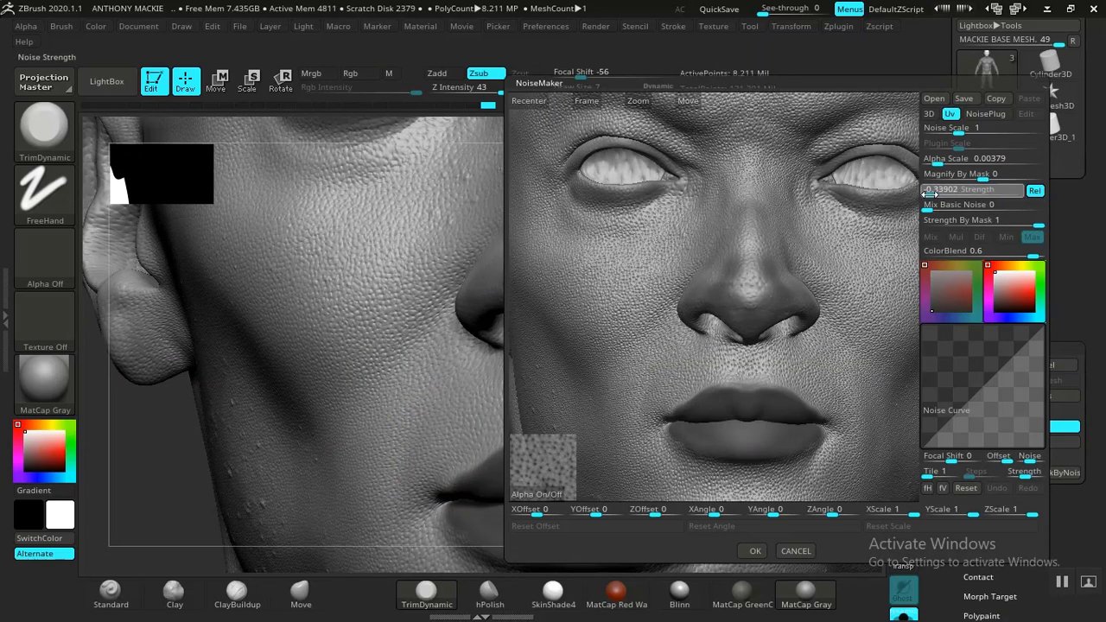
left_click(752, 551)
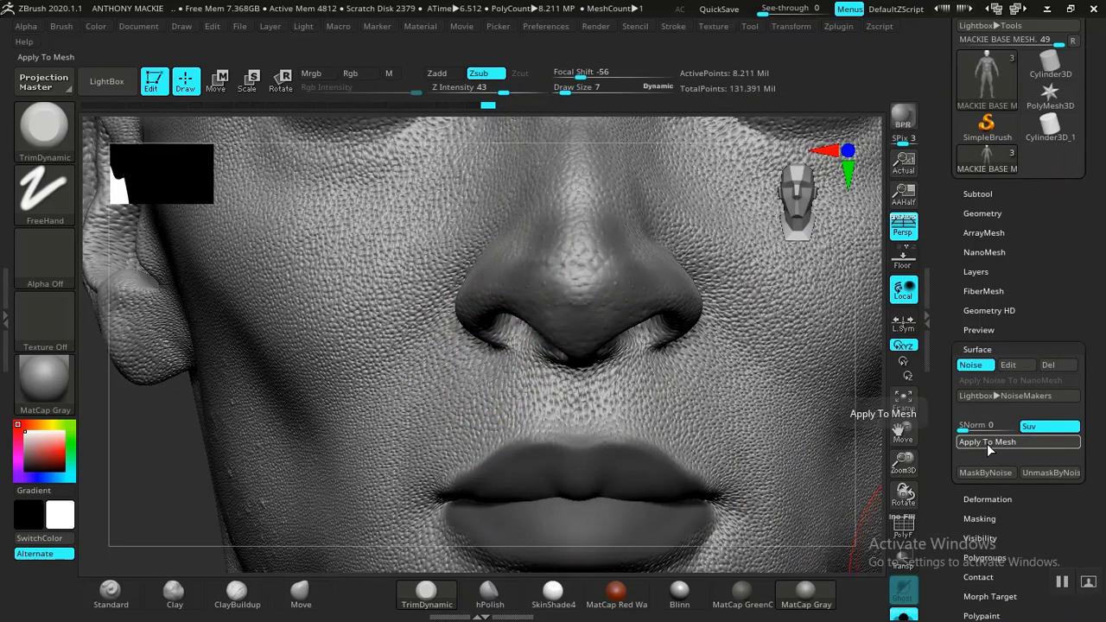
- Try applying the surface noise to the mesh, inspect the face and eyes, and undo the application
left_click(986, 443)
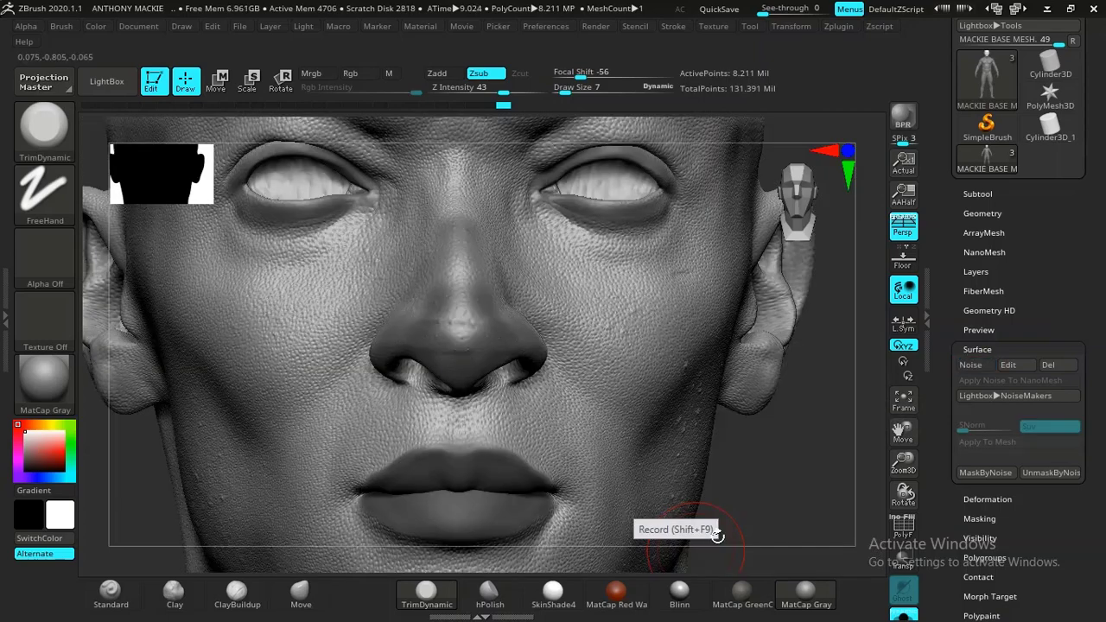
left_click_drag(788, 476, 748, 326)
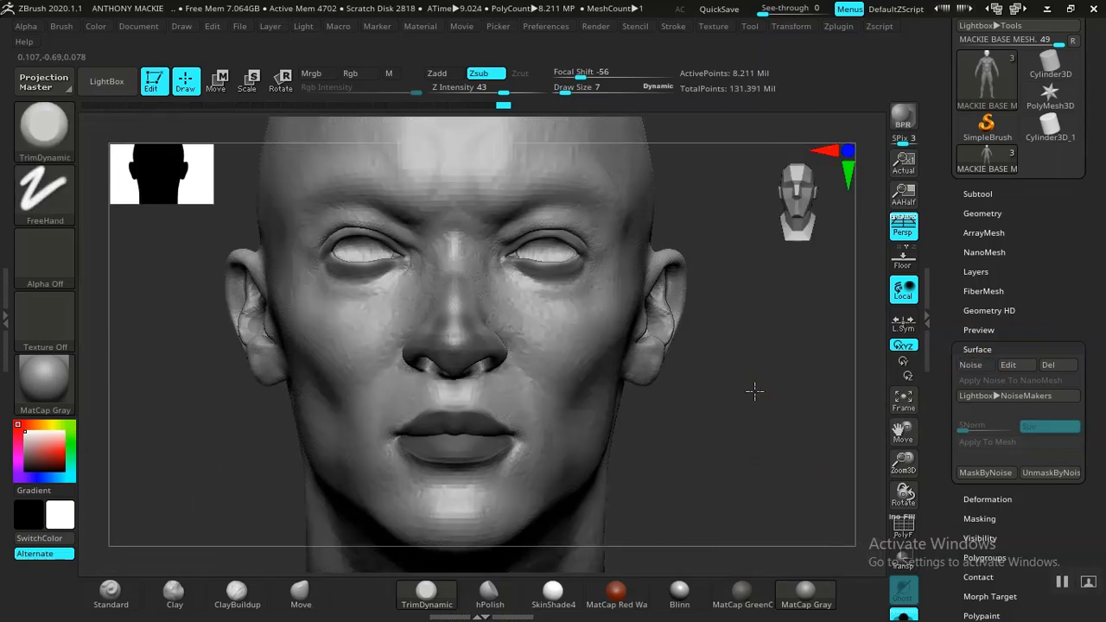
left_click_drag(753, 390, 773, 472, "alt")
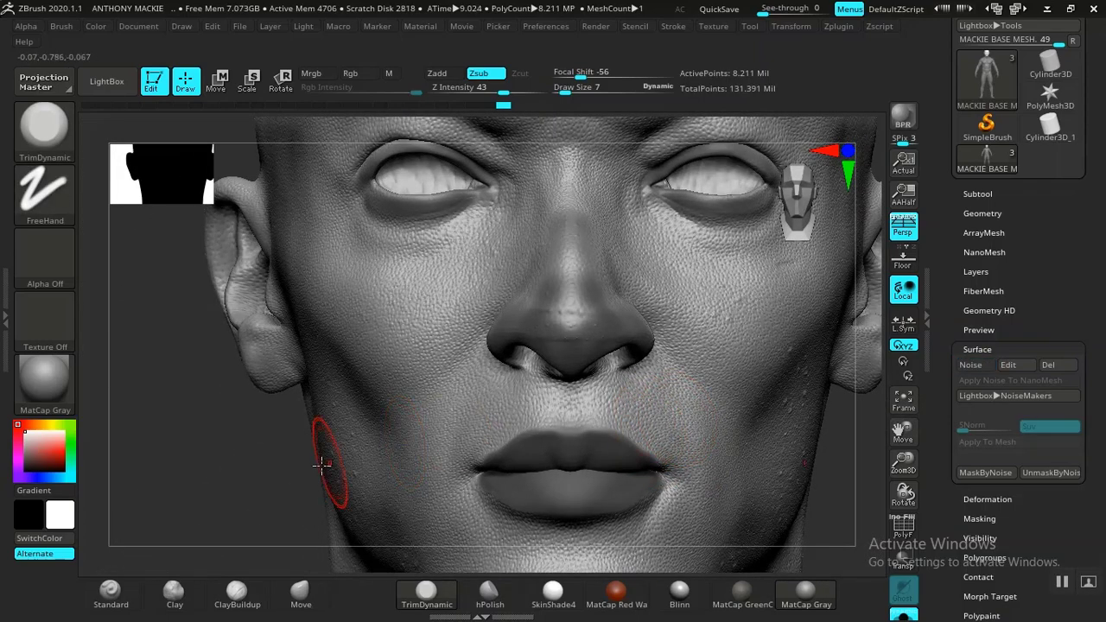
mouse_move(263, 459)
left_mouse_down("alt")
mouse_move(217, 501)
mouse_move(227, 503)
mouse_move(239, 476)
mouse_move(231, 450)
mouse_move(215, 457)
mouse_move(241, 498)
mouse_move(222, 482)
mouse_move(233, 462)
mouse_move(254, 507)
mouse_move(193, 539)
mouse_move(205, 522)
mouse_move(193, 511)
mouse_move(210, 507)
mouse_move(196, 455)
mouse_move(209, 500)
mouse_move(192, 517)
left_mouse_up("alt")
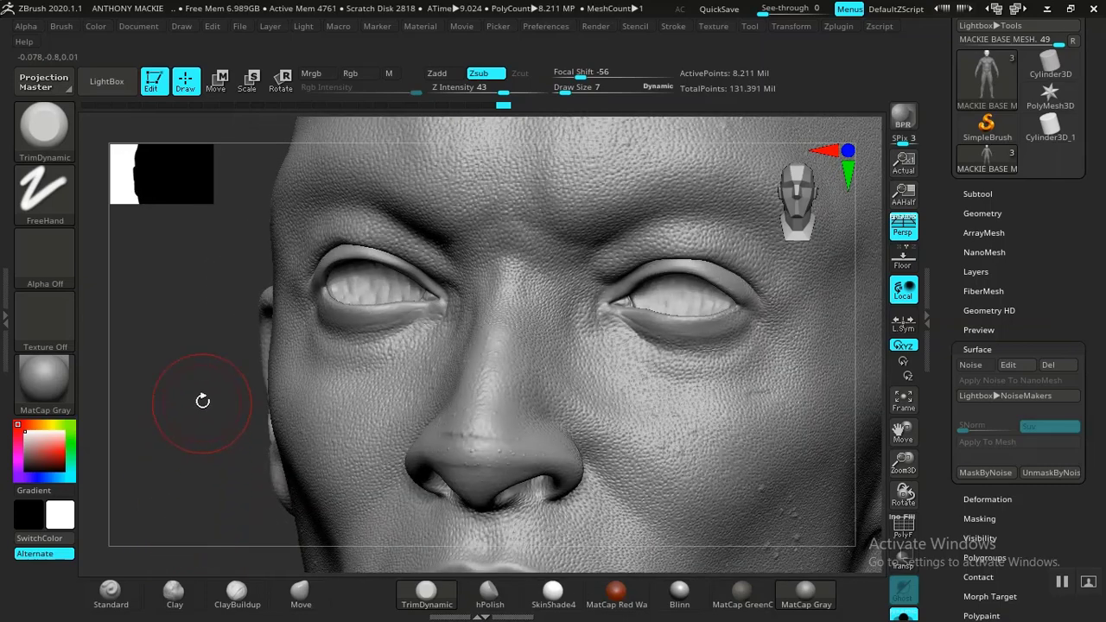
mouse_move(202, 401)
left_mouse_down()
mouse_move(155, 492)
mouse_move(178, 389)
mouse_move(210, 407)
mouse_move(181, 418)
mouse_move(247, 407)
left_mouse_up()
key("ctrl")
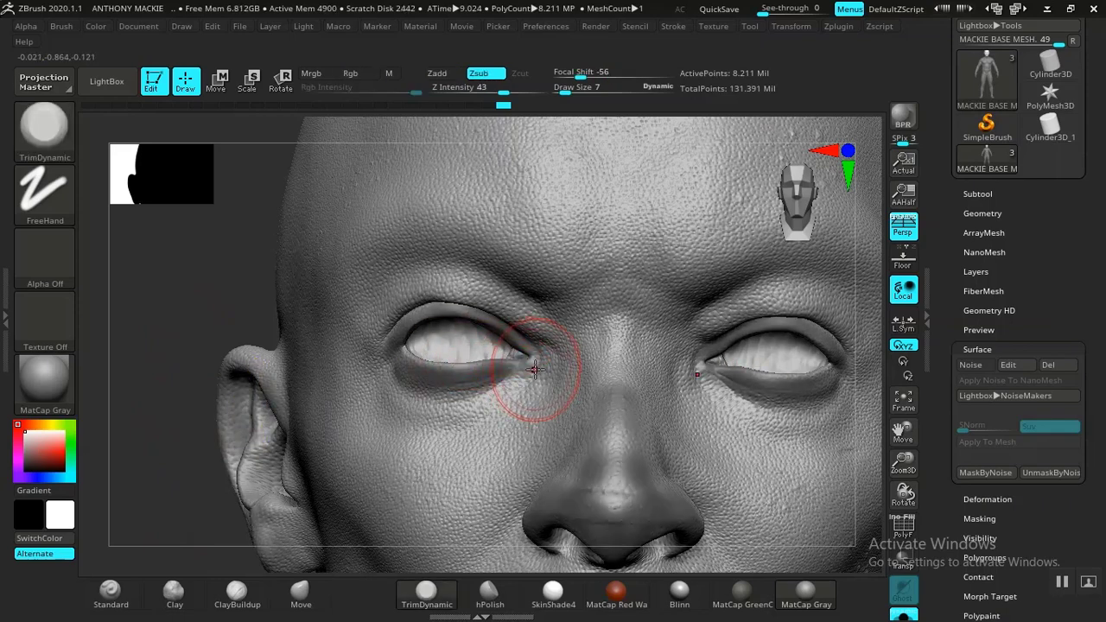
key("ctrl")
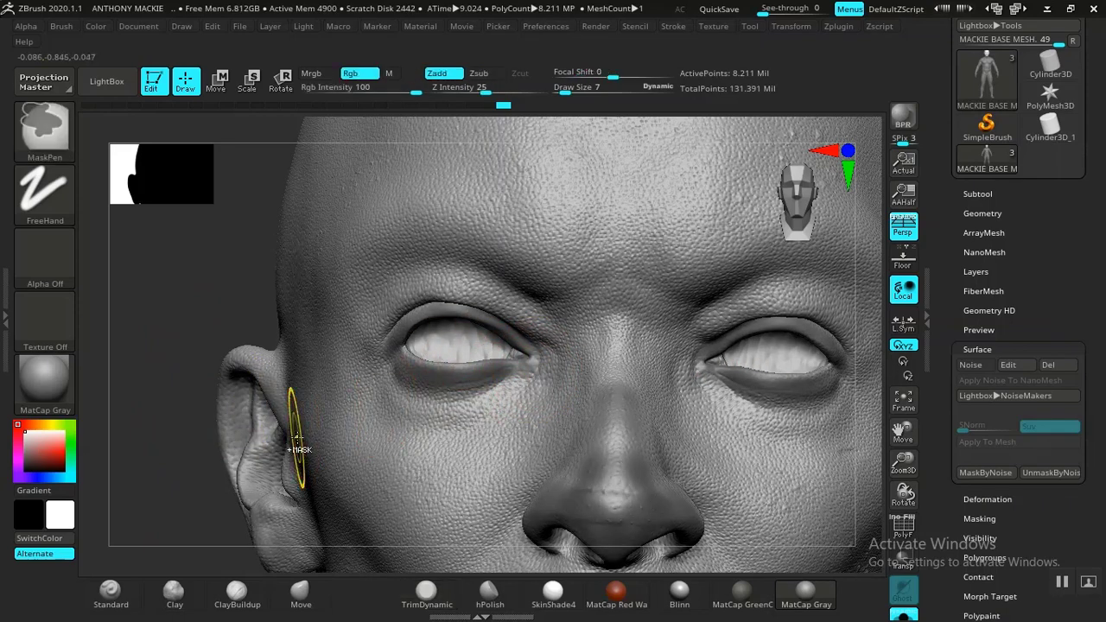
key("ctrl+z")
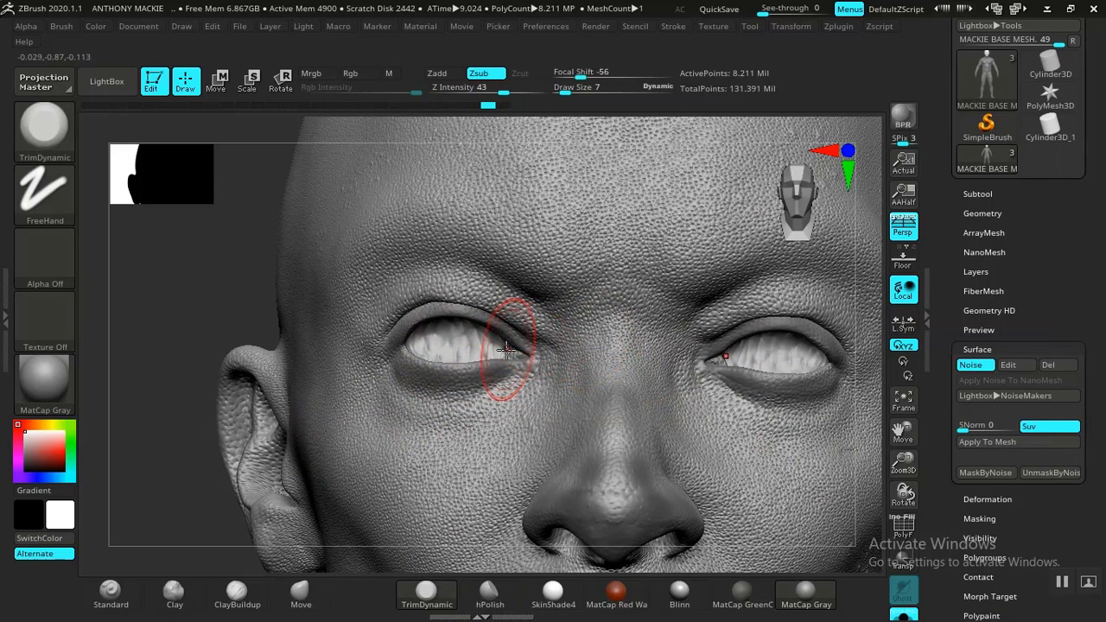
- Paint a mask over the surfaces inside both eye openings and touch up the mask along the lower eyelids
key("ctrl")
mouse_move(469, 347)
left_mouse_down("ctrl")
mouse_move(424, 344)
mouse_move(493, 350)
left_mouse_up("ctrl")
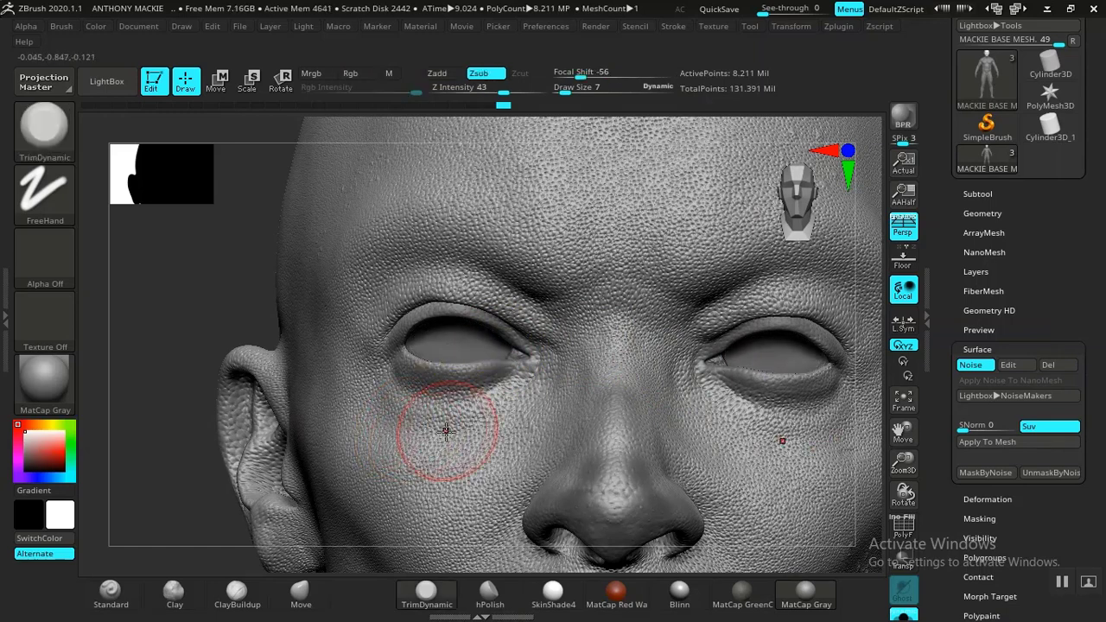
key("ctrl")
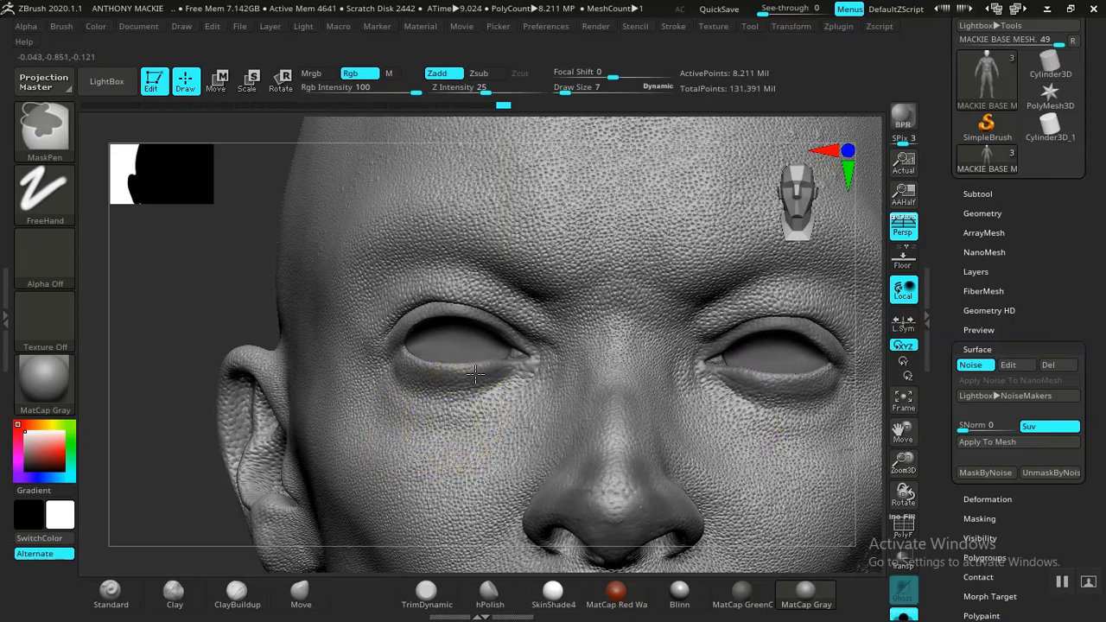
key("alt")
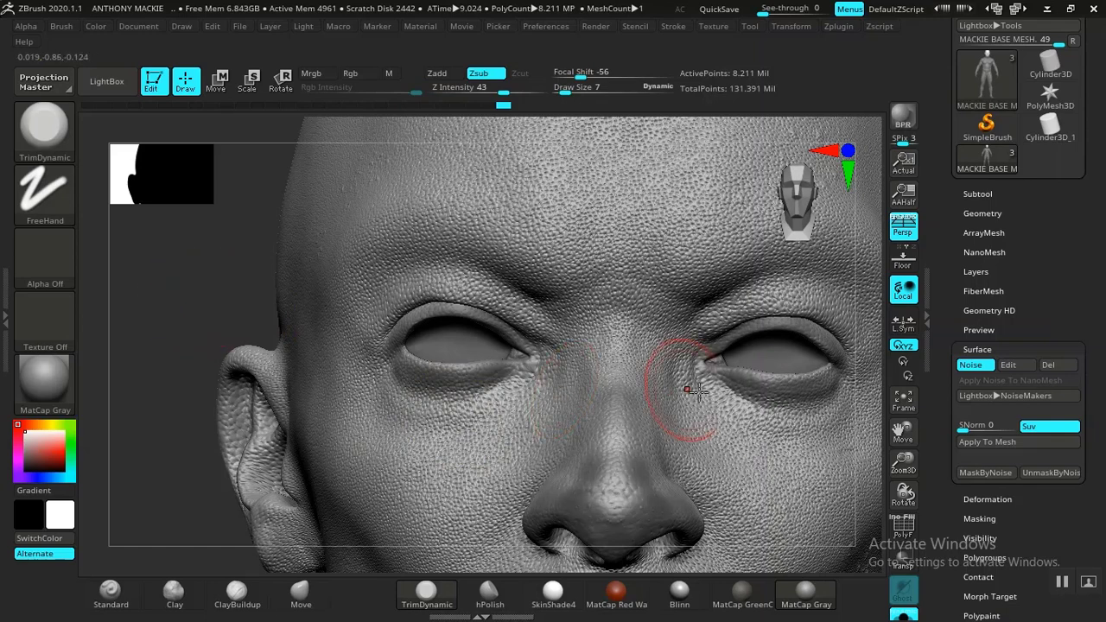
- Apply the surface noise to the mesh and clear the mask from the whole model
left_click(978, 441)
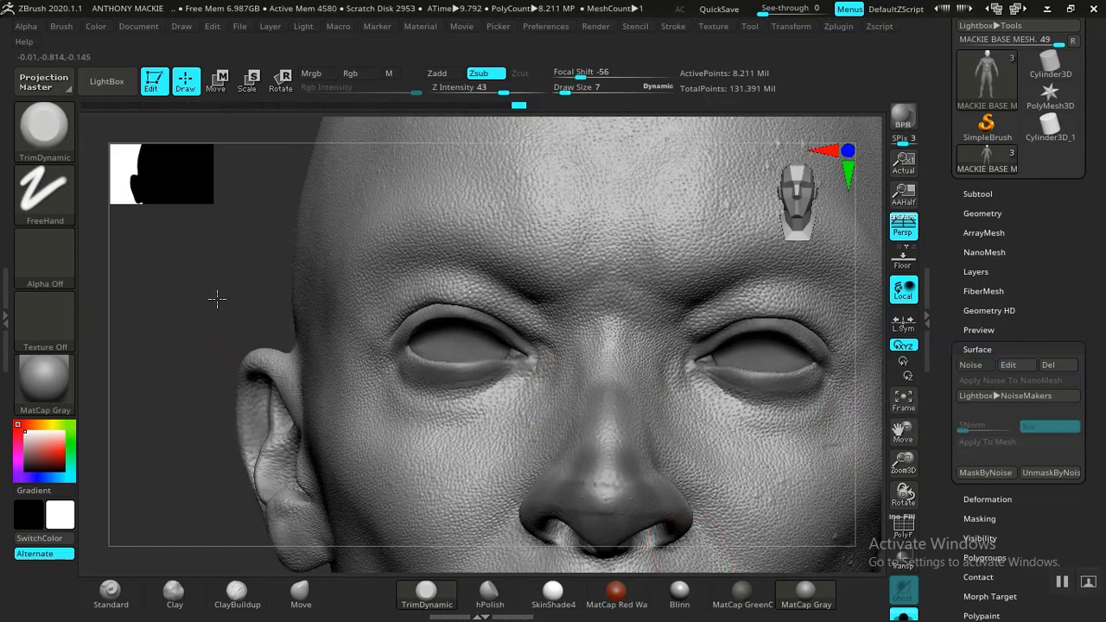
left_click_drag(217, 298, 264, 156)
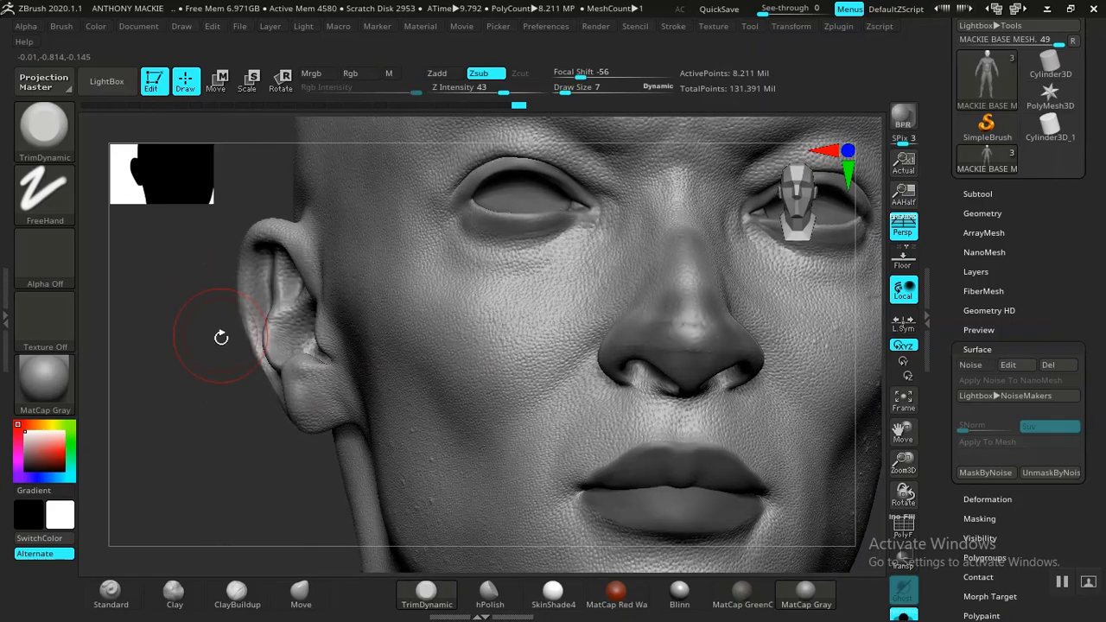
left_click_drag(198, 420, 221, 491, "alt")
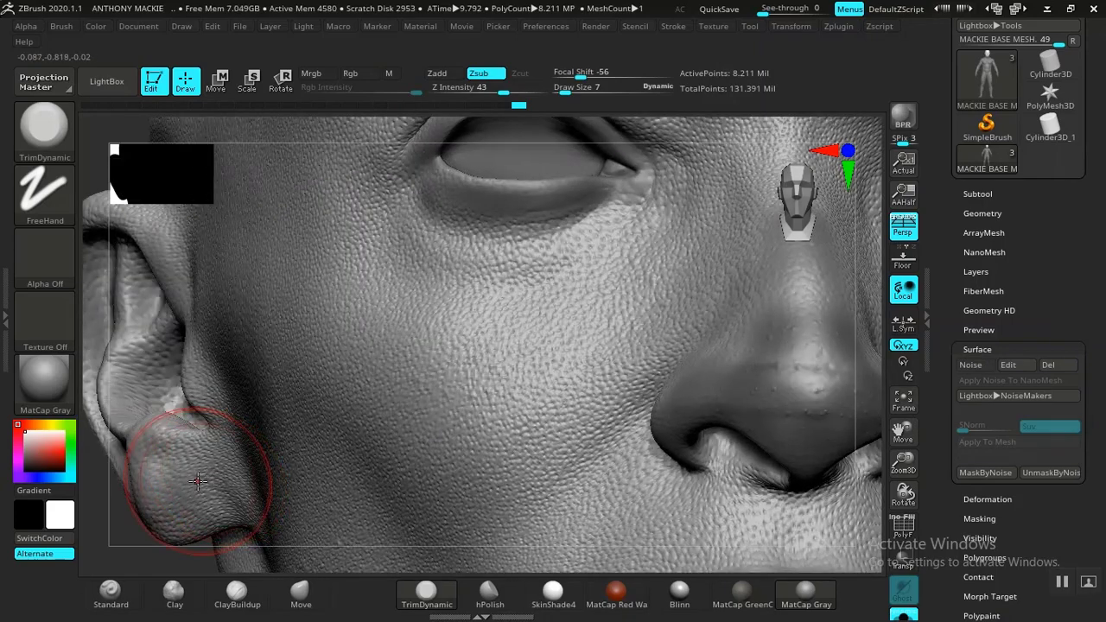
left_click_drag(126, 539, 129, 513)
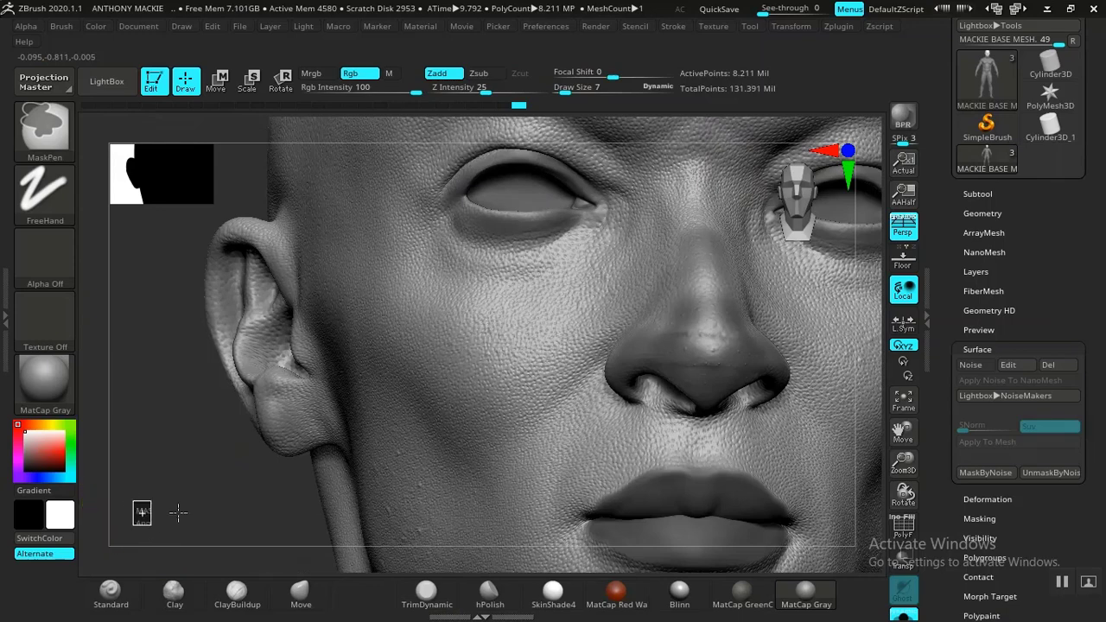
left_click_drag(219, 485, 173, 480)
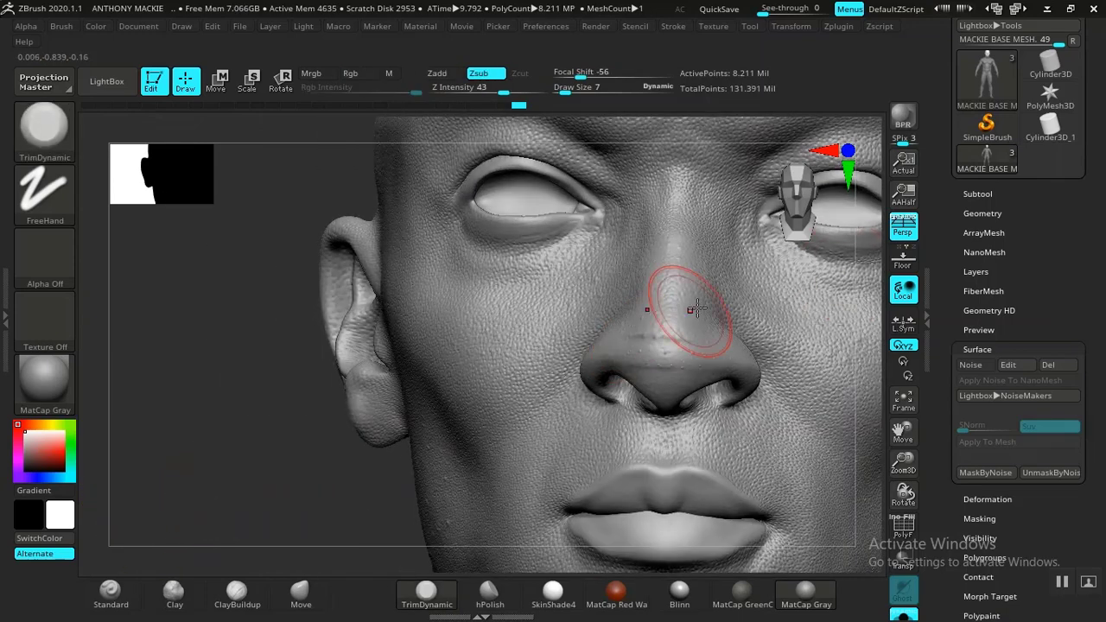
- Examine the applied pore detail on the face, jaw and neck from the front and the side
left_click(980, 193)
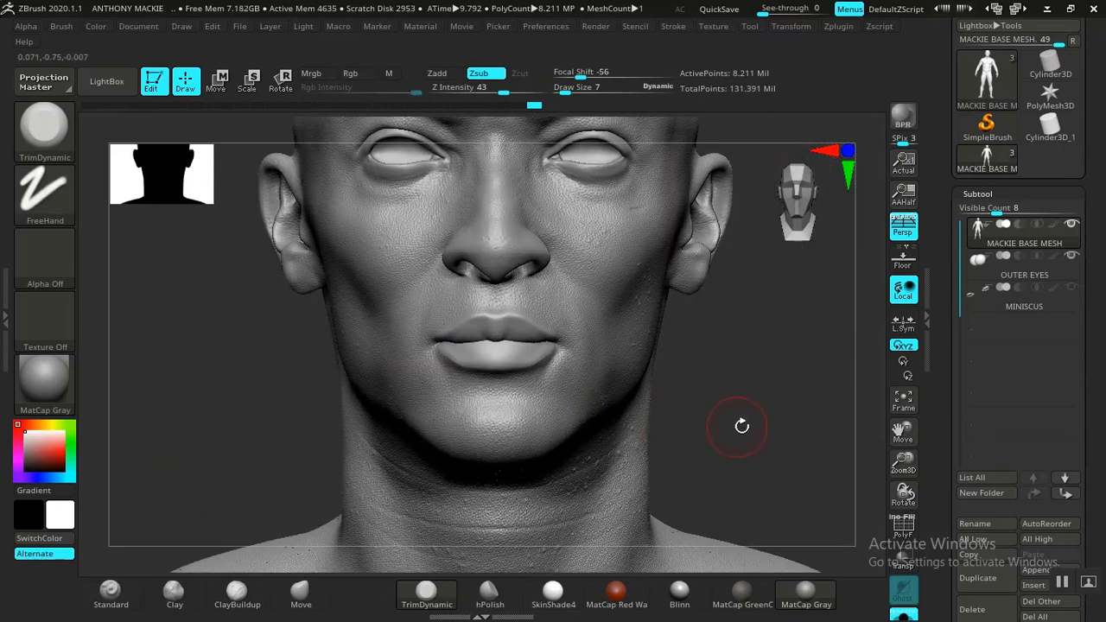
left_click_drag(709, 350, 529, 374)
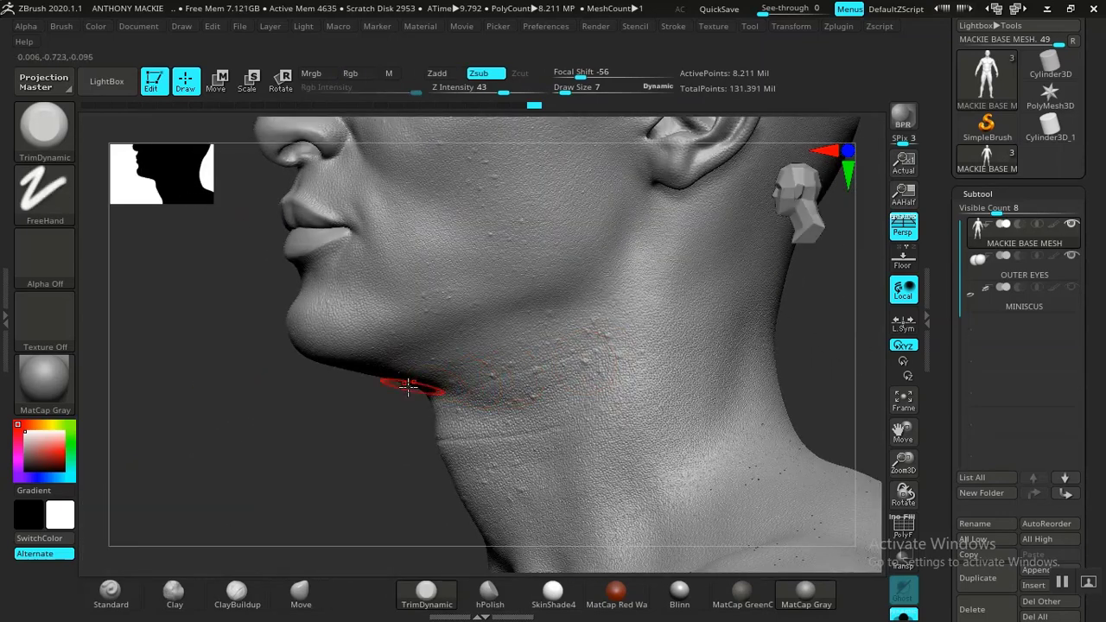
left_click_drag(336, 429, 332, 488)
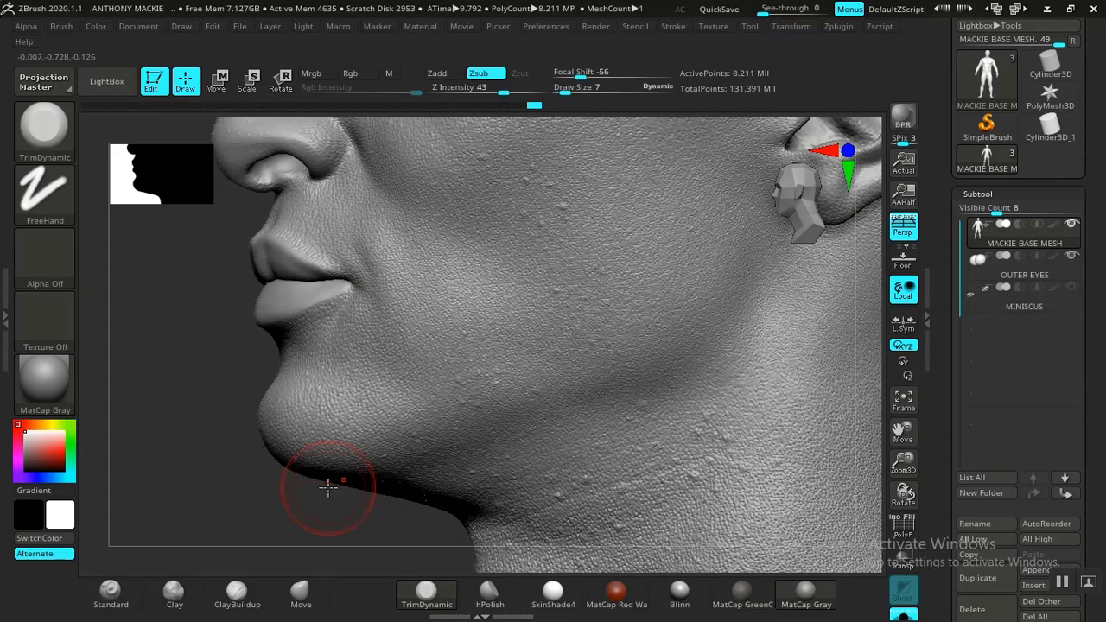
left_click_drag(203, 482, 212, 448)
left_click_drag(265, 458, 358, 443, "shift")
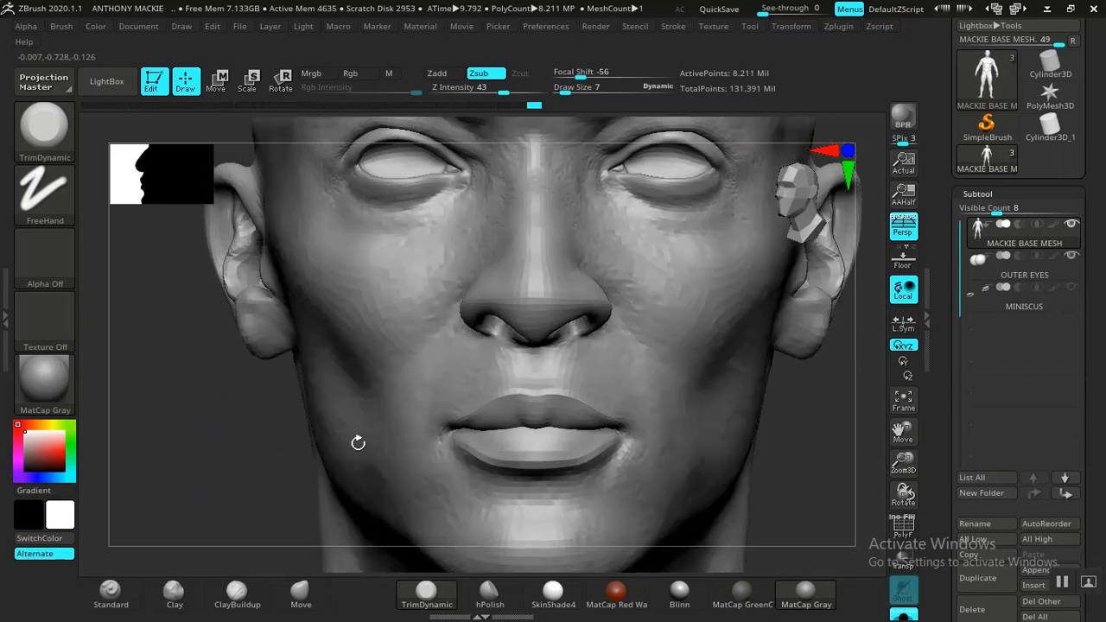
left_click_drag(818, 403, 753, 494, "alt")
key("f")
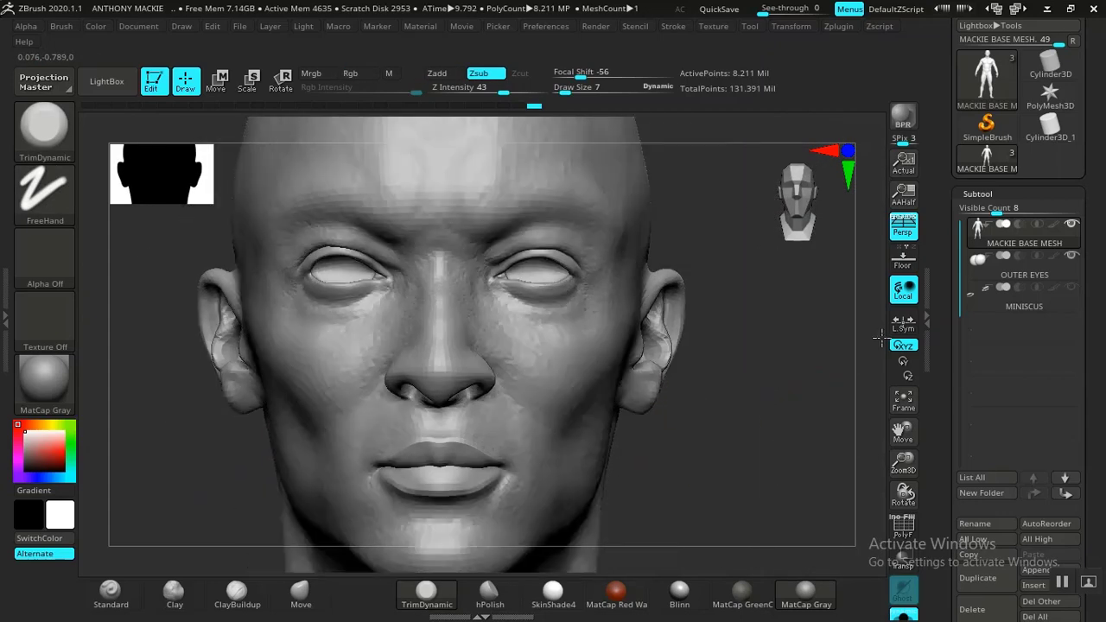
left_click(978, 194)
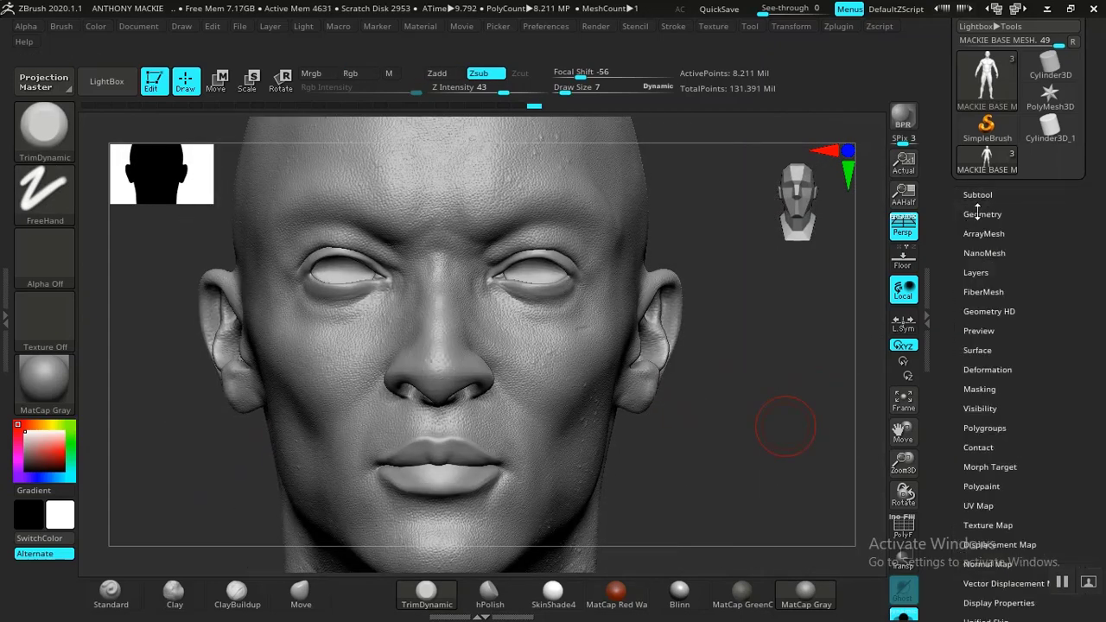
- Add a new sculpt layer above HEAD PORES BASE and name it XYZ SKINPORES
left_click(976, 272)
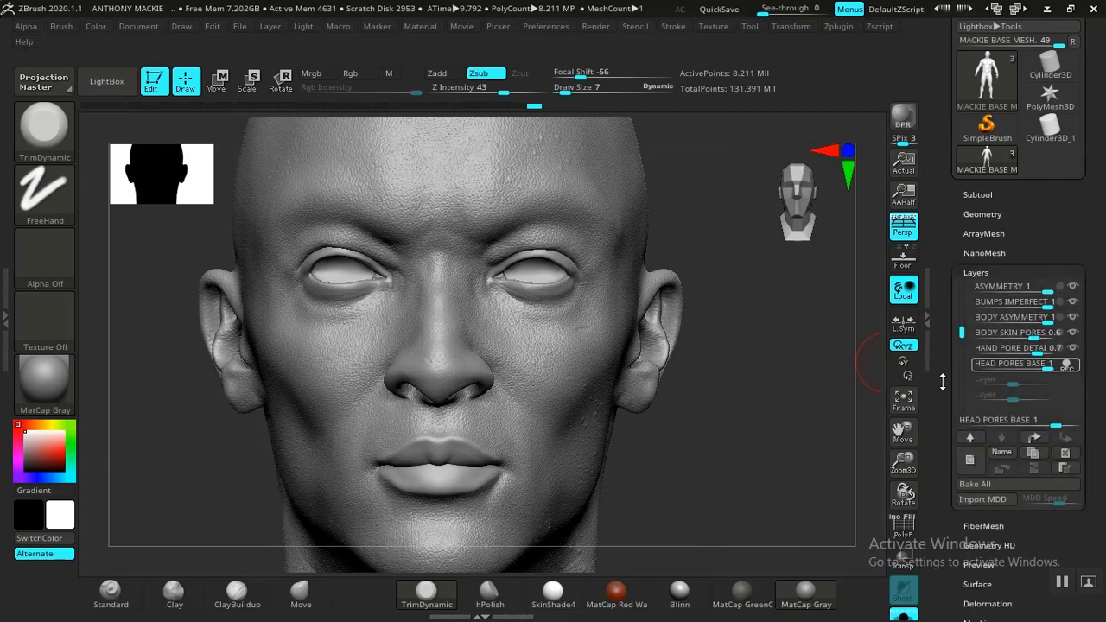
left_click_drag(943, 383, 943, 345)
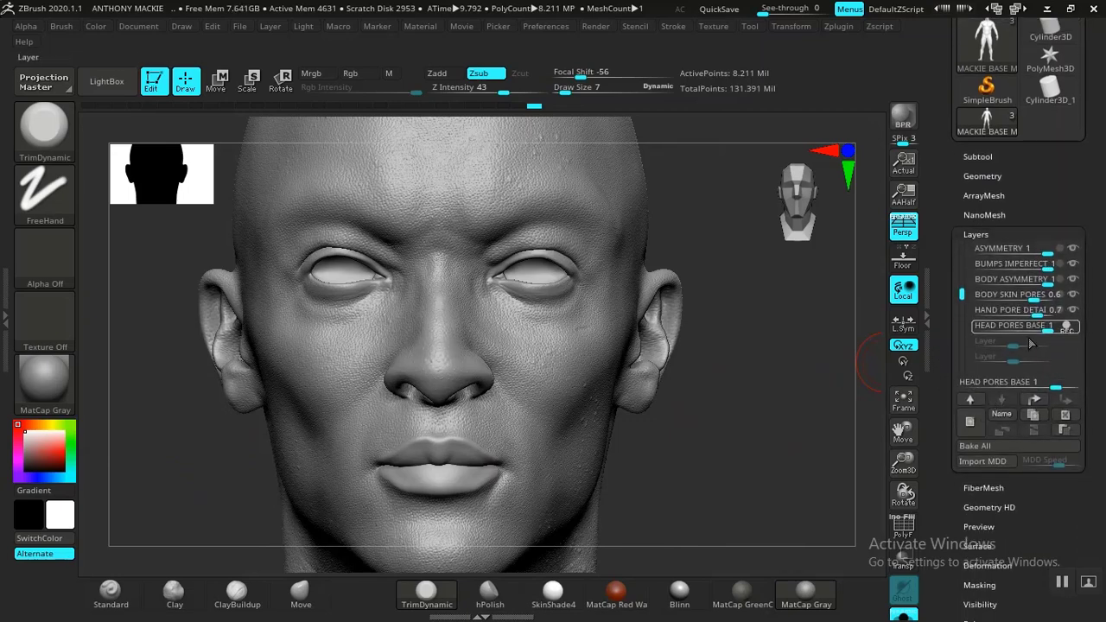
left_click(970, 421)
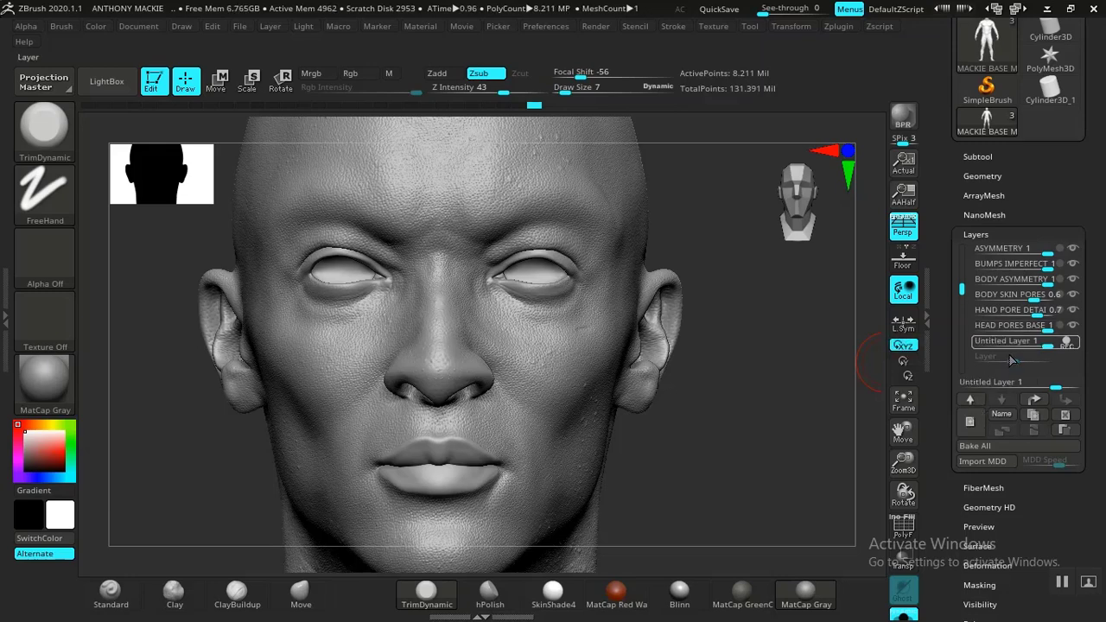
left_click(998, 415)
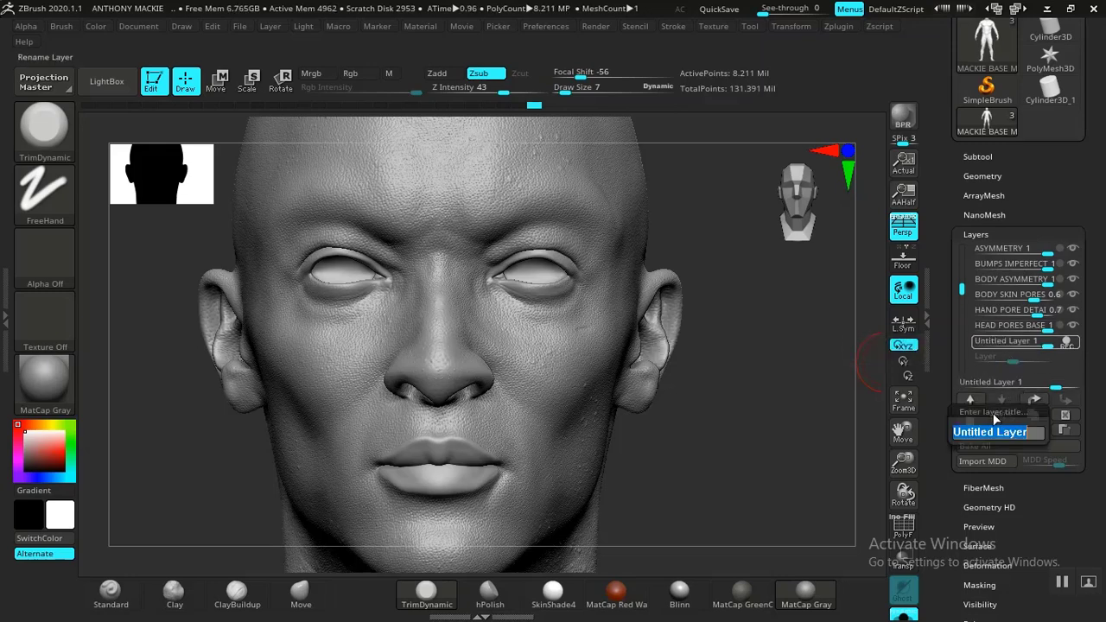
key("BackSpace")
type("XYZ SKINP")
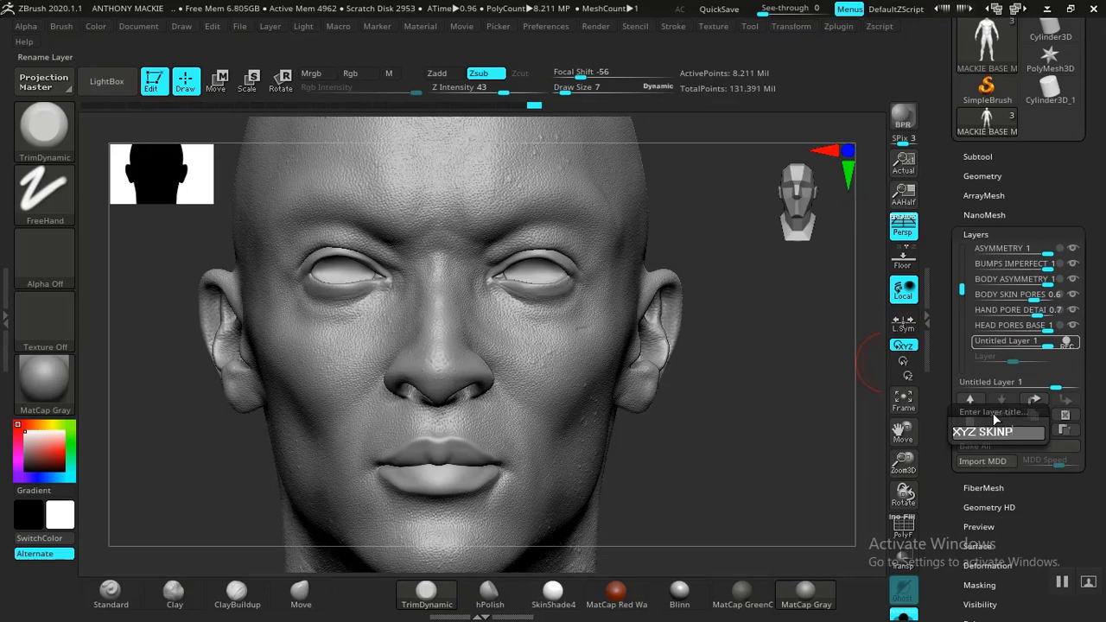
type("ORES")
key("Return")
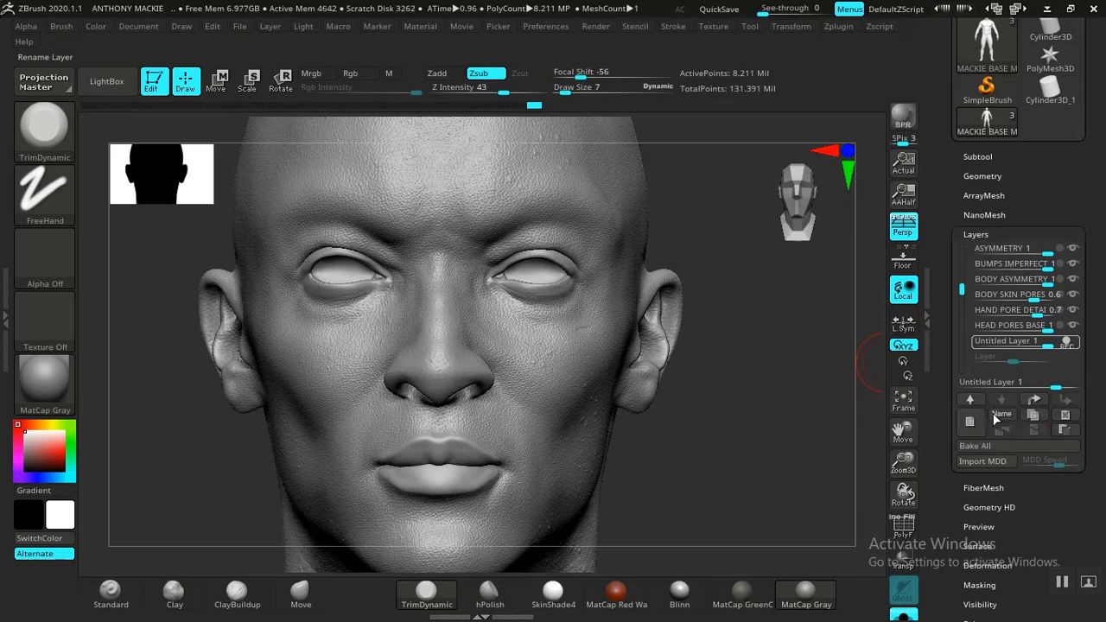
- Step the head down and back up a subdivision level and switch to the DamStandard brush
key("shift+d")
key("d")
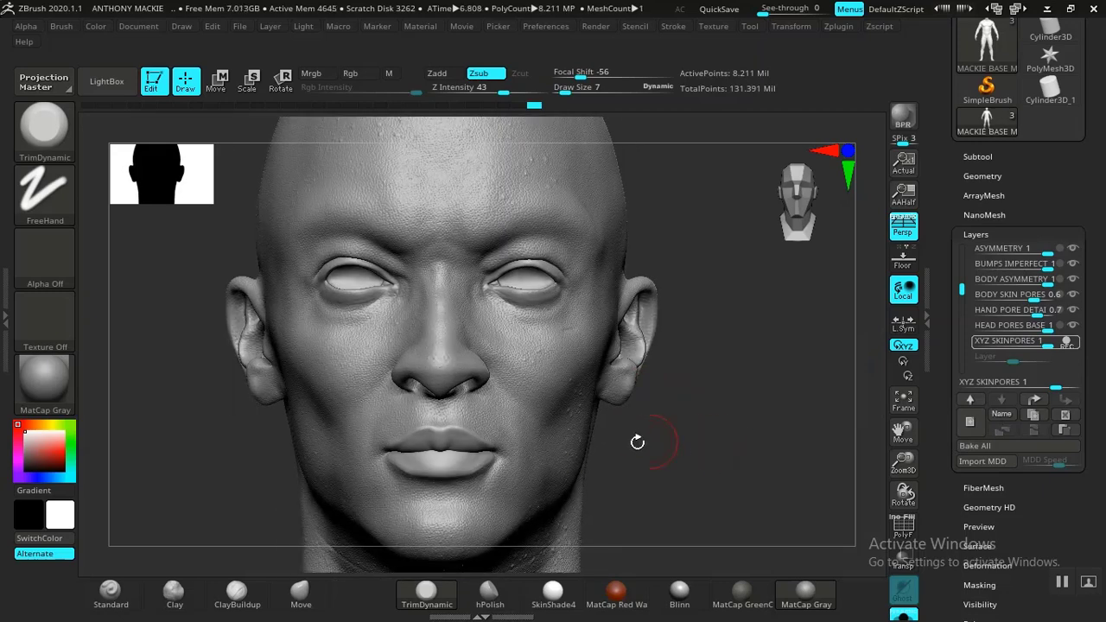
key("b")
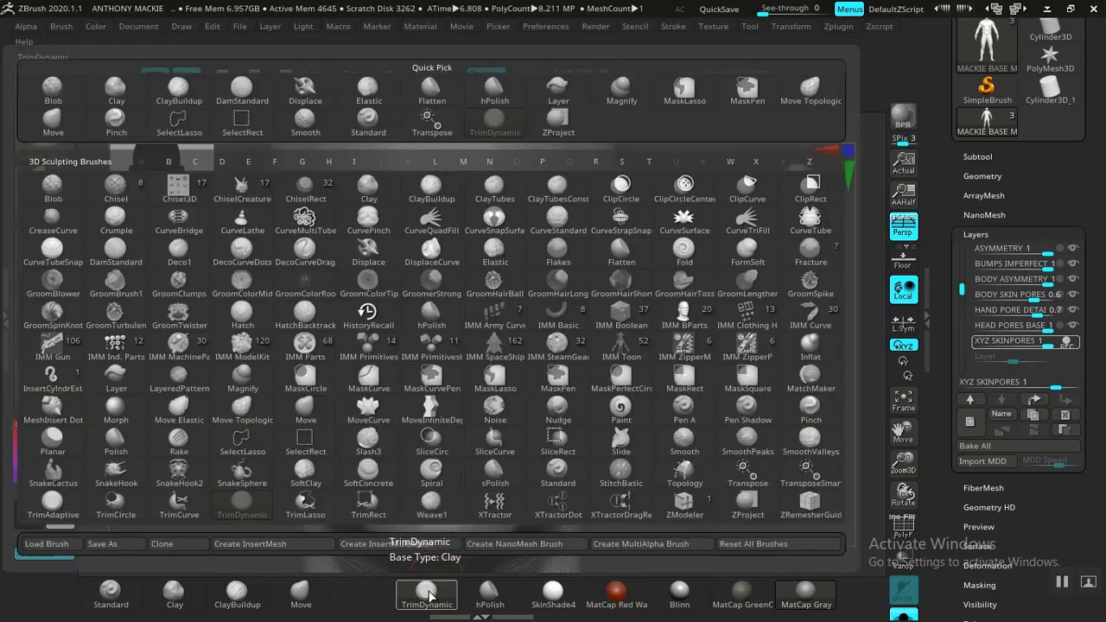
left_click(117, 253)
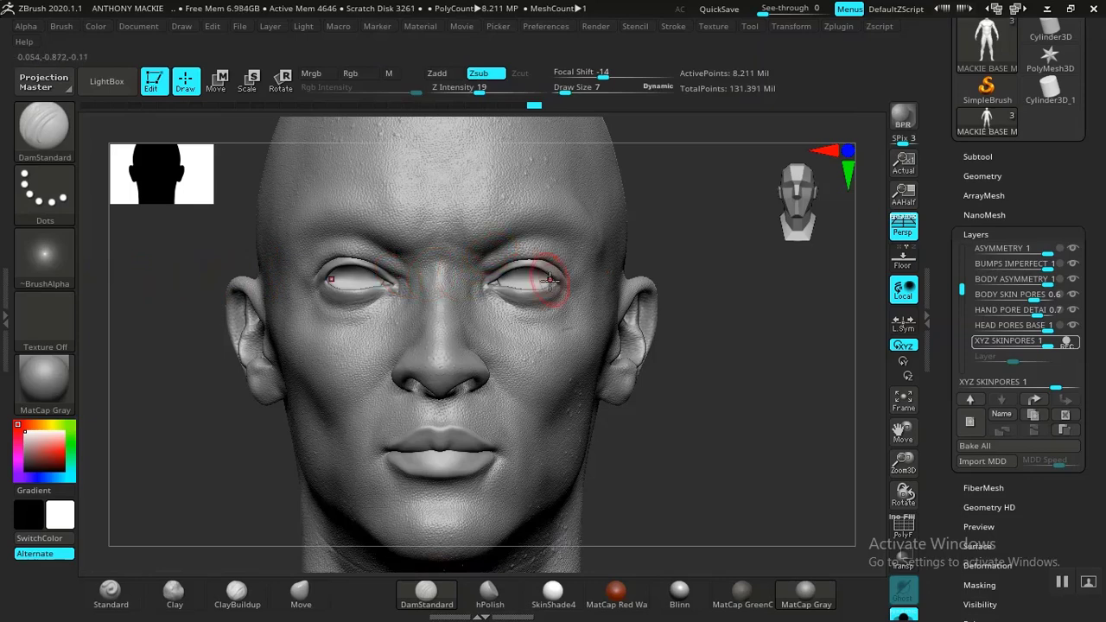
left_click_drag(666, 389, 662, 383, "alt")
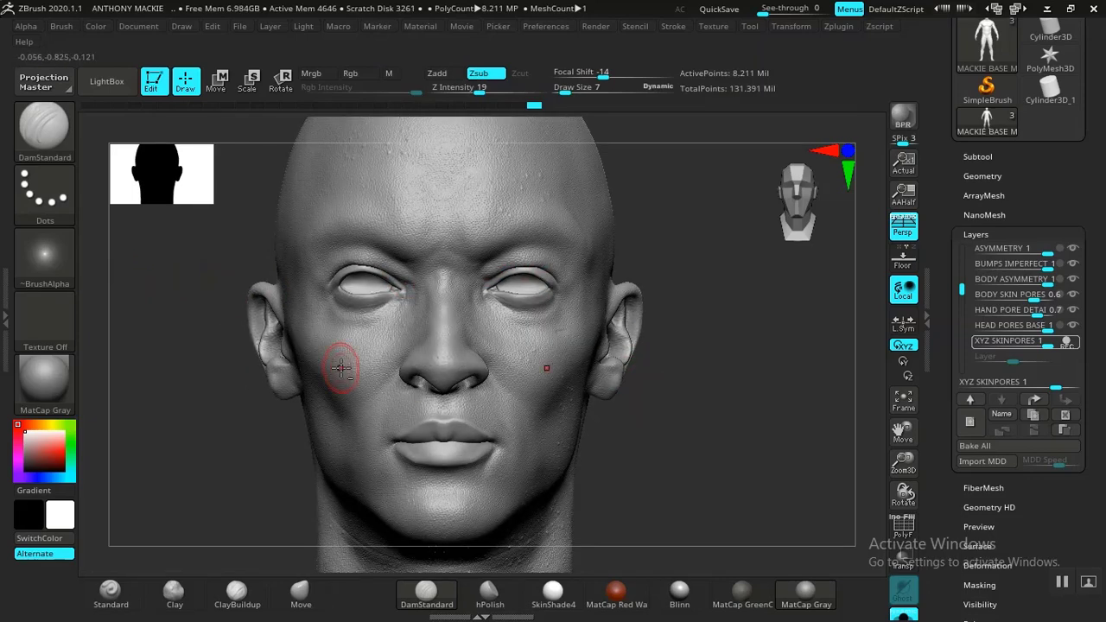
left_click_drag(226, 376, 241, 384, "alt")
key("d")
key("d")
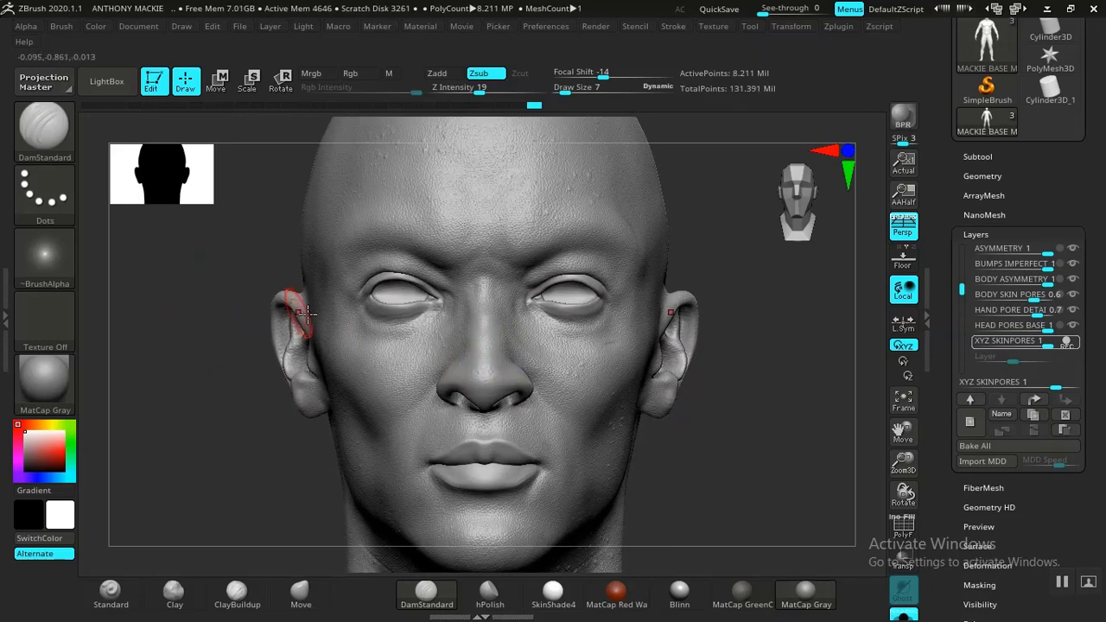
left_click_drag(766, 424, 718, 348, "alt")
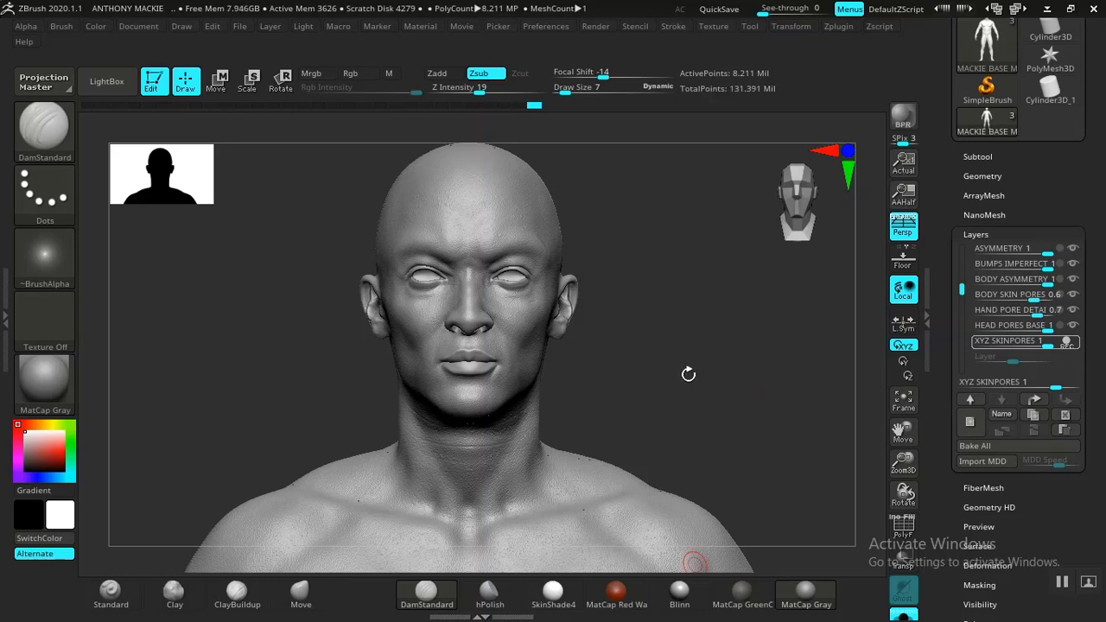
- Divide the MACKIE BASE MESH subtool once with DivideHD to give it one HD sculpting subdivision level
mouse_move(688, 374)
left_mouse_down()
mouse_move(660, 328)
mouse_move(694, 360)
mouse_move(677, 354)
mouse_move(696, 396)
mouse_move(692, 371)
left_mouse_up()
left_click(979, 156)
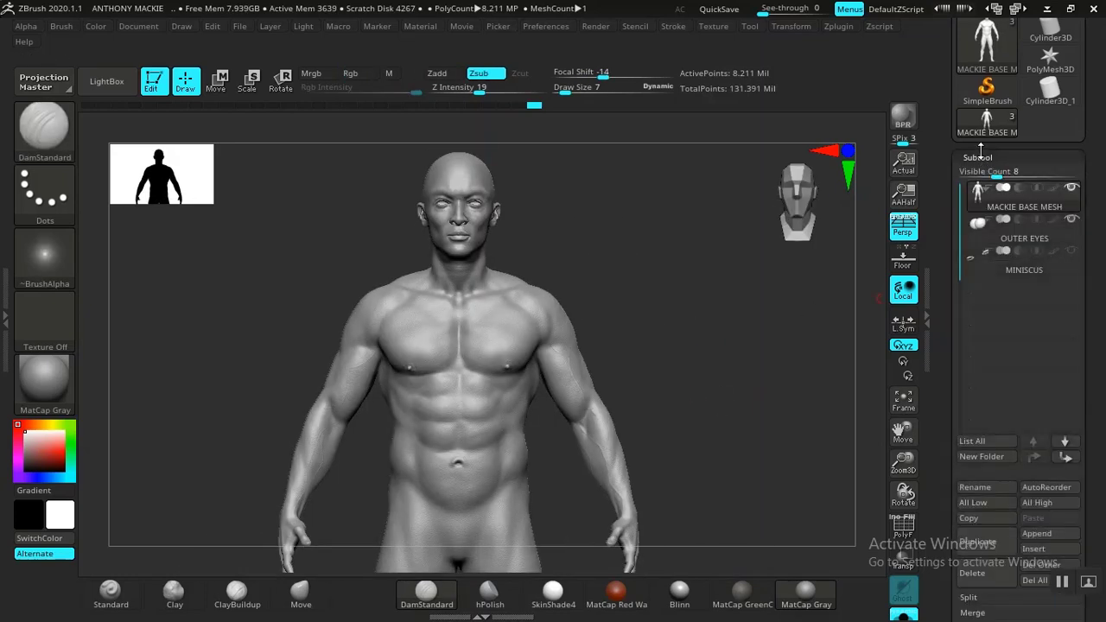
left_click(979, 155)
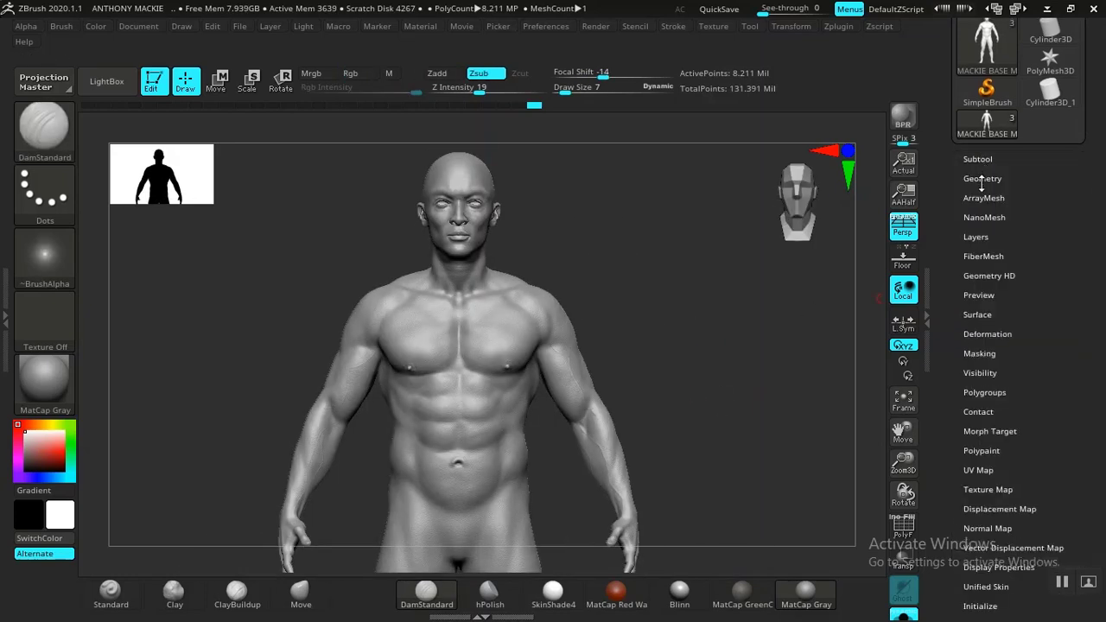
left_click(982, 276)
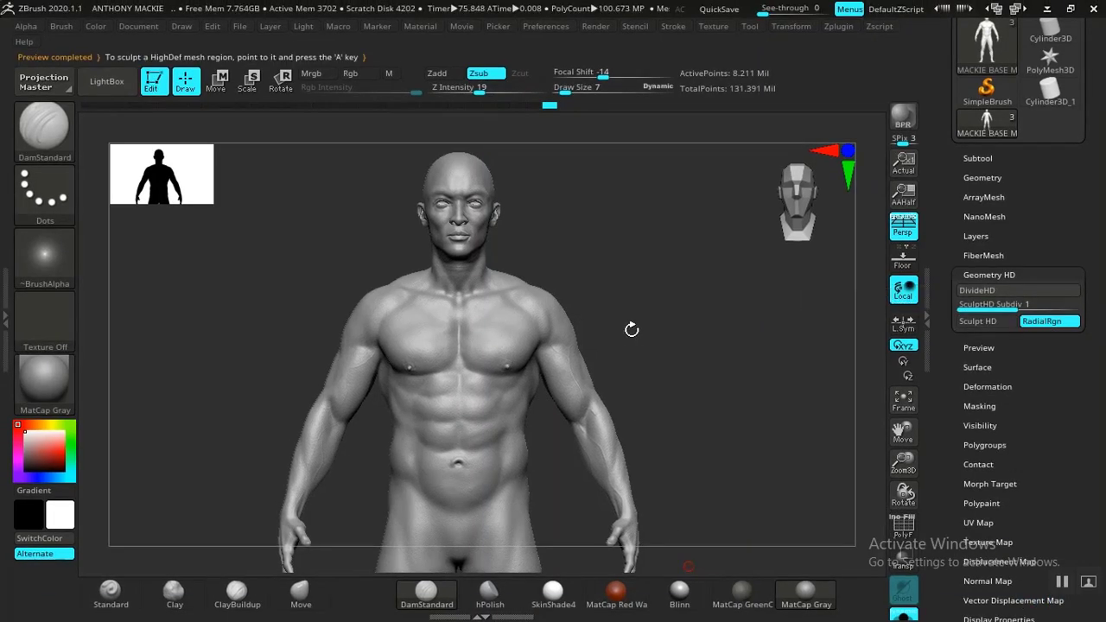
- Activate HD sculpting around the base of the neck so the region includes the whole head, after trying a region centred on the chest
mouse_move(667, 334)
left_mouse_down("alt")
mouse_move(684, 371)
mouse_move(718, 375)
mouse_move(701, 361)
left_mouse_up("alt")
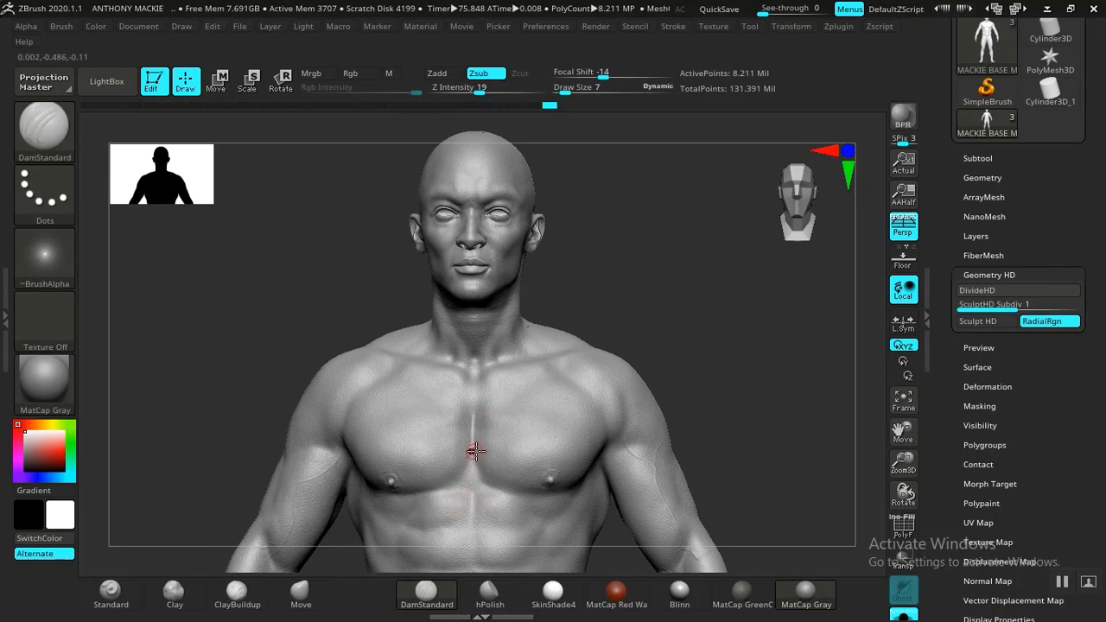
key("a")
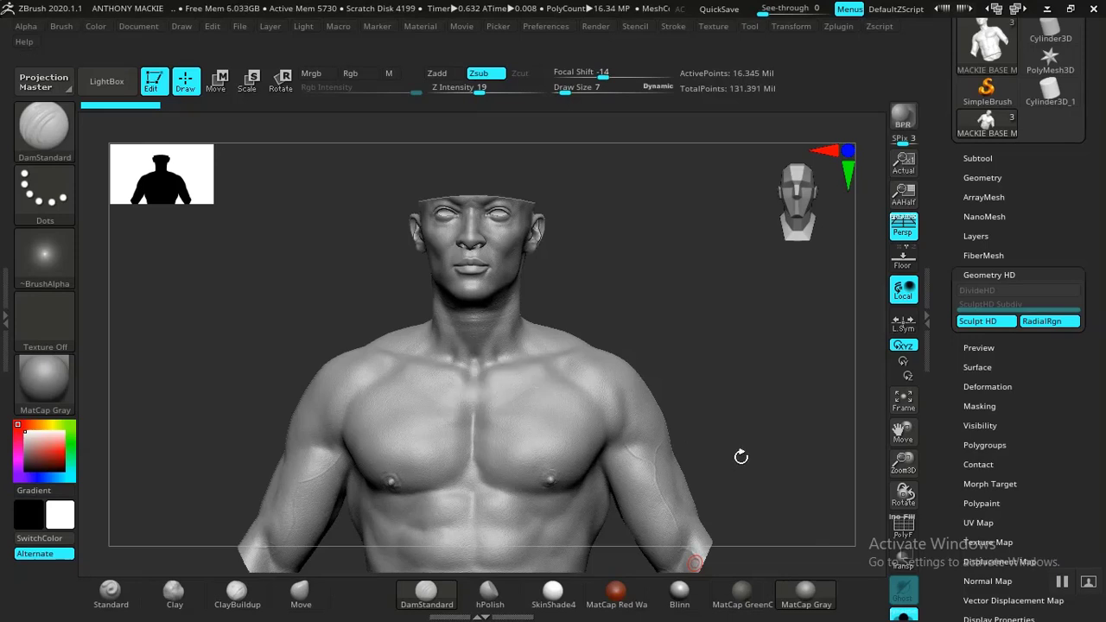
key("a")
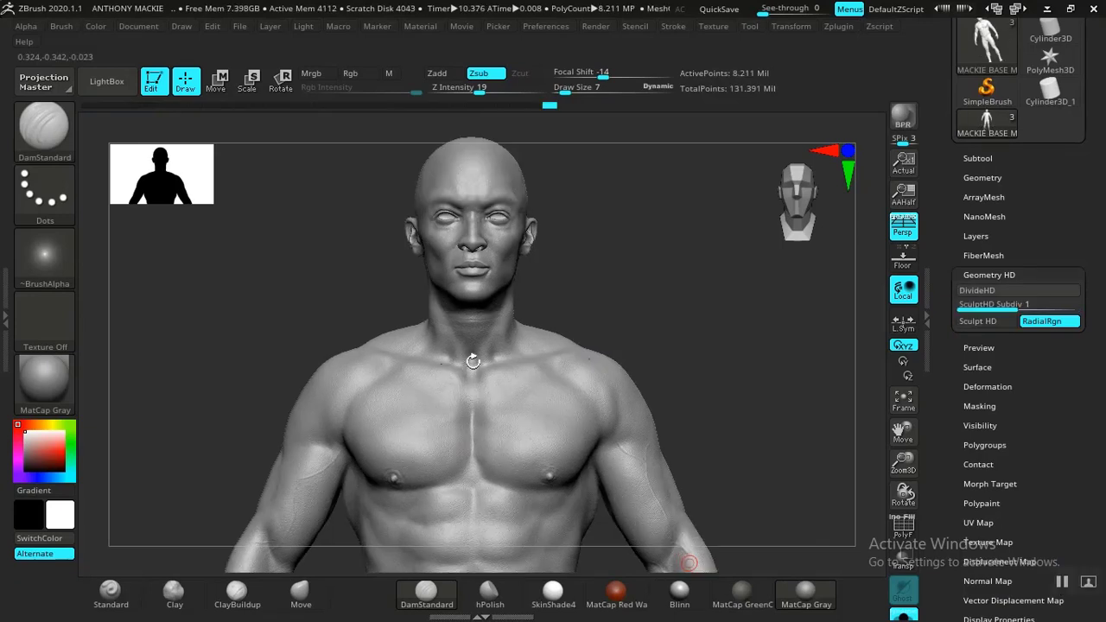
left_click_drag(596, 287, 553, 323, "alt")
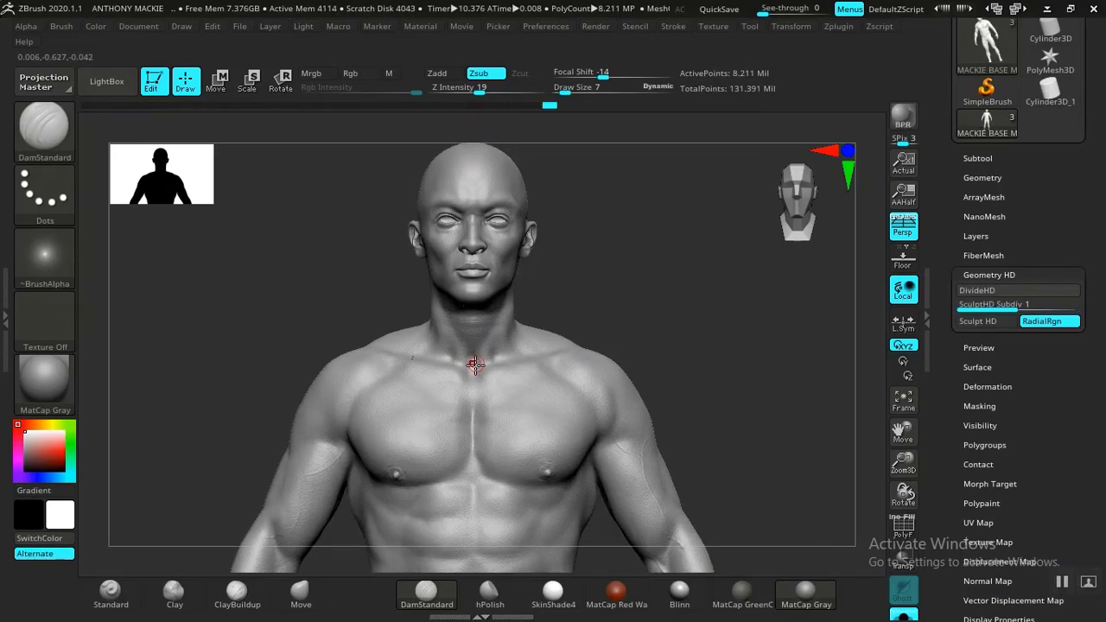
key("a")
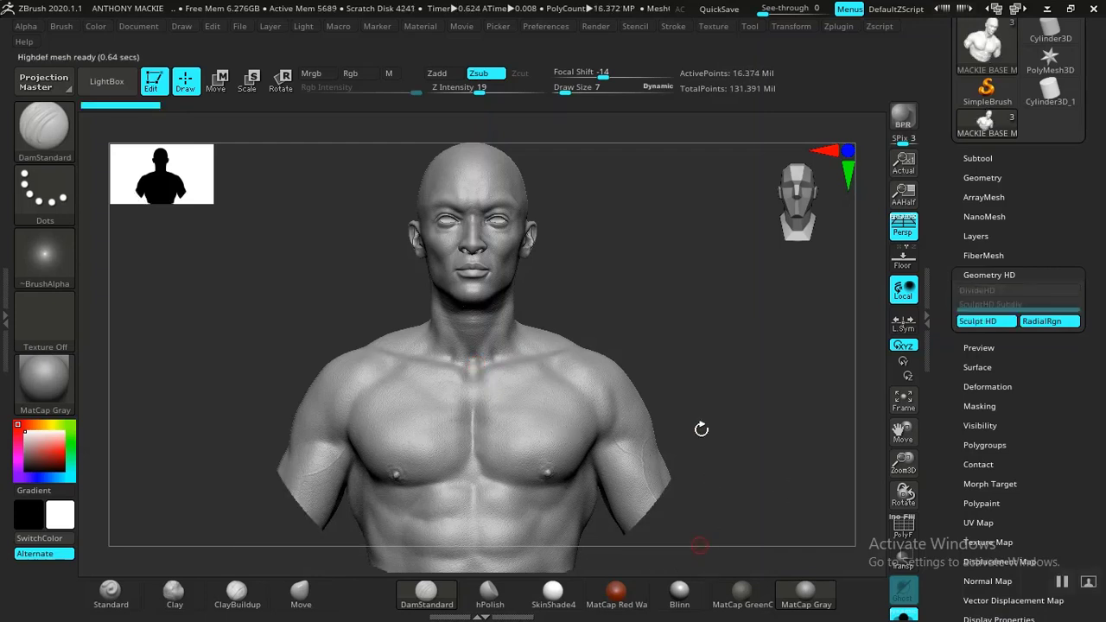
- Examine the face, neck and forehead detail on the HD mesh and check the Standard brush's DragRect stroke
mouse_move(732, 322)
left_mouse_down()
mouse_move(679, 336)
mouse_move(708, 269)
mouse_move(684, 294)
mouse_move(695, 286)
mouse_move(701, 309)
mouse_move(542, 274)
left_mouse_up()
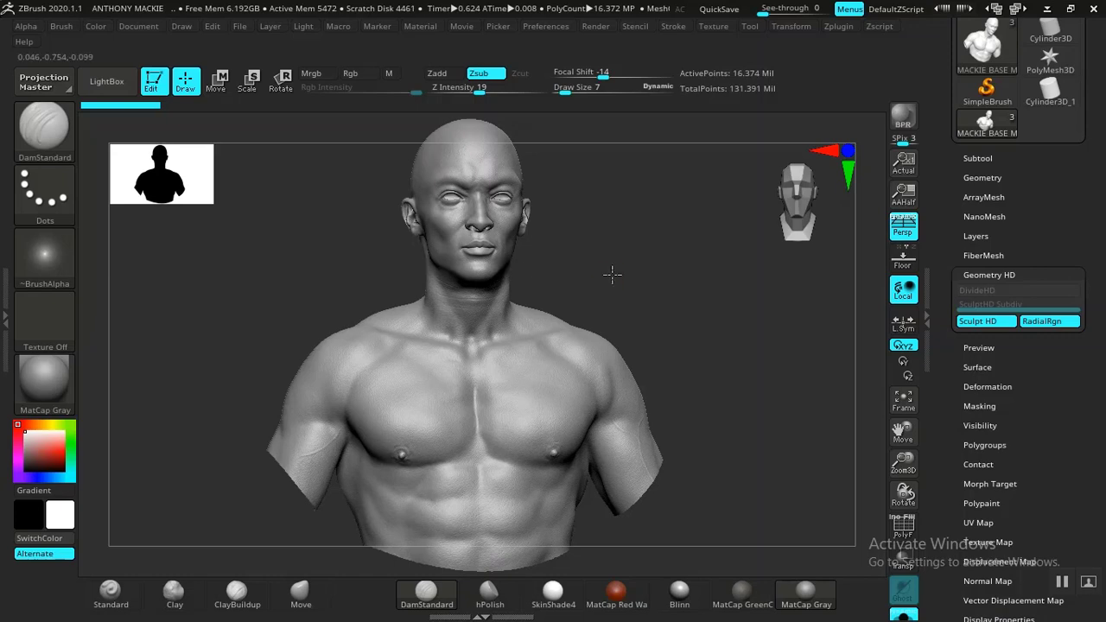
left_click_drag(640, 333, 699, 371)
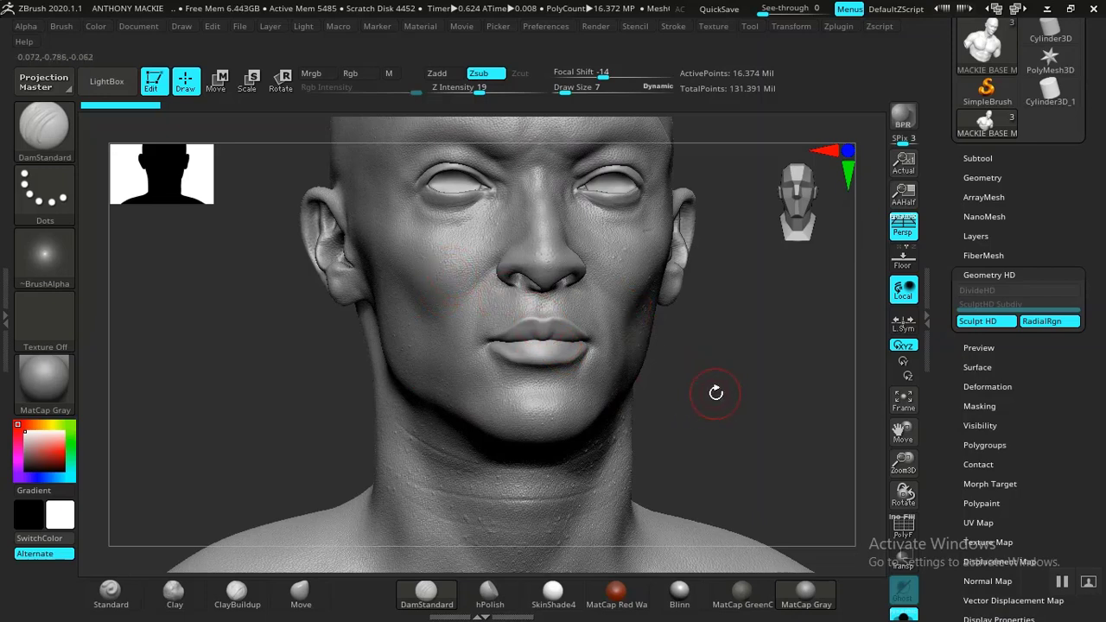
left_click_drag(699, 447, 785, 405)
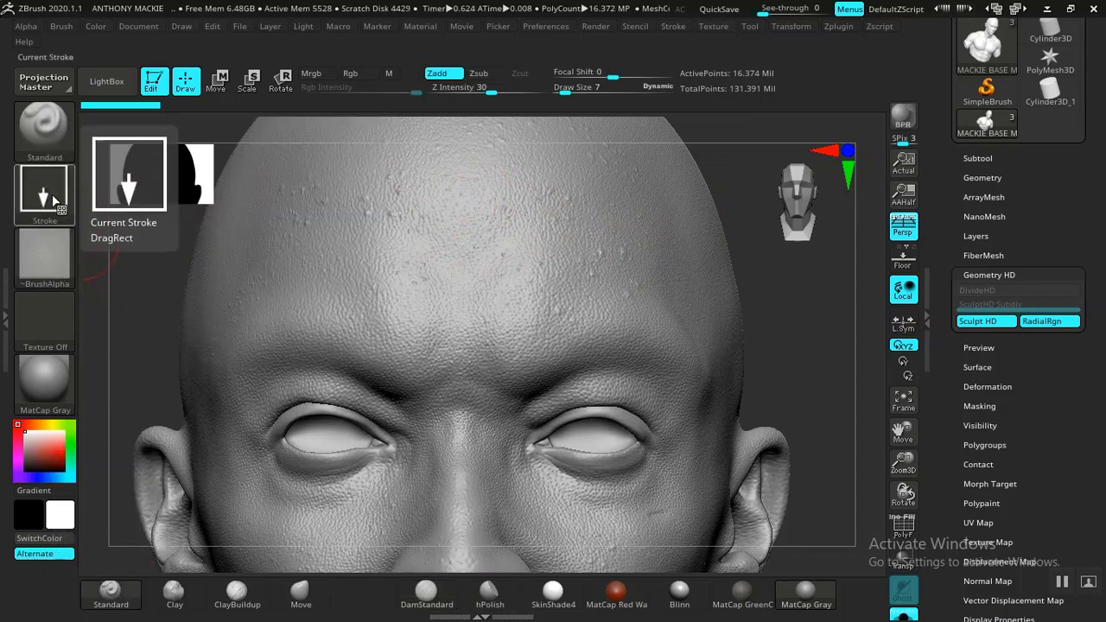
left_click(125, 92)
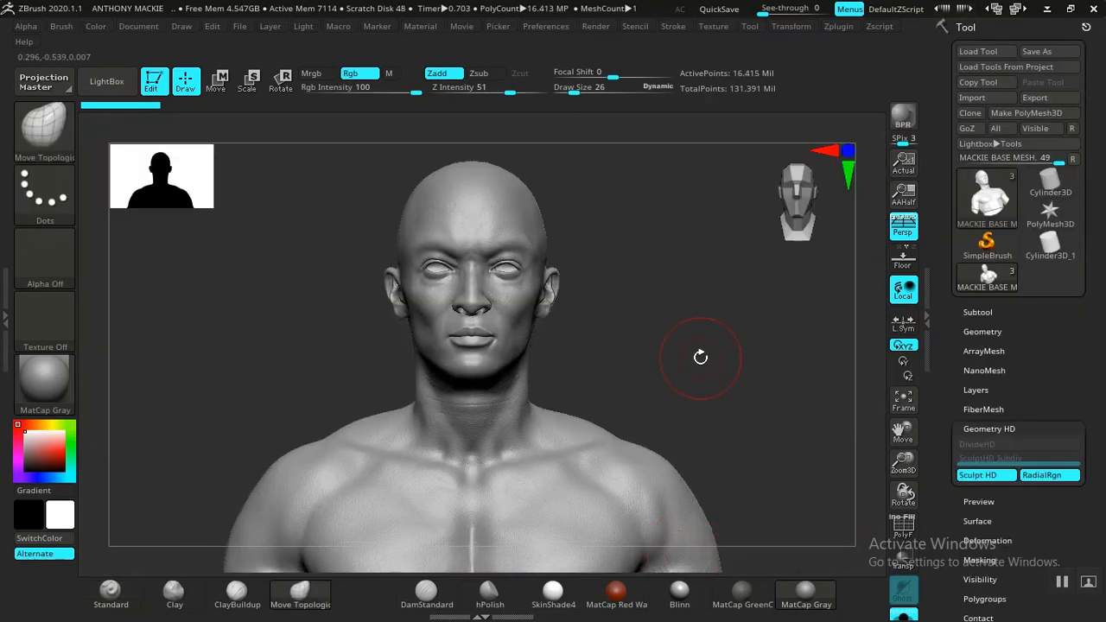
- Switch to File Explorer and open the reference image texturingxyz_fem20s_01_cut.jpg from the femaleFace_20s_01 folder
key("alt+Tab")
key("alt+Tab")
key("alt+Tab")
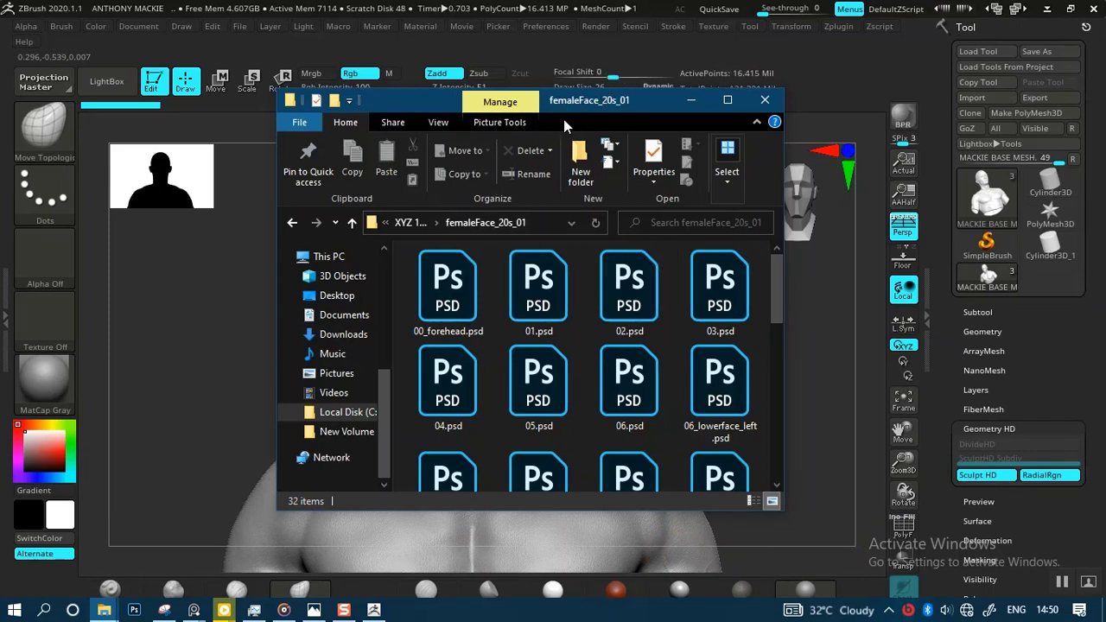
scroll(769, 387, "down", 2)
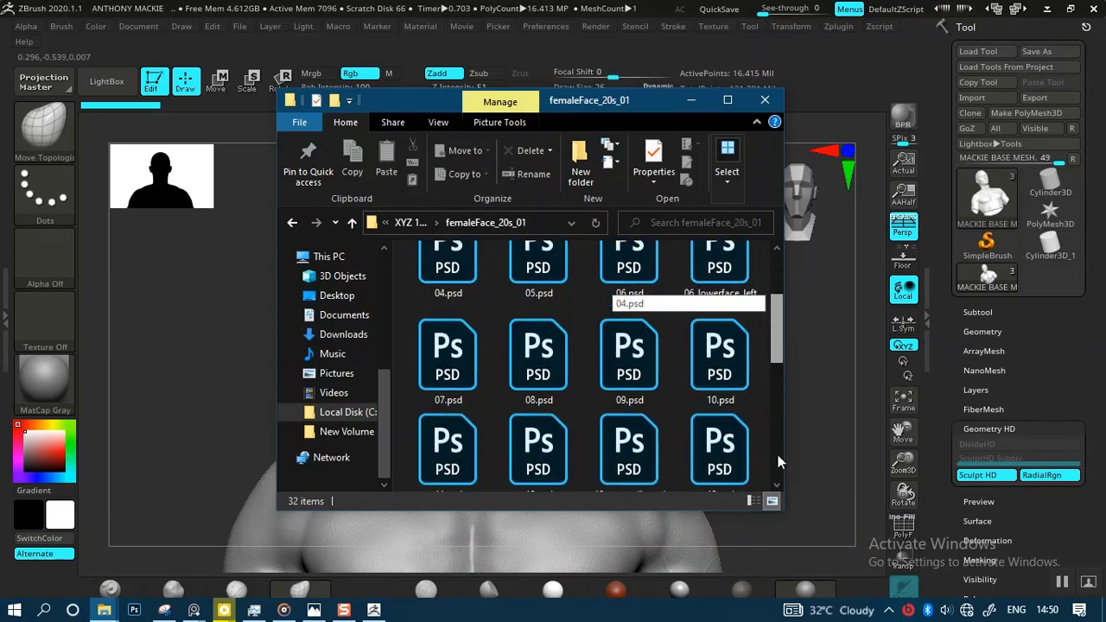
scroll(778, 455, "down", 5)
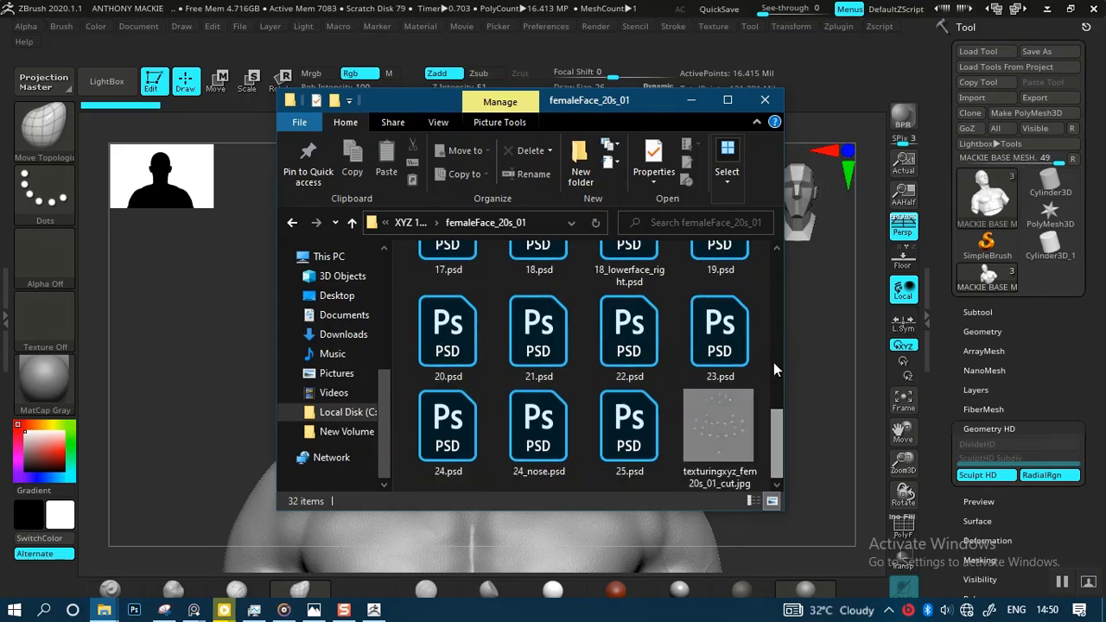
left_click(733, 424)
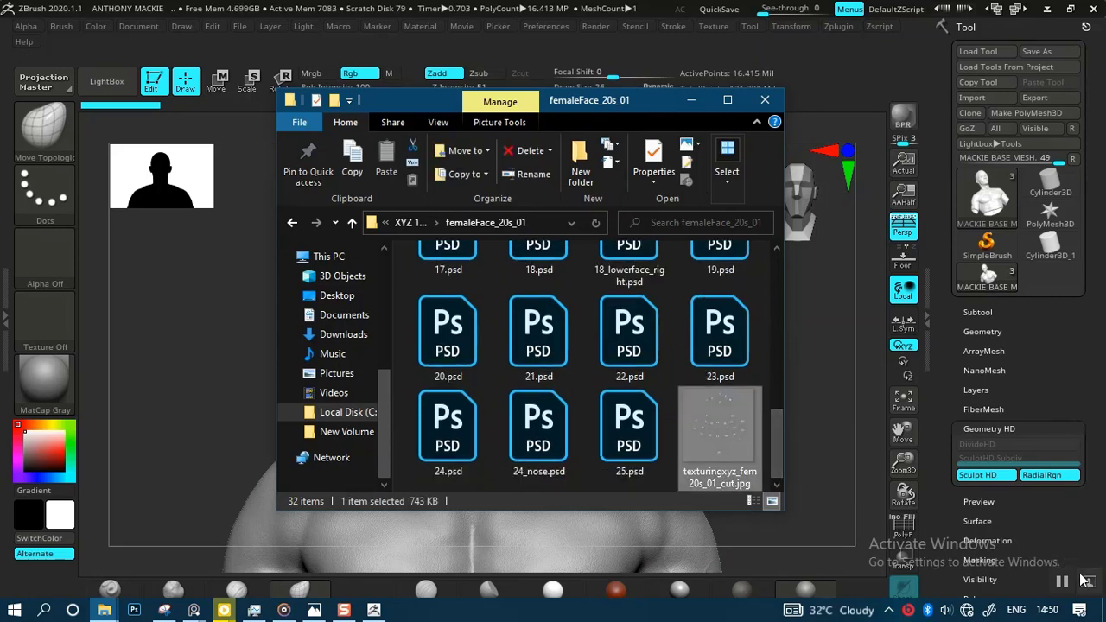
key("Return")
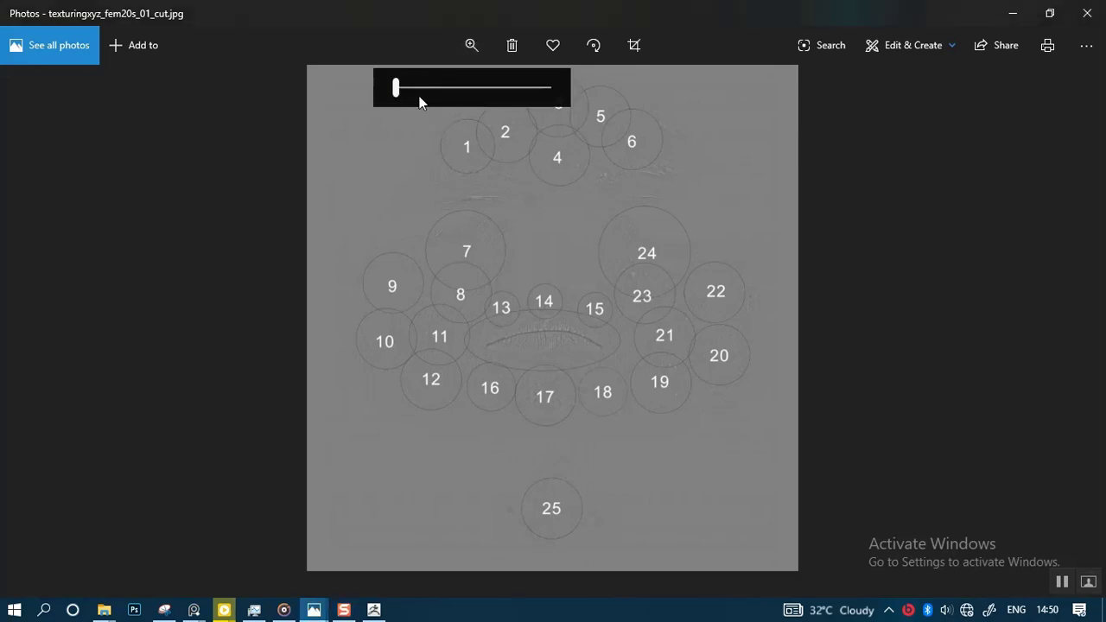
- Examine the numbered pore patches on the reference map up close, from forehead areas 1 to 6 down to cheek area 24
left_click_drag(397, 89, 420, 90)
left_click_drag(509, 166, 607, 396)
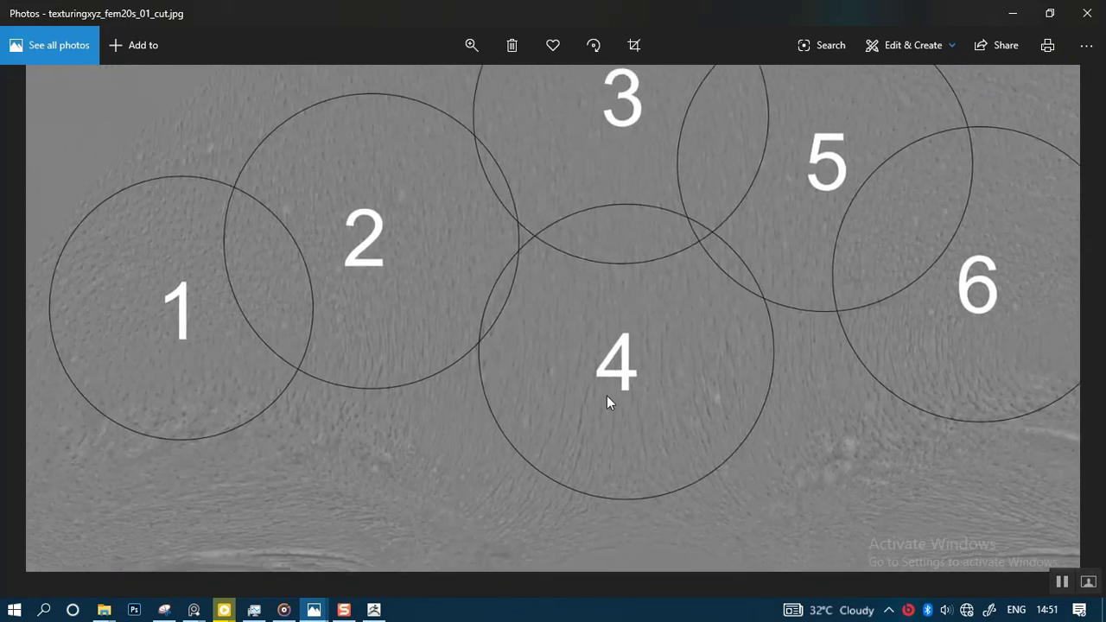
scroll(607, 399, "down", 3)
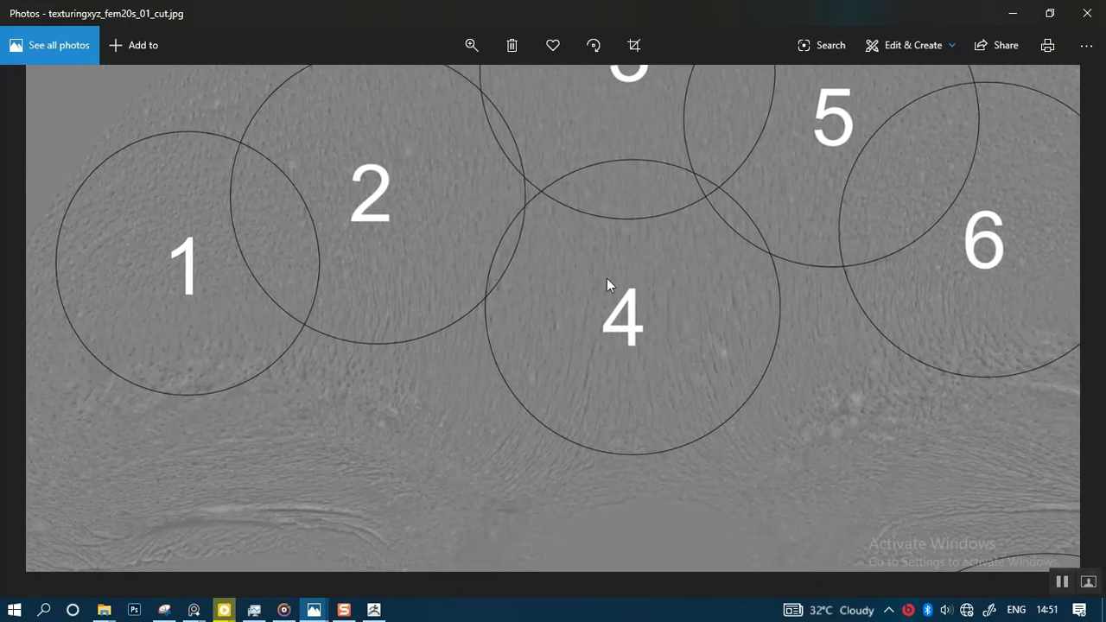
scroll(603, 338, "up", 5)
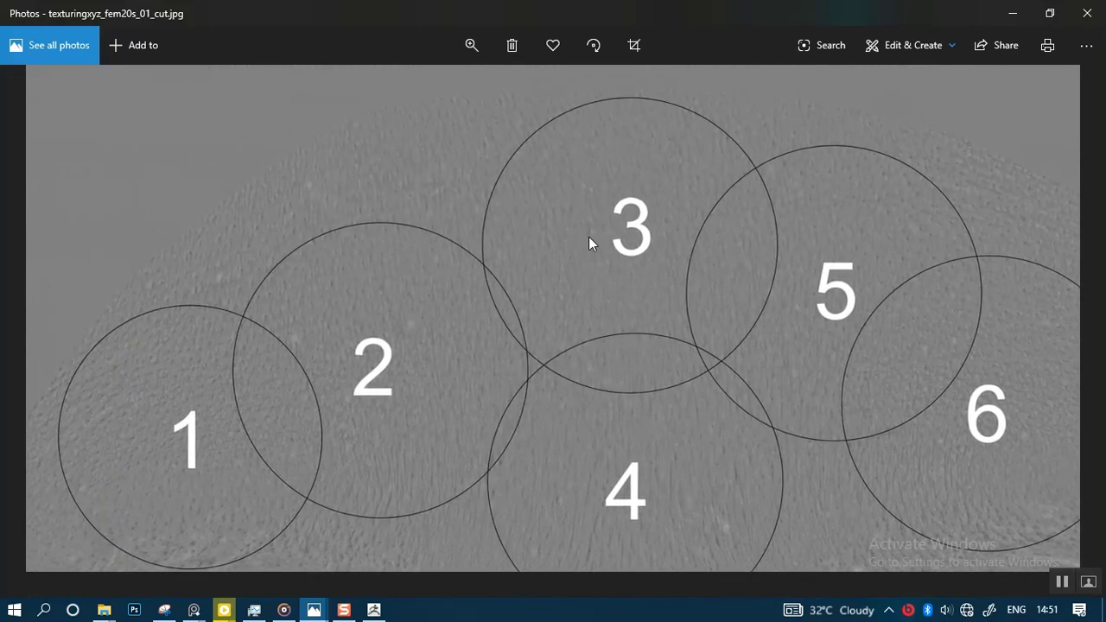
left_click_drag(589, 236, 746, 196)
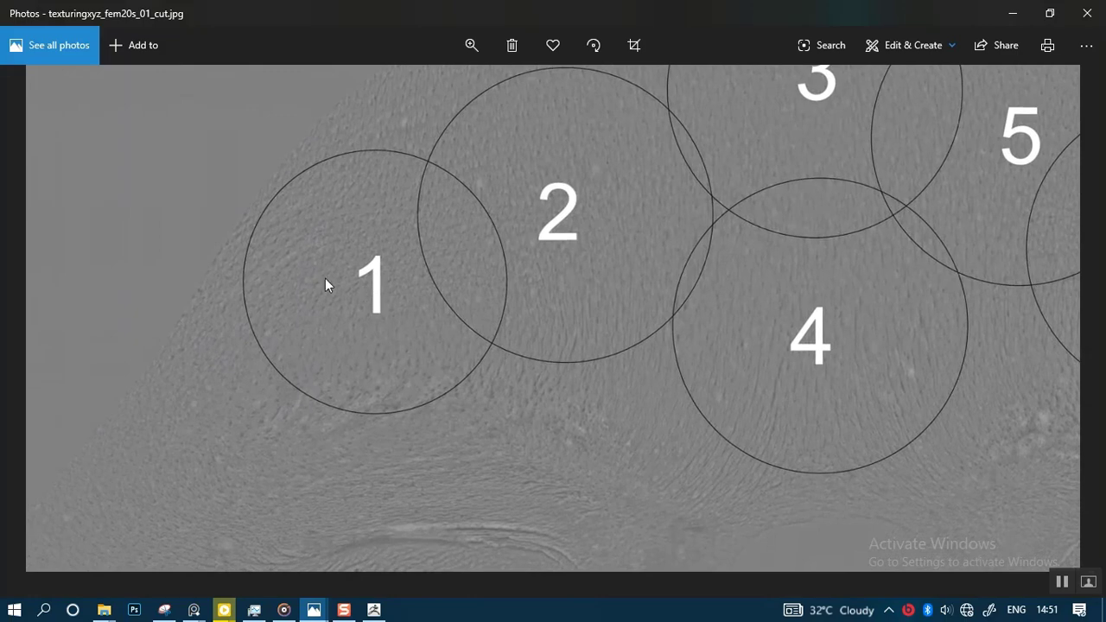
scroll(561, 373, "down", 10)
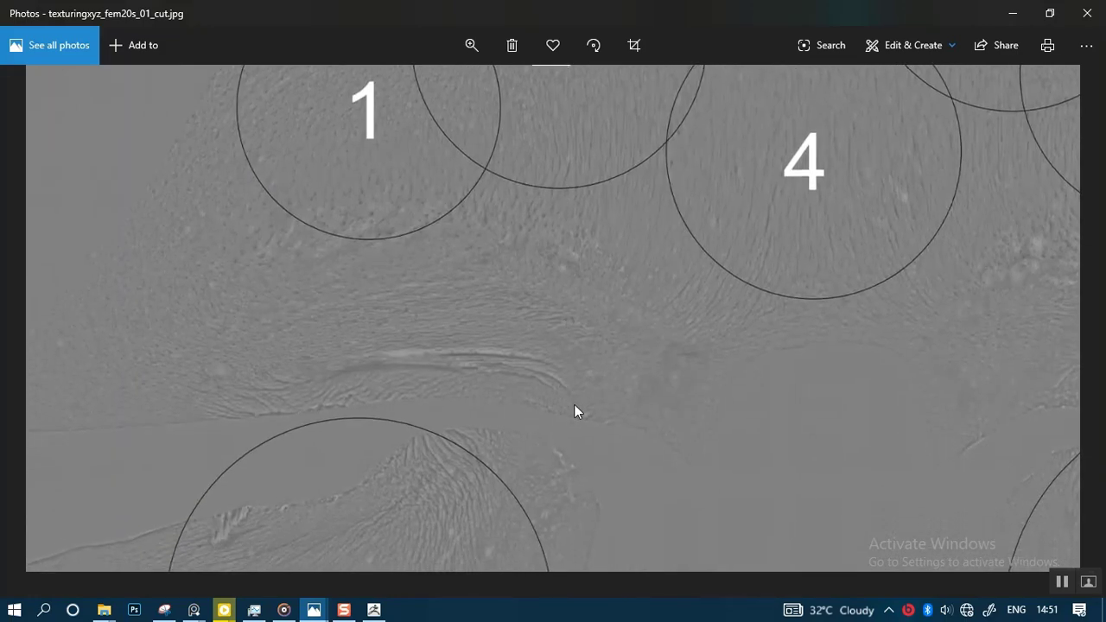
left_click_drag(508, 459, 285, 417)
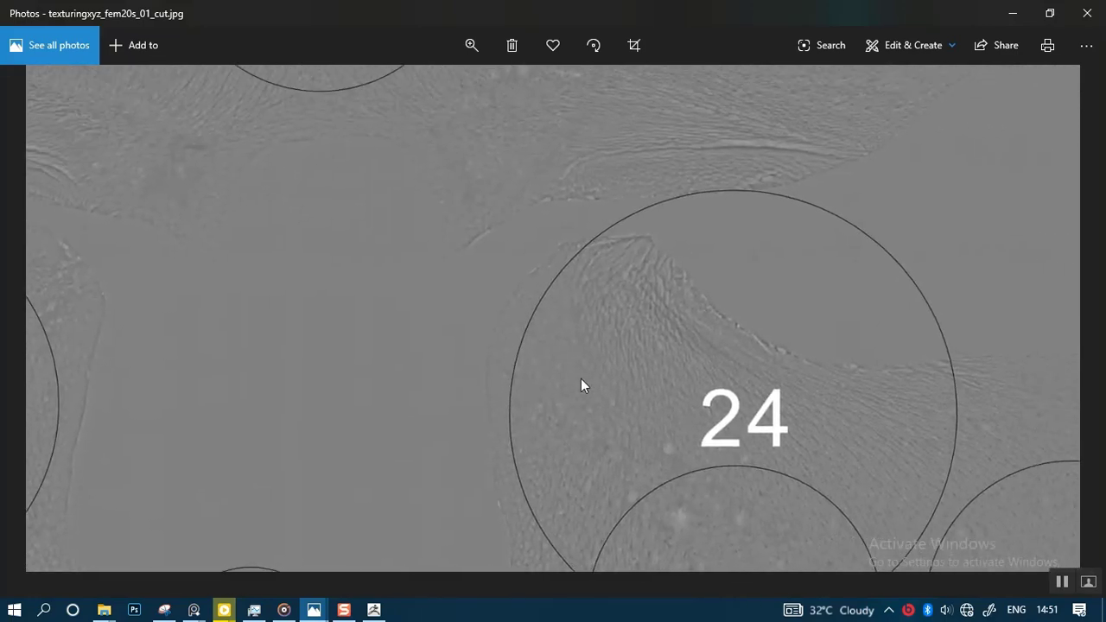
- Examine the numbered pore patches on the reference map around the cheeks, mouth and chin, from areas 7 to 16
left_click_drag(581, 379, 778, 311)
left_click_drag(445, 396, 691, 285)
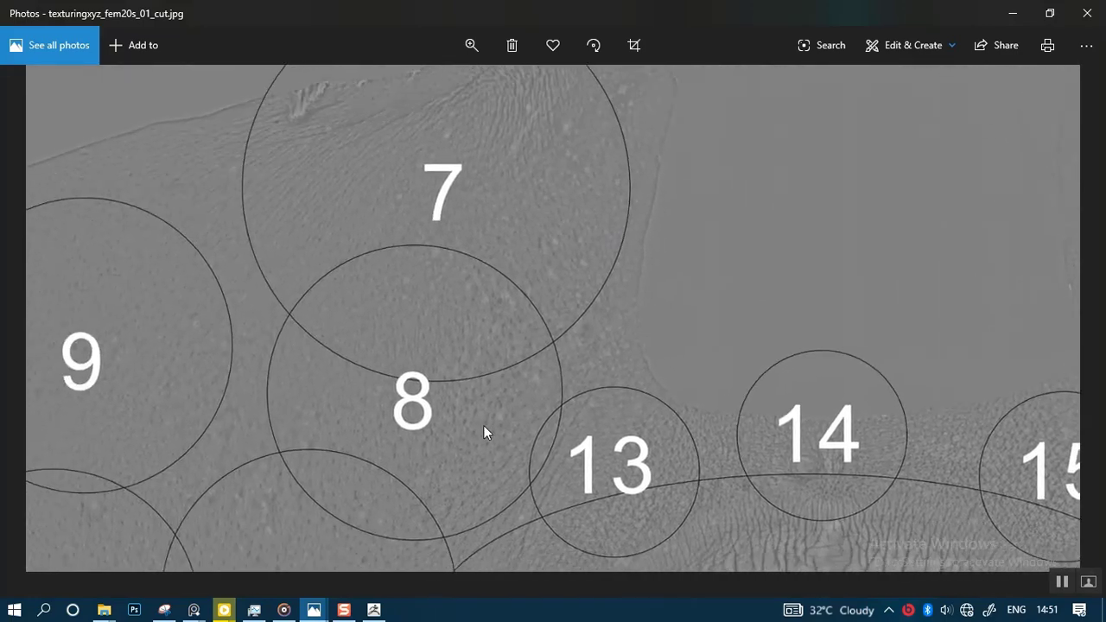
left_click_drag(483, 423, 607, 261)
left_click_drag(410, 394, 378, 361)
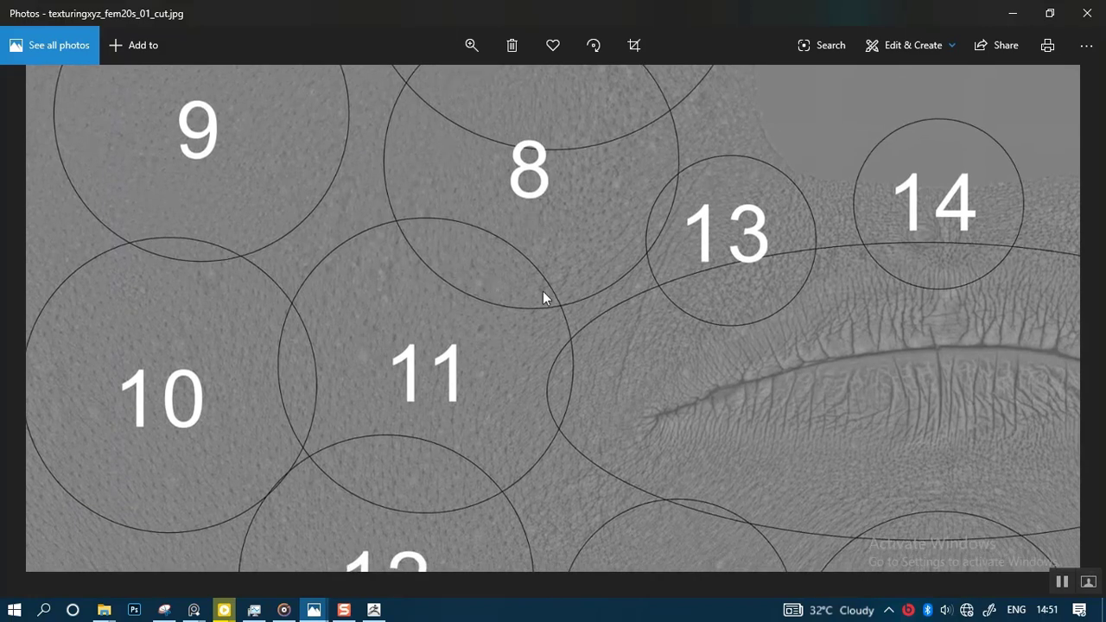
left_click_drag(568, 349, 338, 410)
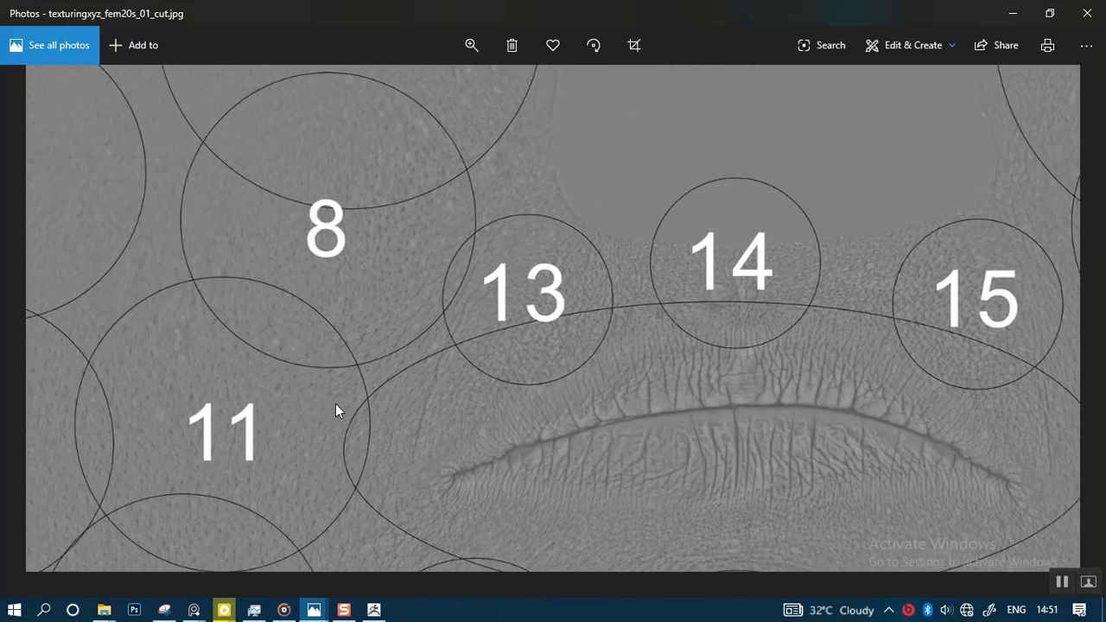
left_click_drag(436, 375, 556, 311)
left_click_drag(526, 352, 511, 237)
left_click_drag(449, 380, 521, 389)
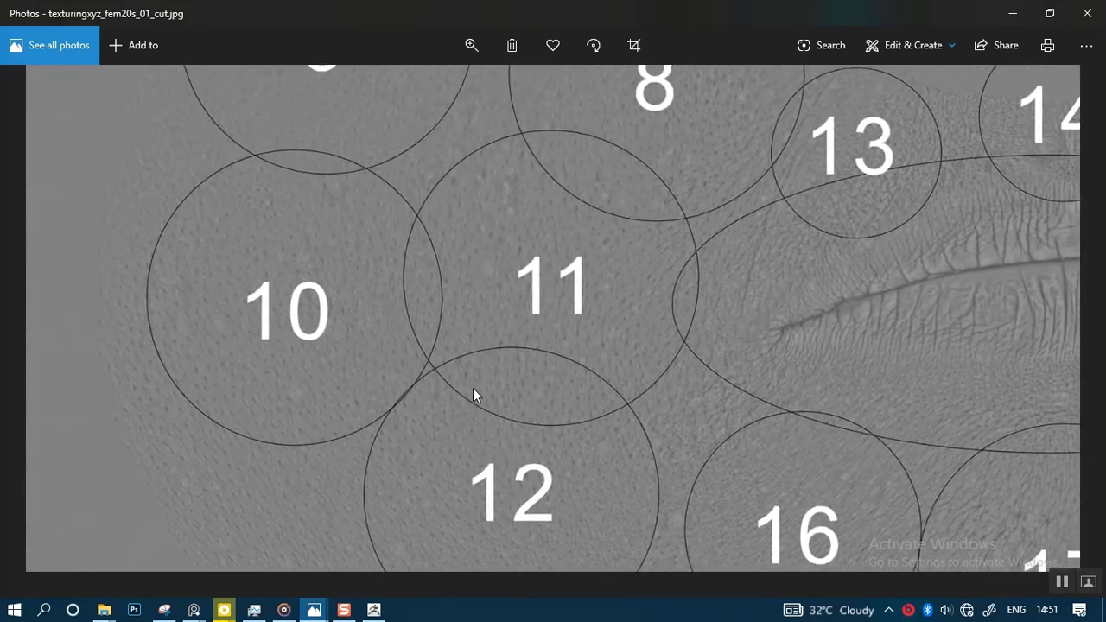
left_click_drag(553, 361, 507, 395)
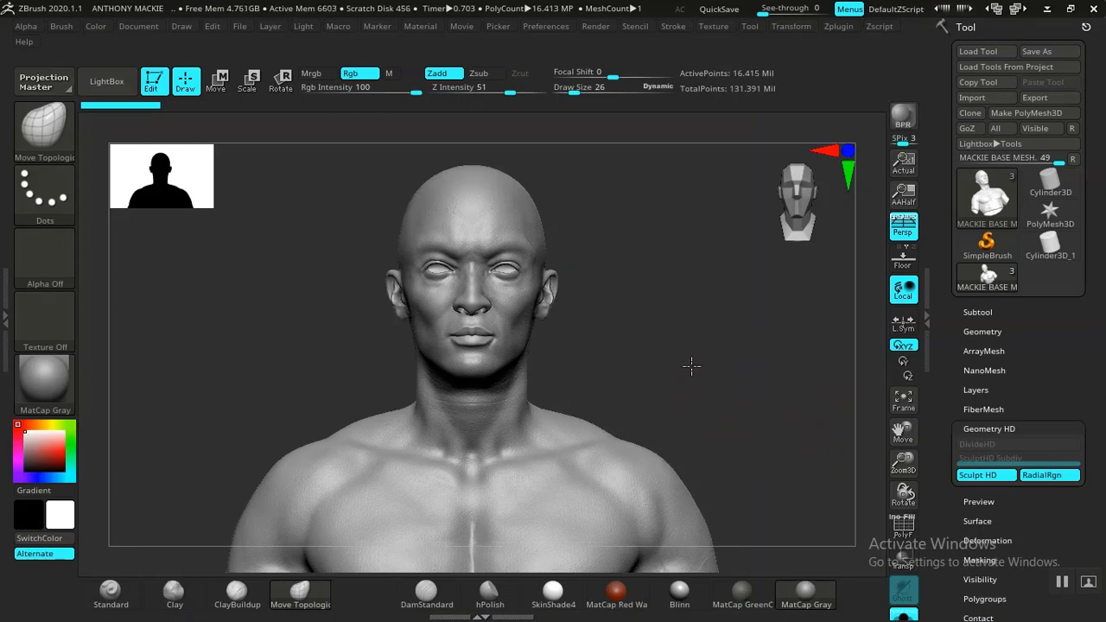
- Switch to ZBrush and select the Standard brush with the DragRect stroke, framing the upper face and forehead
right_click_drag(692, 367, 692, 325, "ctrl")
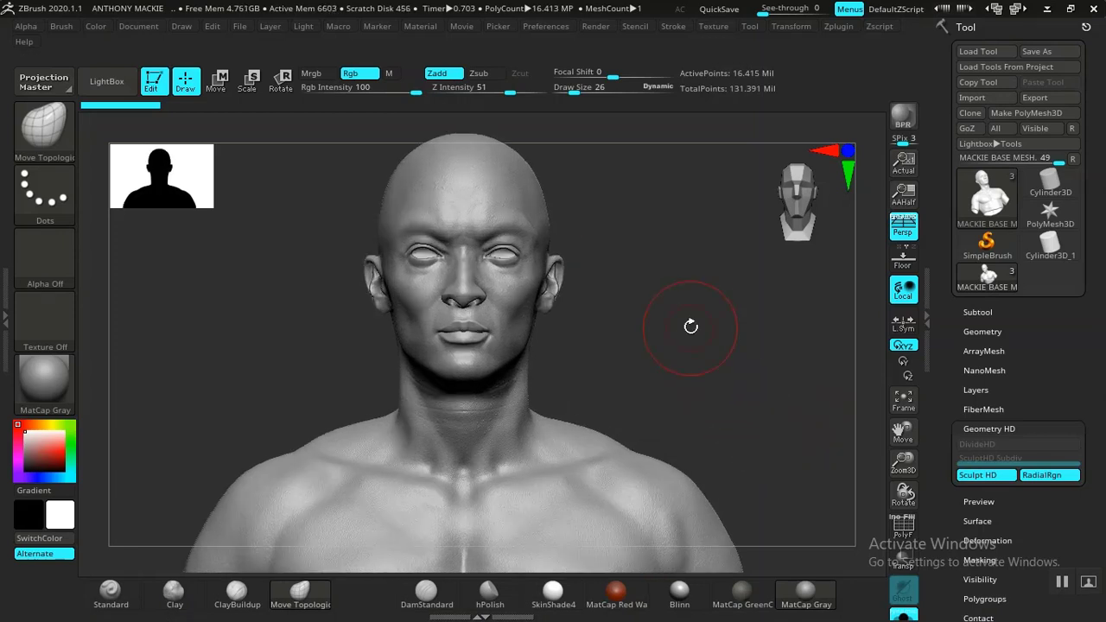
left_click(122, 603)
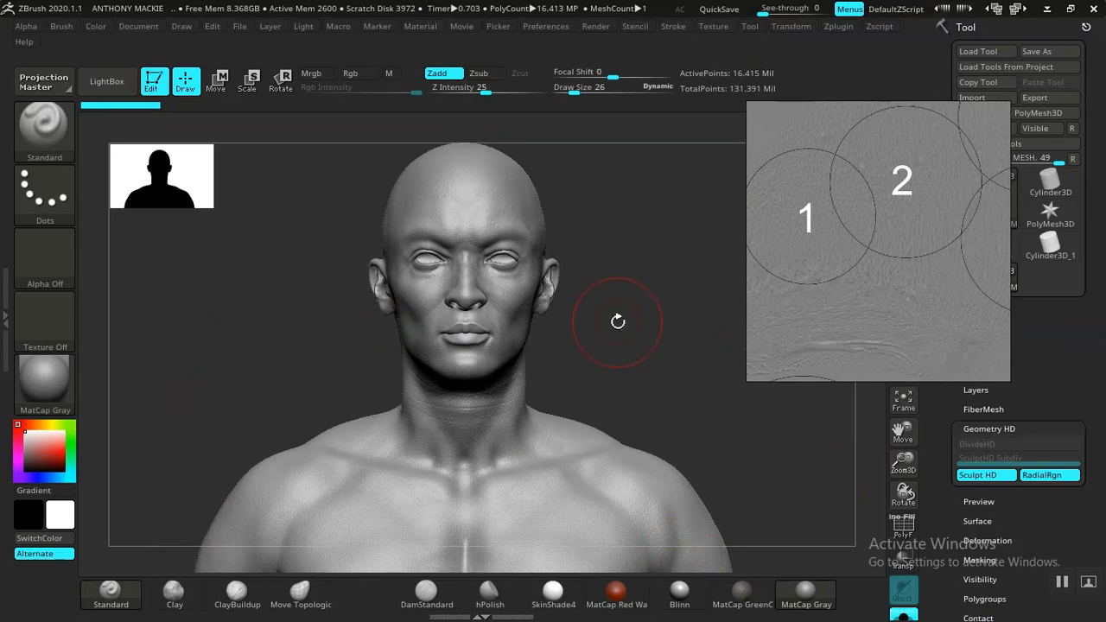
left_click_drag(647, 344, 726, 453, "alt")
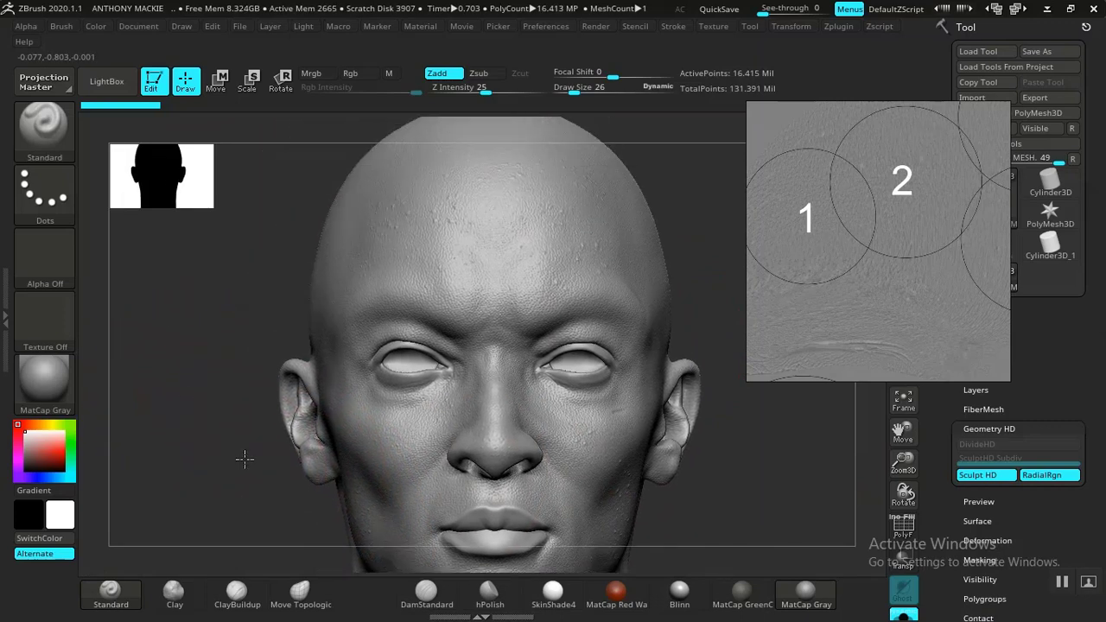
mouse_move(229, 354)
left_mouse_down("alt")
mouse_move(232, 375)
mouse_move(161, 293)
mouse_move(181, 386)
left_mouse_up("alt")
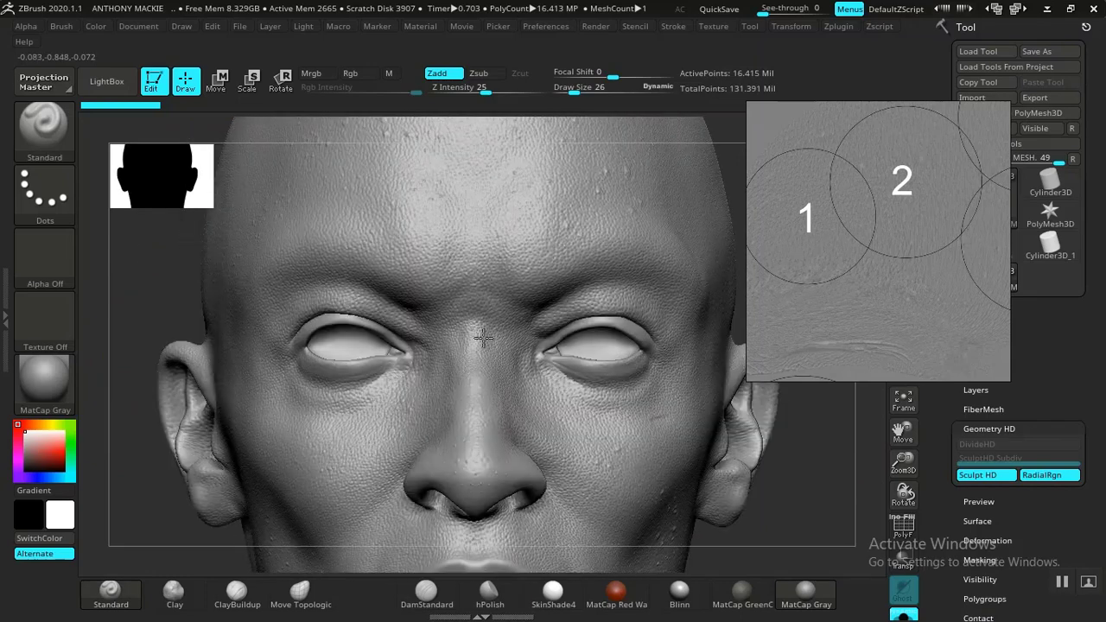
scroll(890, 268, "up", 3)
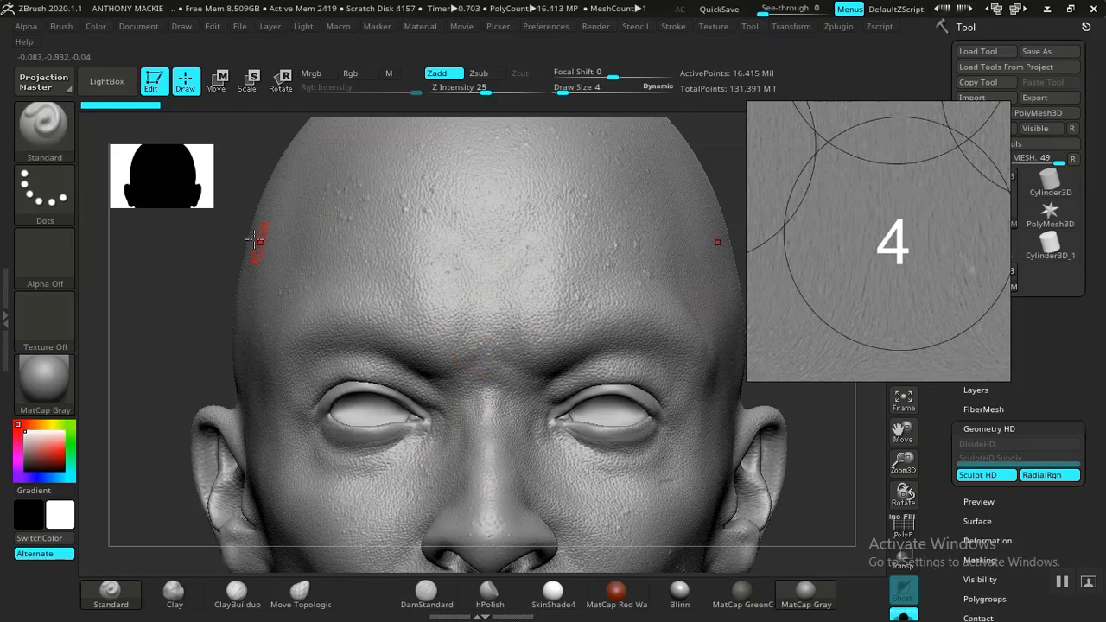
left_click(43, 192)
left_click(187, 210)
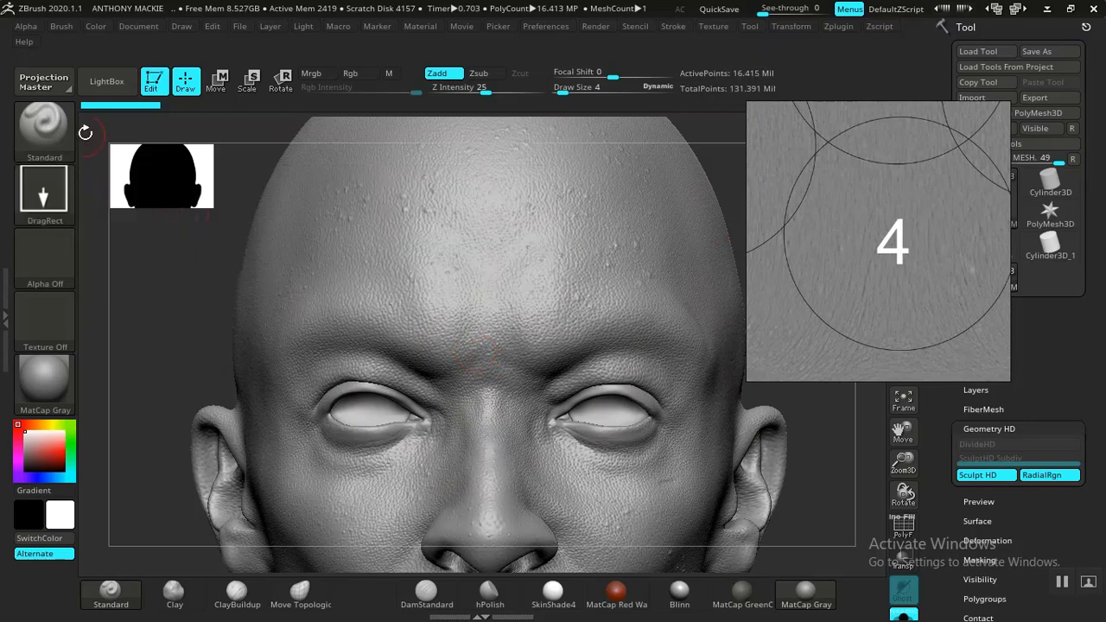
- Turn on BackfaceMask in the Standard brush's auto masking options
left_click(61, 27)
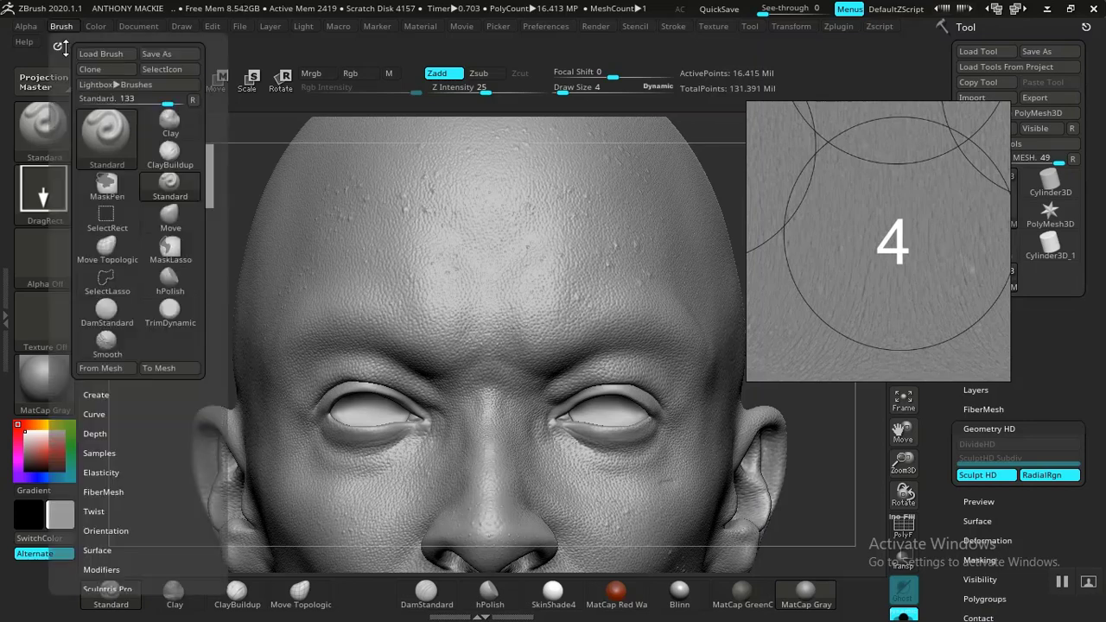
mouse_move(60, 337)
left_mouse_down()
mouse_move(71, 196)
mouse_move(63, 227)
mouse_move(81, 268)
left_mouse_up()
left_click(108, 334)
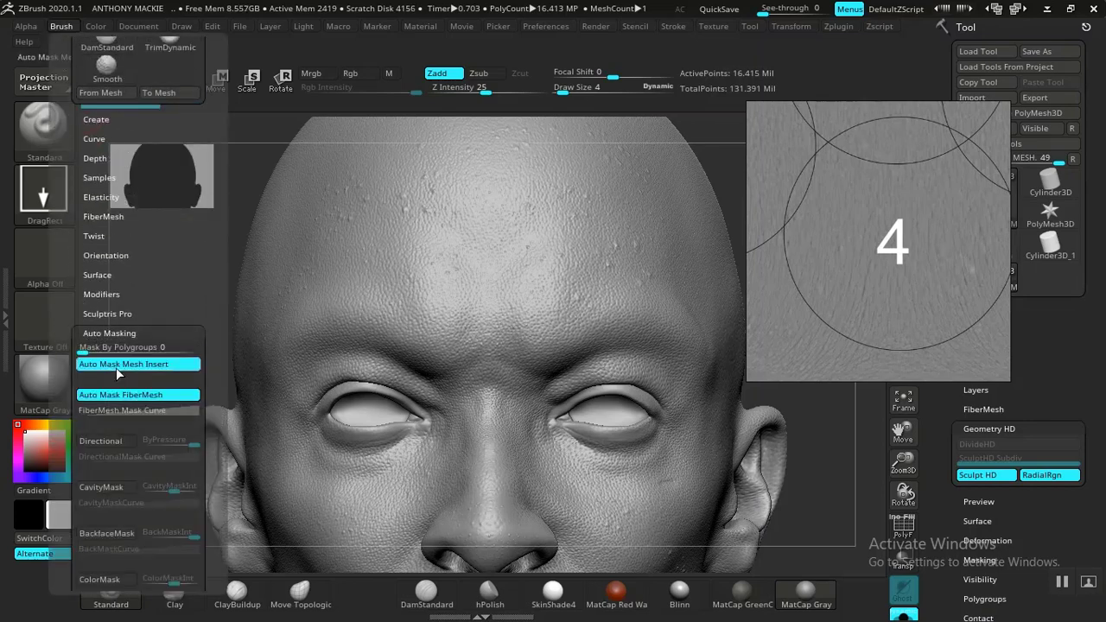
left_click_drag(66, 442, 69, 360)
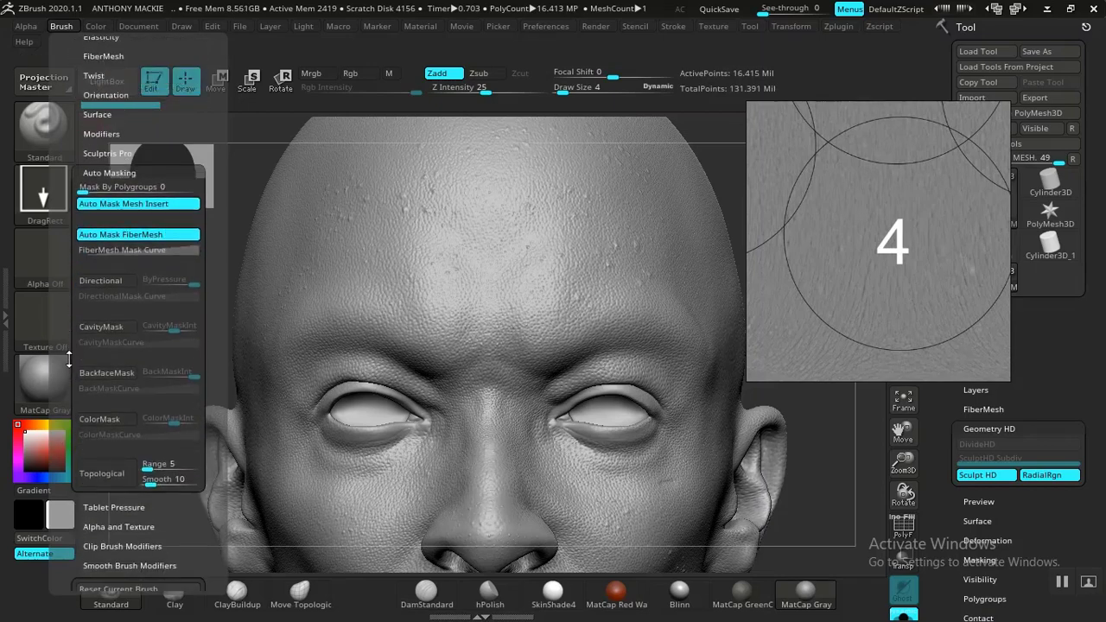
left_click(98, 373)
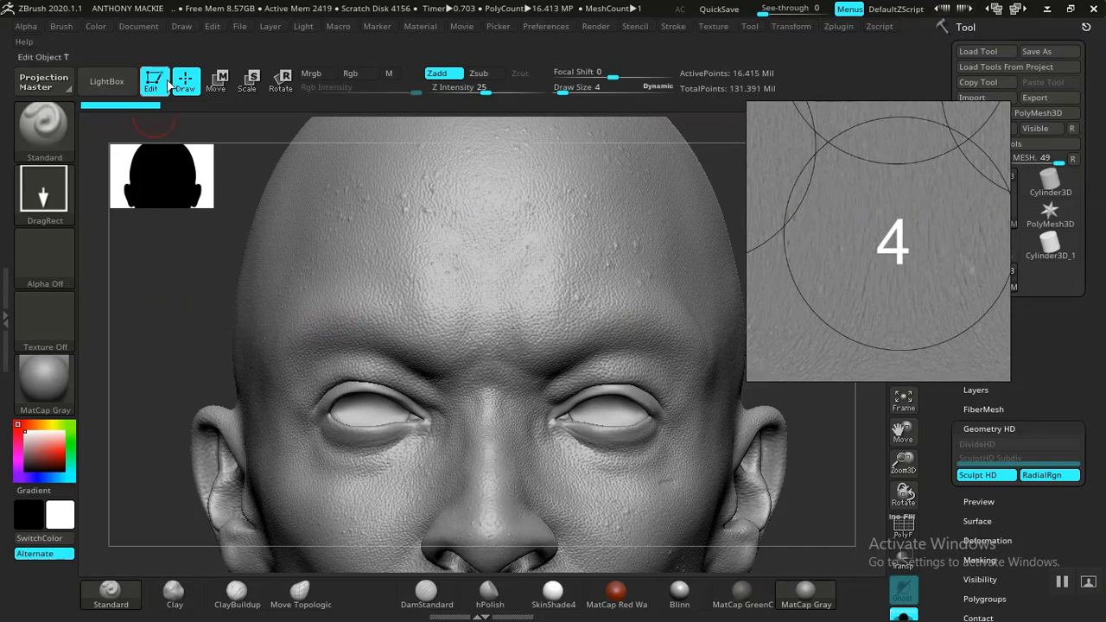
- Load 04.psd from the XYZ 175 SKIN femaleFace_20s_01 folder in LightBox as the brush alpha
left_click(107, 83)
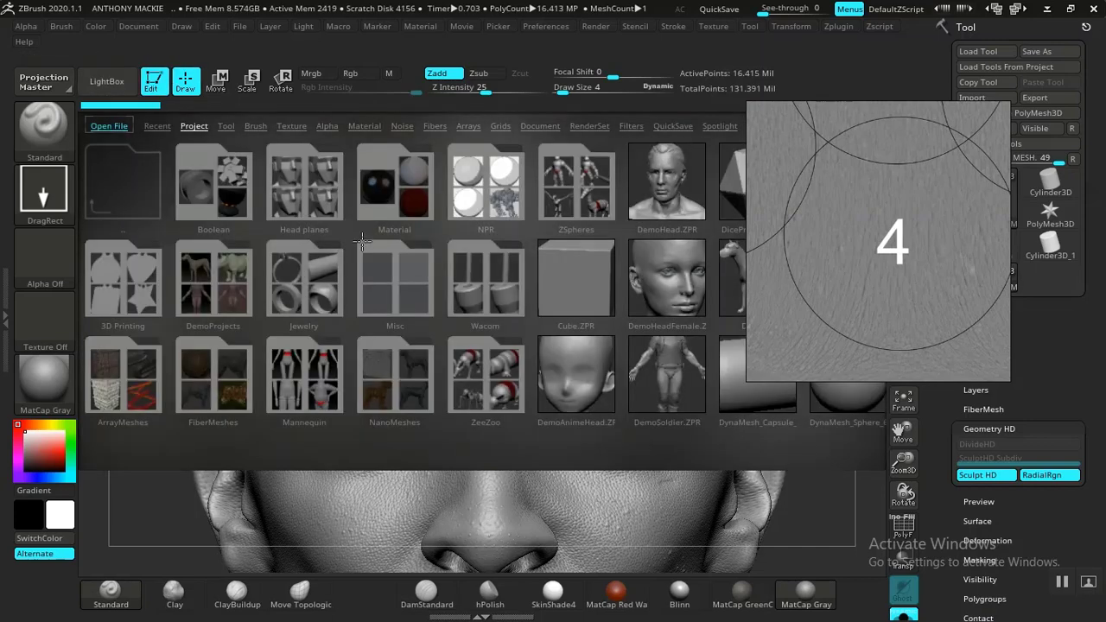
left_click(327, 127)
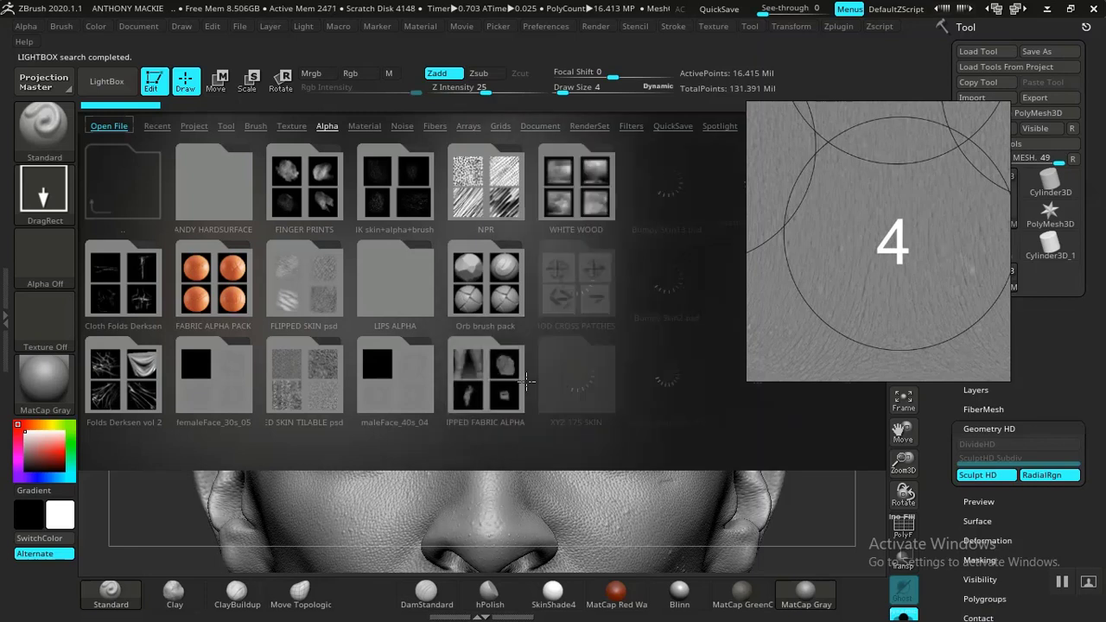
double_click(572, 388)
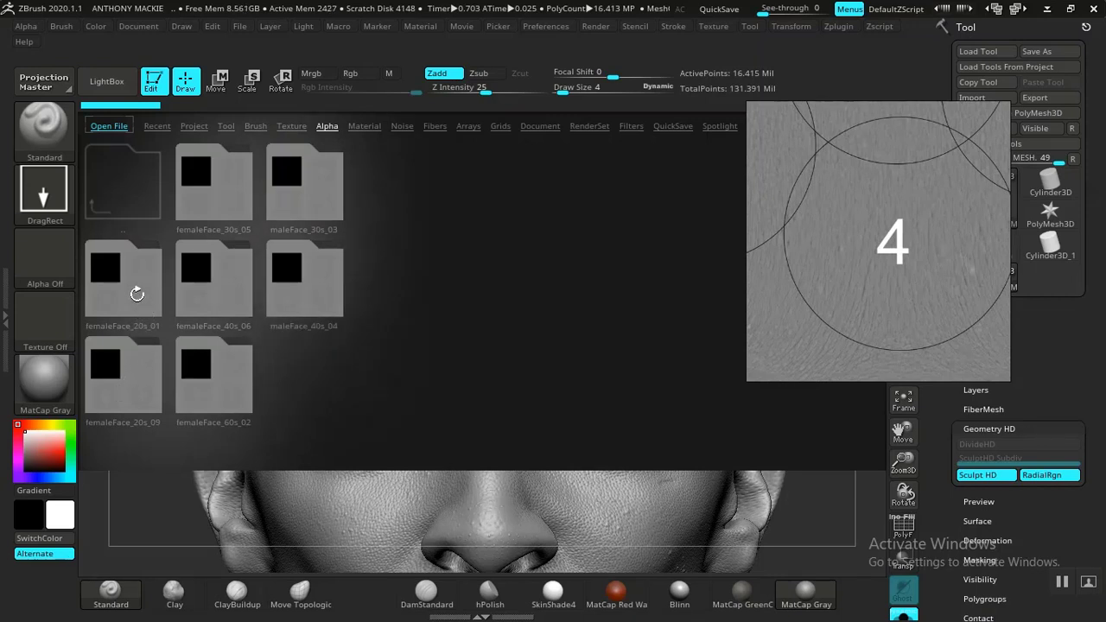
left_click(133, 294)
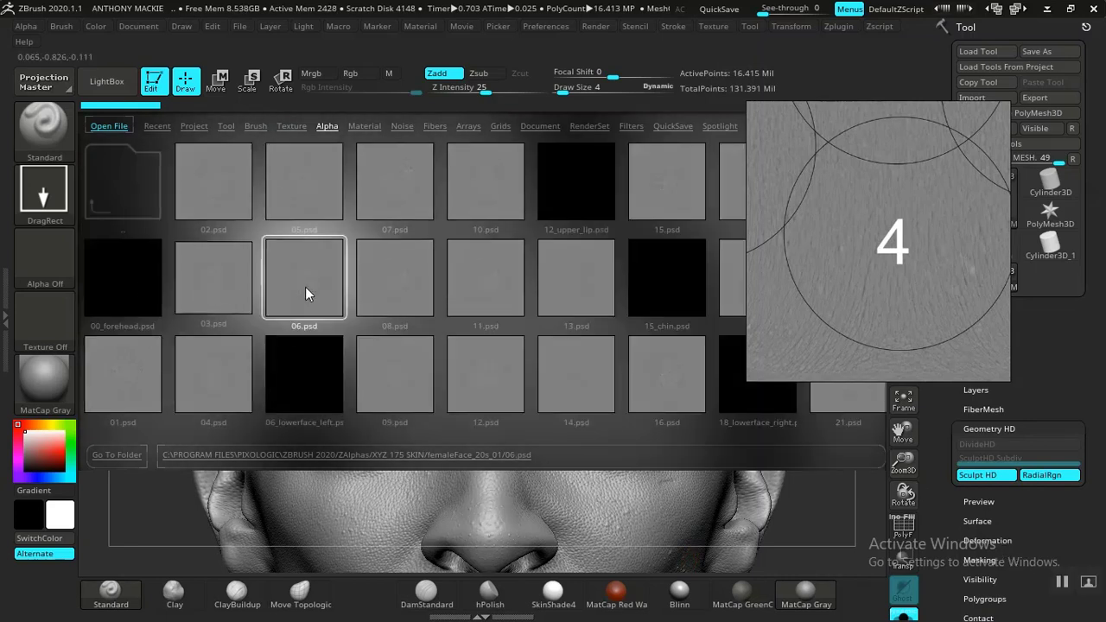
left_click(210, 387)
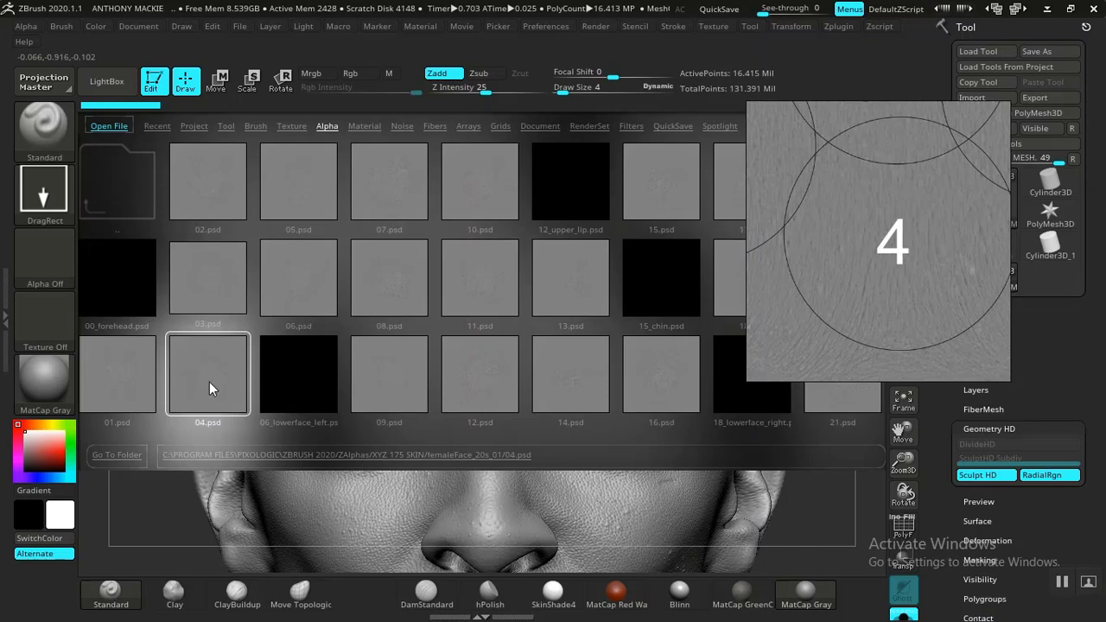
double_click(209, 388)
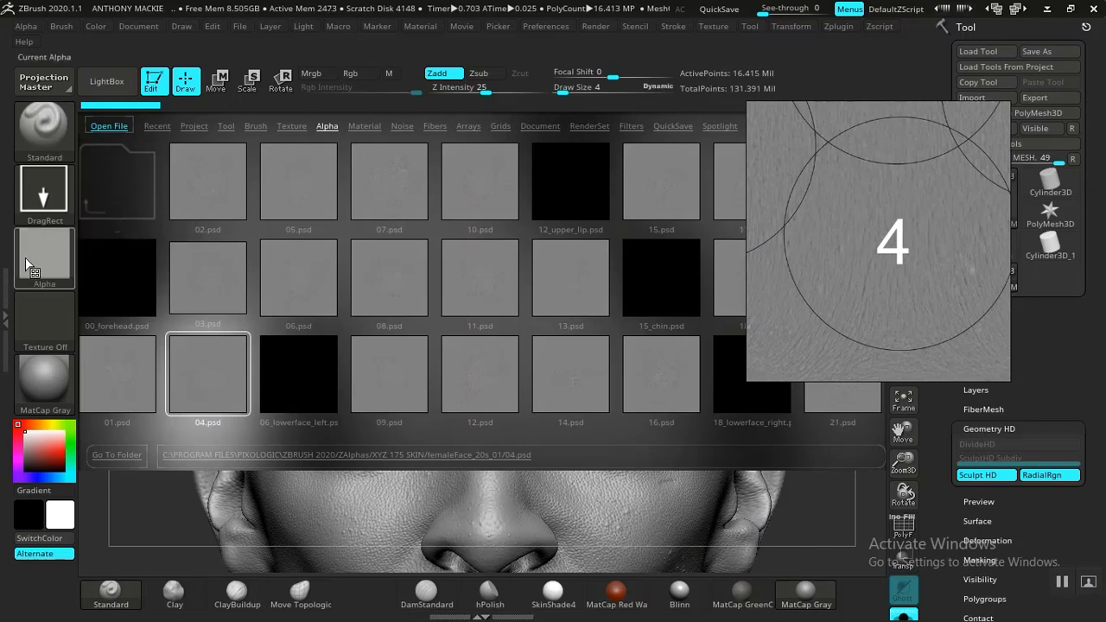
left_click(110, 81)
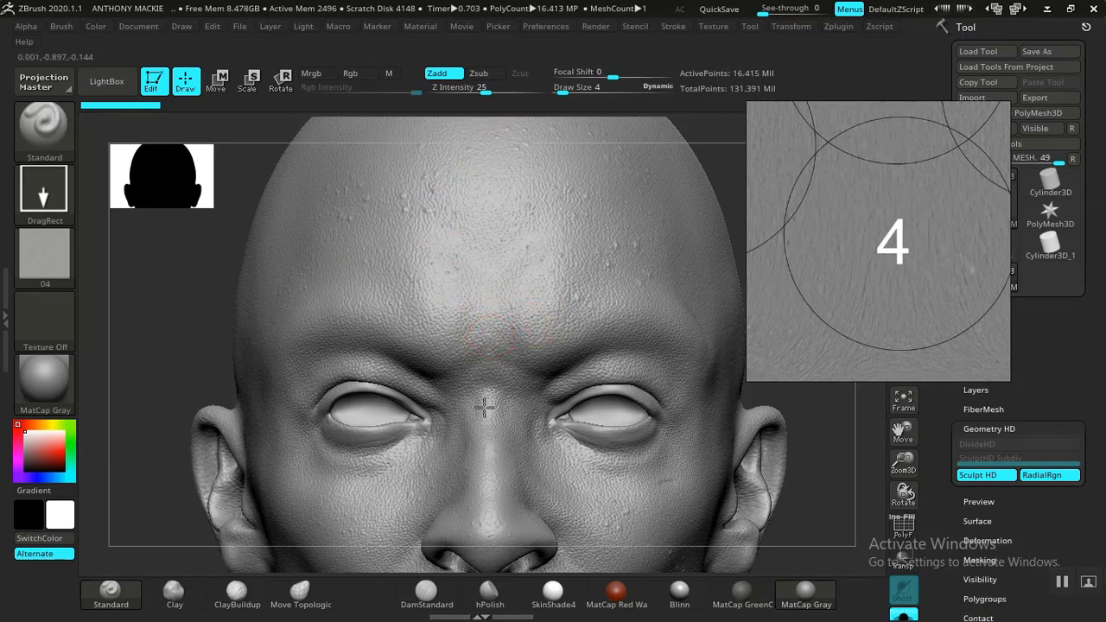
- Set the MidValue of the 04 brush alpha to 45
key("ctrl")
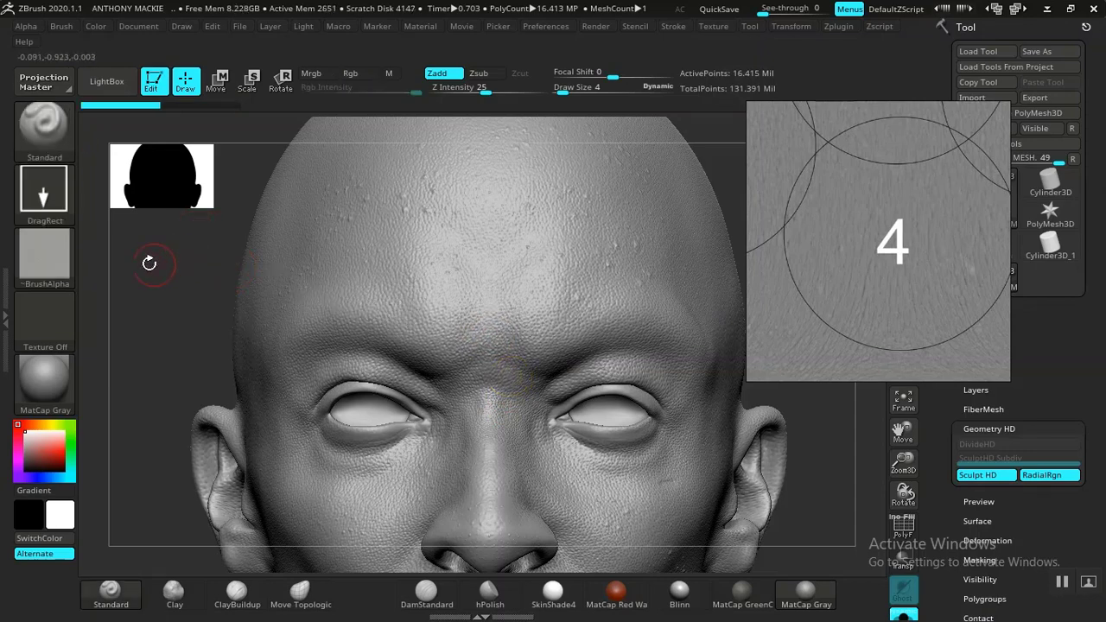
left_click(26, 26)
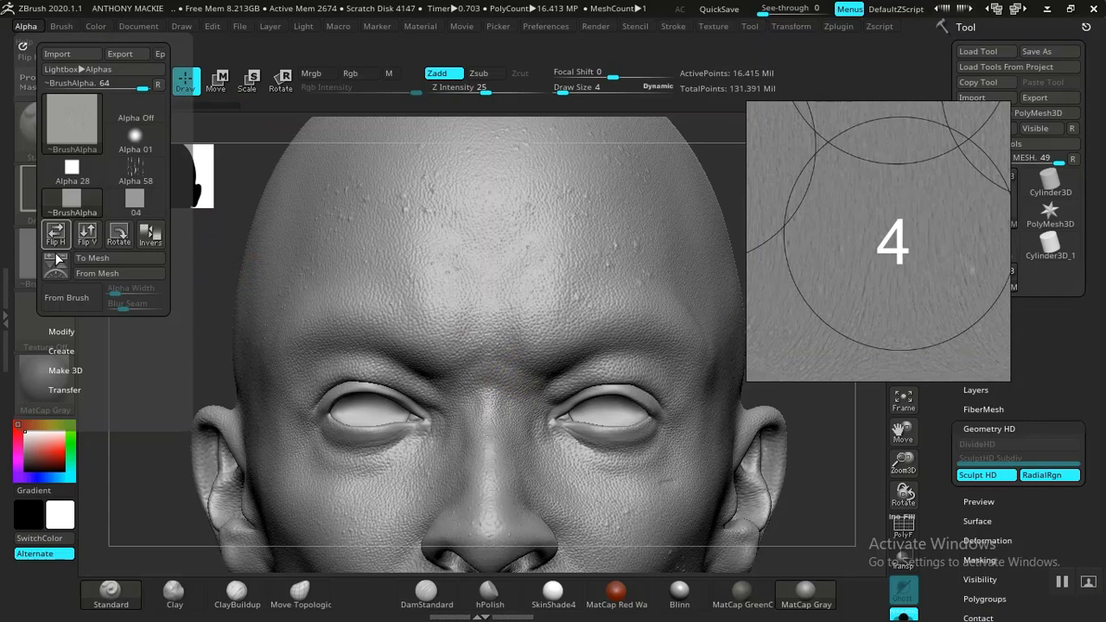
left_click(54, 332)
scroll(35, 393, "down", 3)
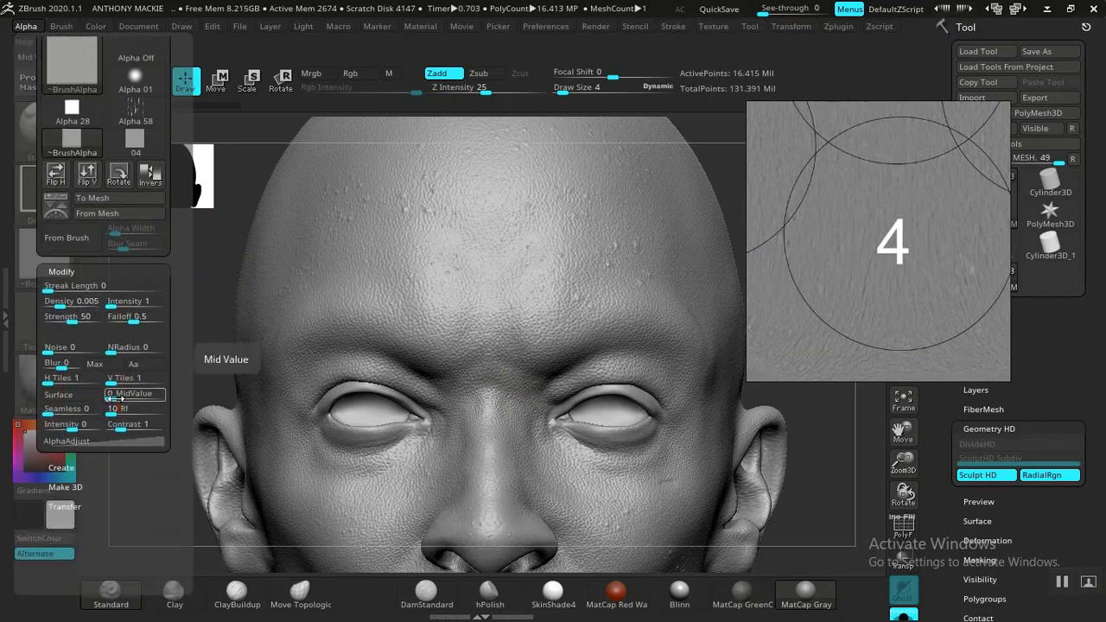
left_click(114, 398)
type("45")
key("Return")
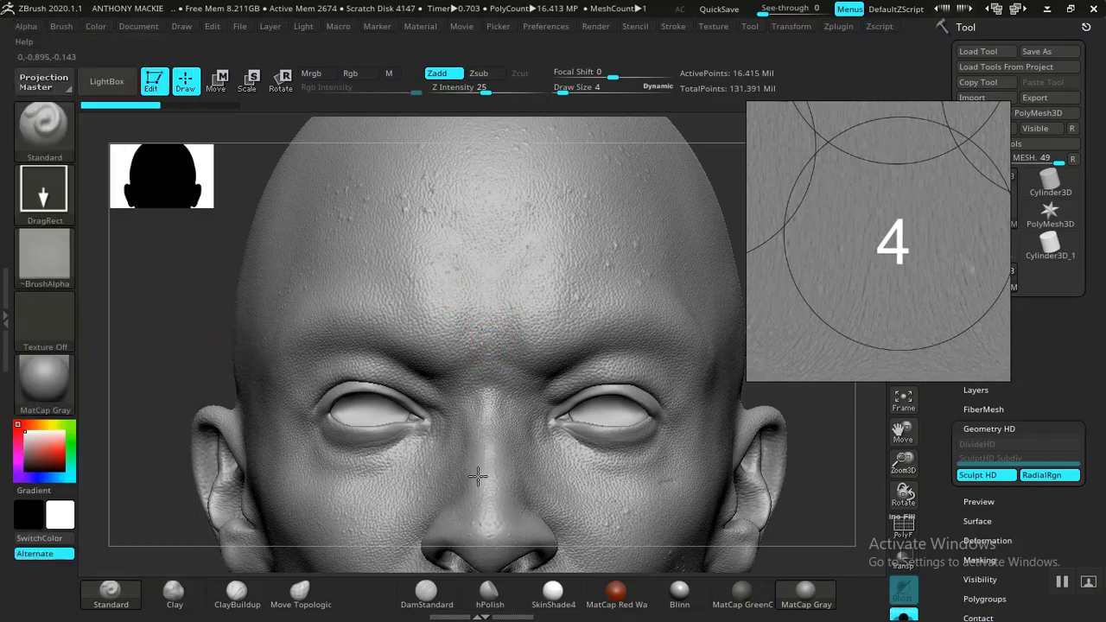
- Try stamping the 04 pore alpha on the lower forehead between the eyebrows, inspect it up close and undo the stamp
left_click_drag(478, 475, 479, 484)
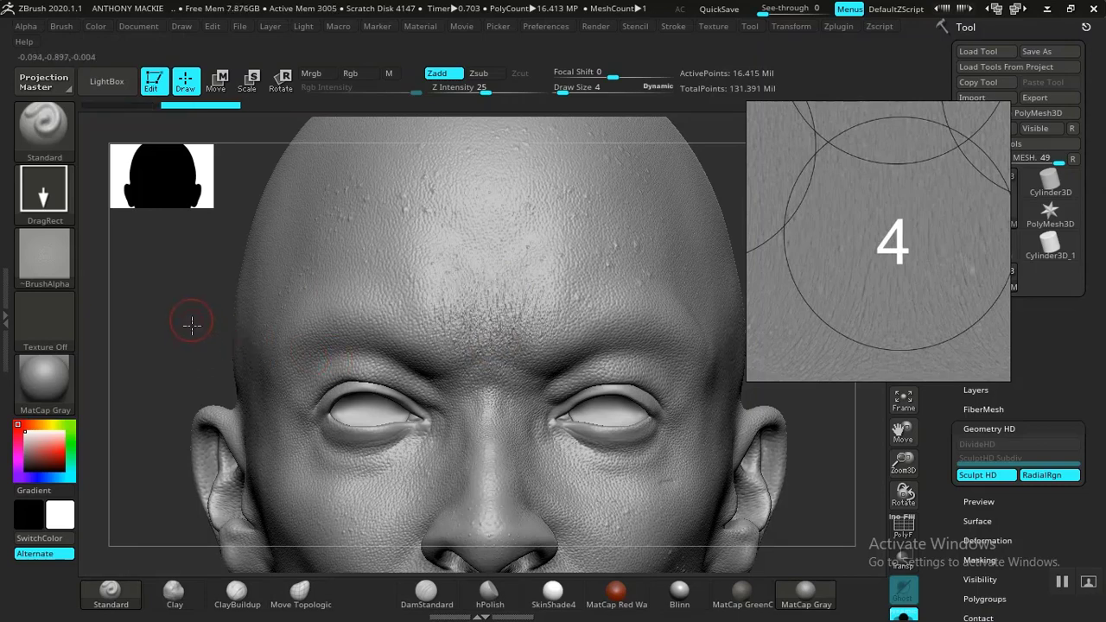
right_click_drag(196, 413, 217, 489, "ctrl")
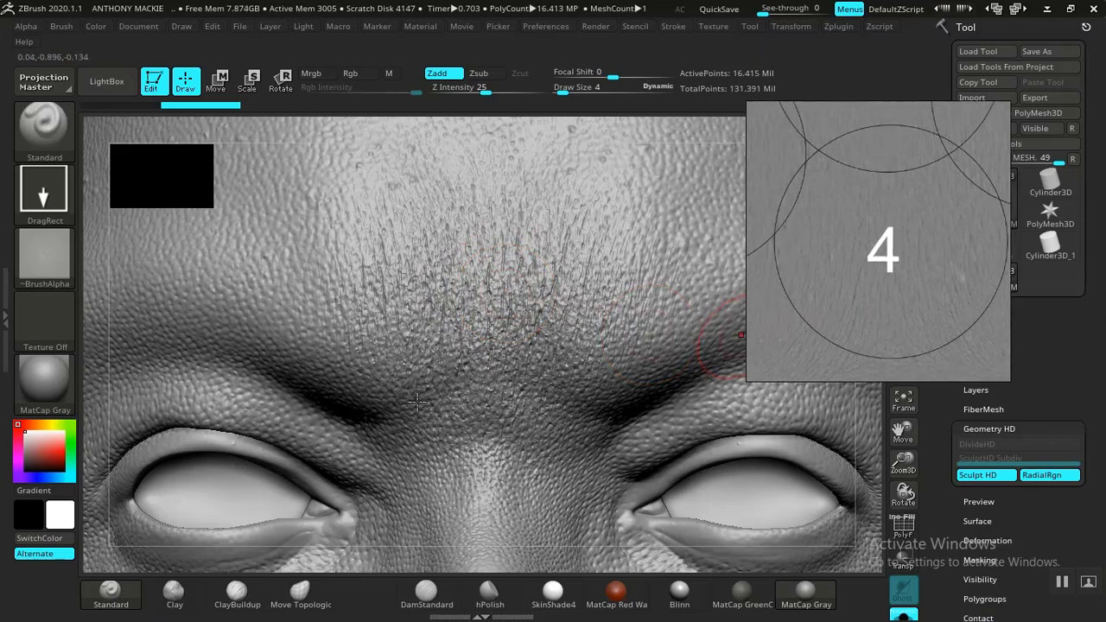
key("ctrl")
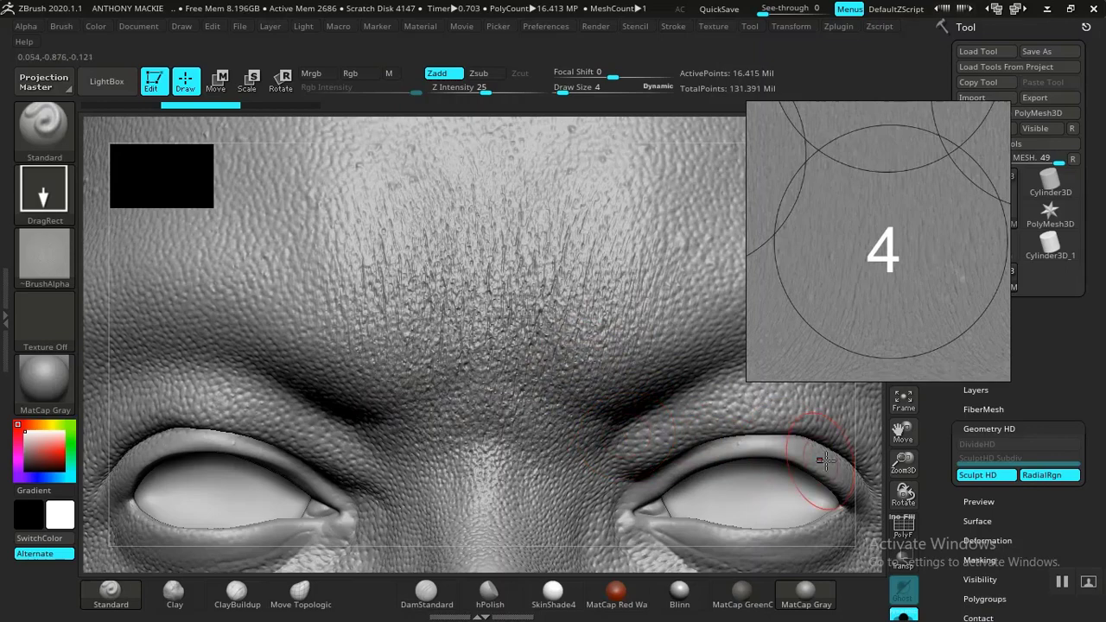
left_click_drag(904, 464, 539, 350)
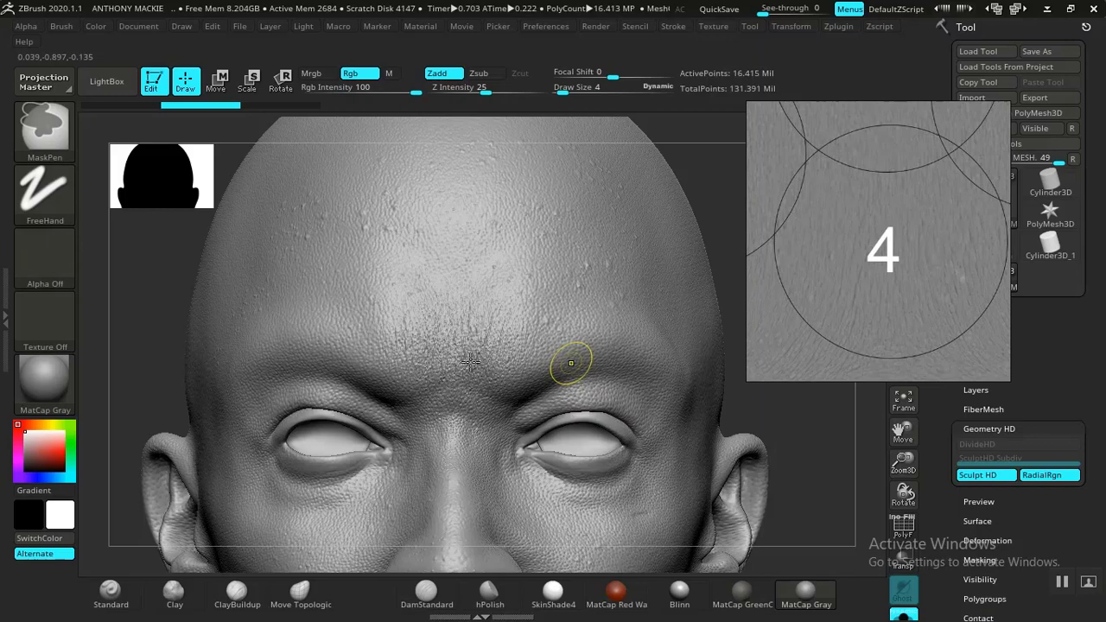
key("ctrl+z")
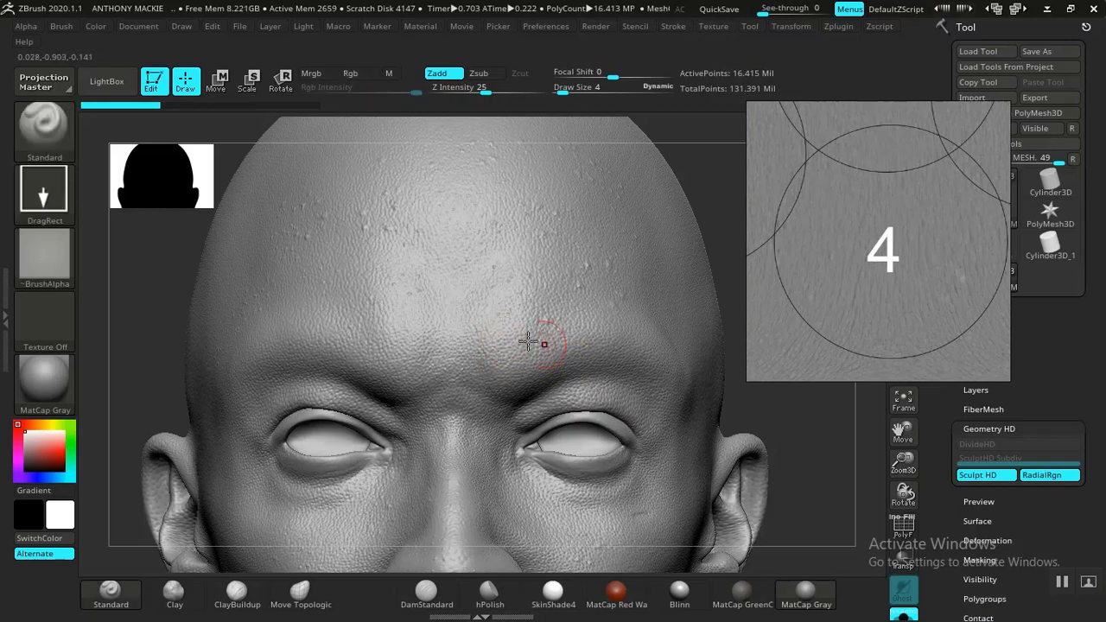
- Browse the LightBox alphas back to the list of face folders in XYZ 175 SKIN
left_click(107, 82)
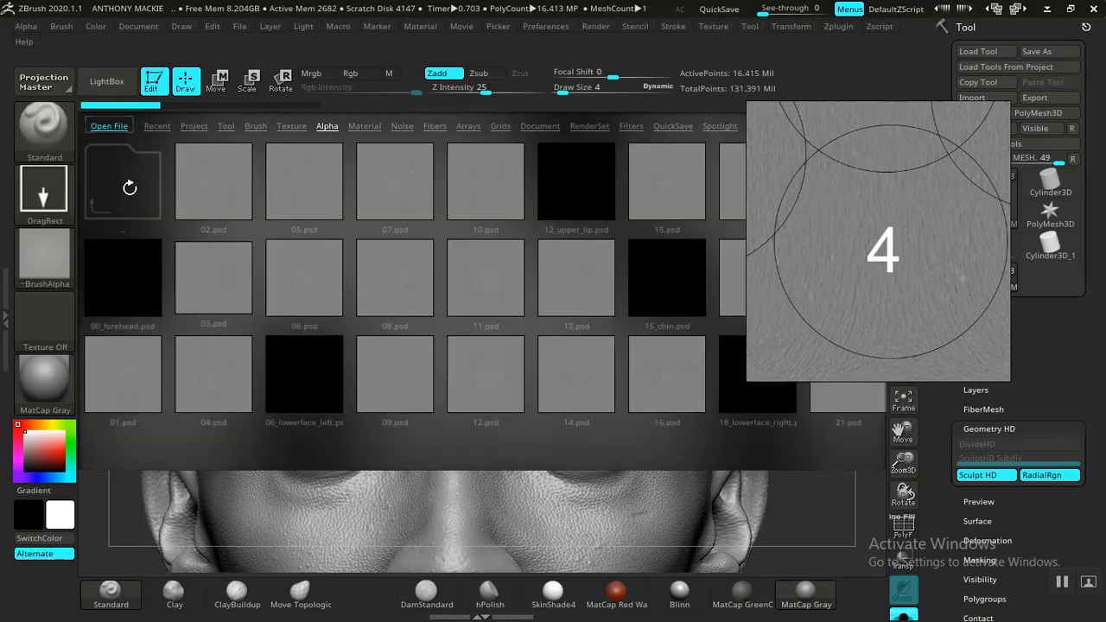
left_click(128, 186)
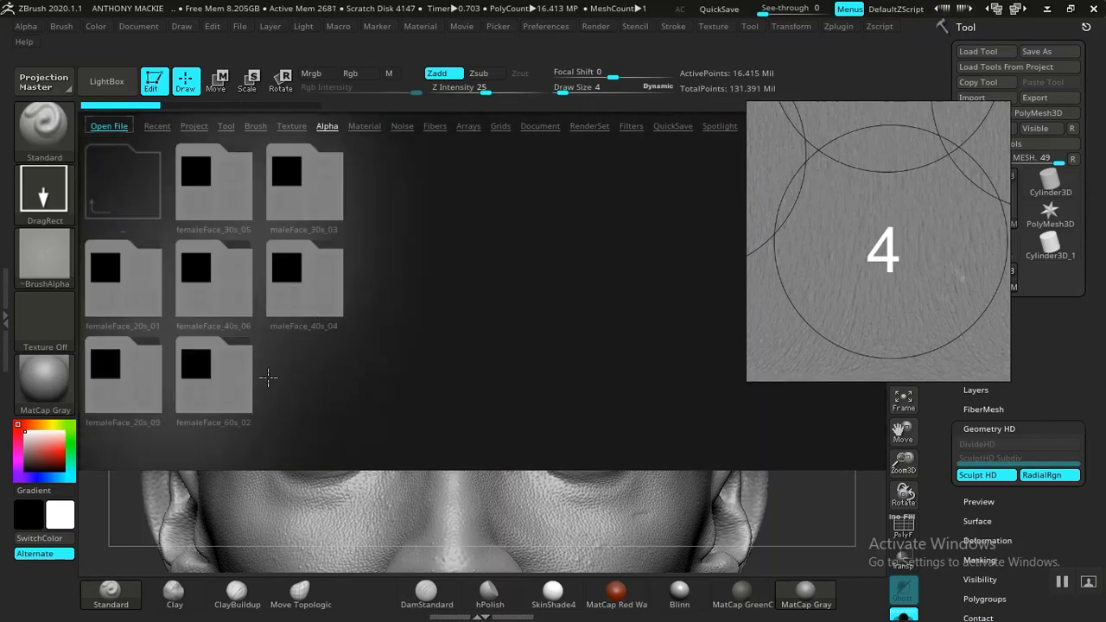